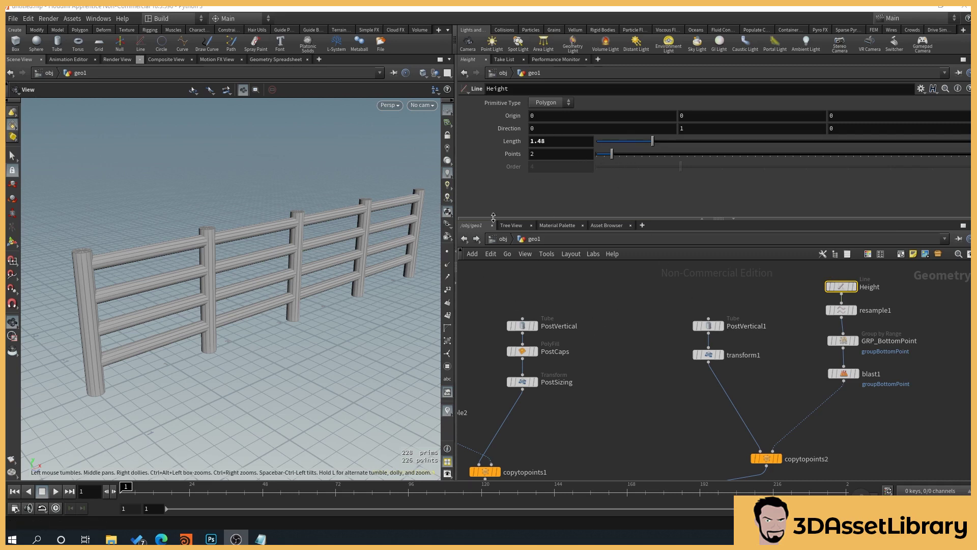
- Shorten the fence's Height line and set the Length line's length to 5.7
{"action": "mouse_move", "coordinate": [655, 141]}
{"action": "left_mouse_down"}
{"action": "mouse_move", "coordinate": [610, 137]}
{"action": "mouse_move", "coordinate": [713, 132]}
{"action": "mouse_move", "coordinate": [628, 153]}
{"action": "mouse_move", "coordinate": [645, 149]}
{"action": "left_mouse_up"}
{"action": "middle_click_drag", "start_coordinate": [550, 345], "coordinate": [698, 314]}
{"action": "left_click", "coordinate": [566, 351]}
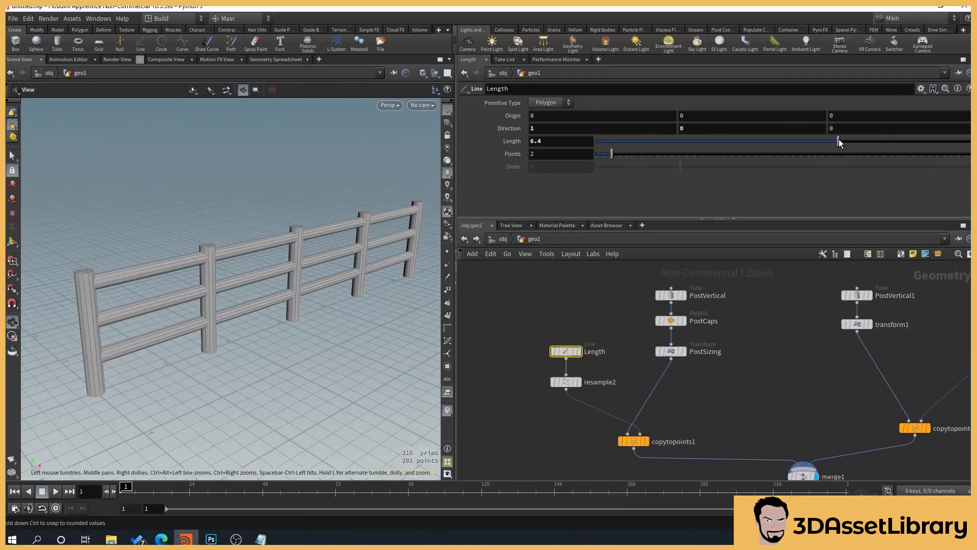
{"action": "left_click_drag", "start_coordinate": [839, 140], "coordinate": [811, 147]}
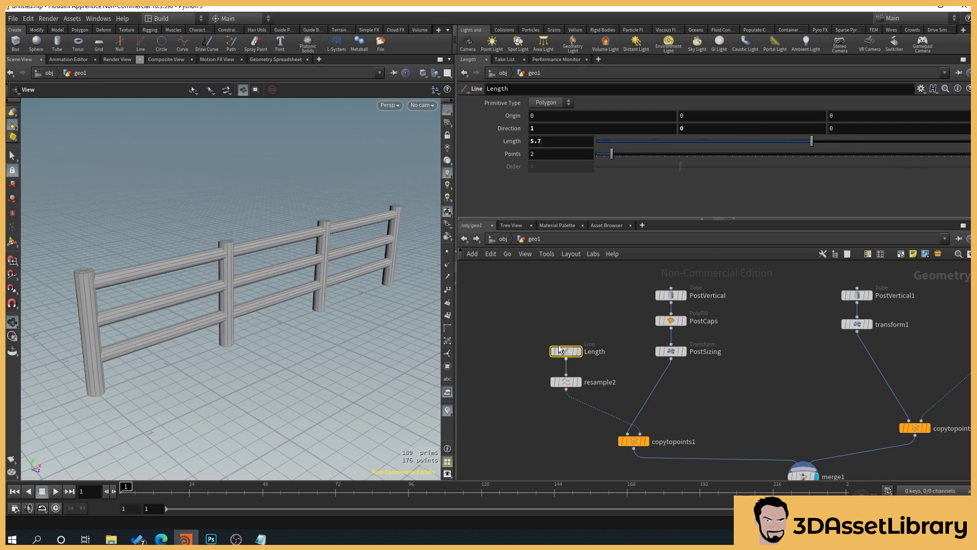
- Return to the object level and delete the geo1 fence object
{"action": "left_click", "coordinate": [502, 239]}
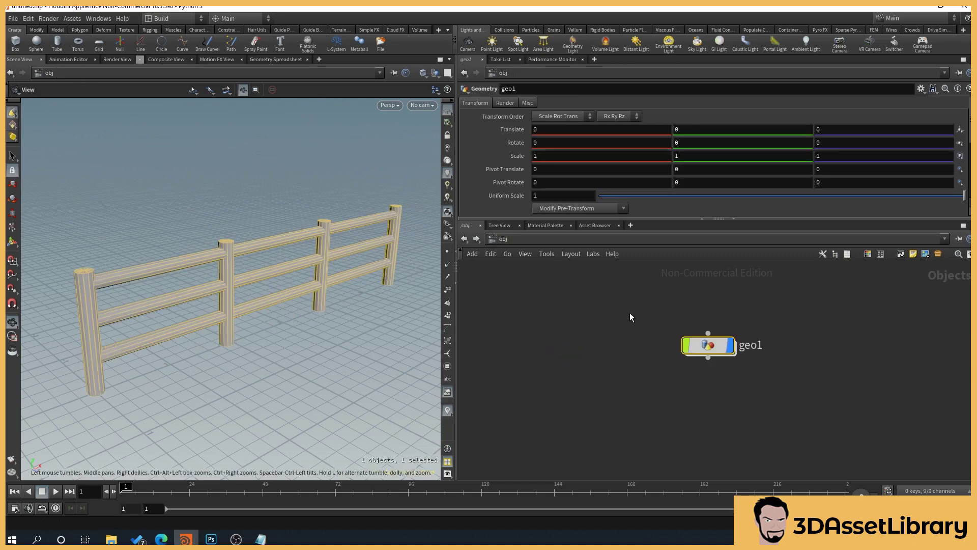
{"action": "left_click", "coordinate": [728, 364]}
{"action": "left_click_drag", "start_coordinate": [728, 364], "coordinate": [646, 335]}
{"action": "key", "text": "Delete"}
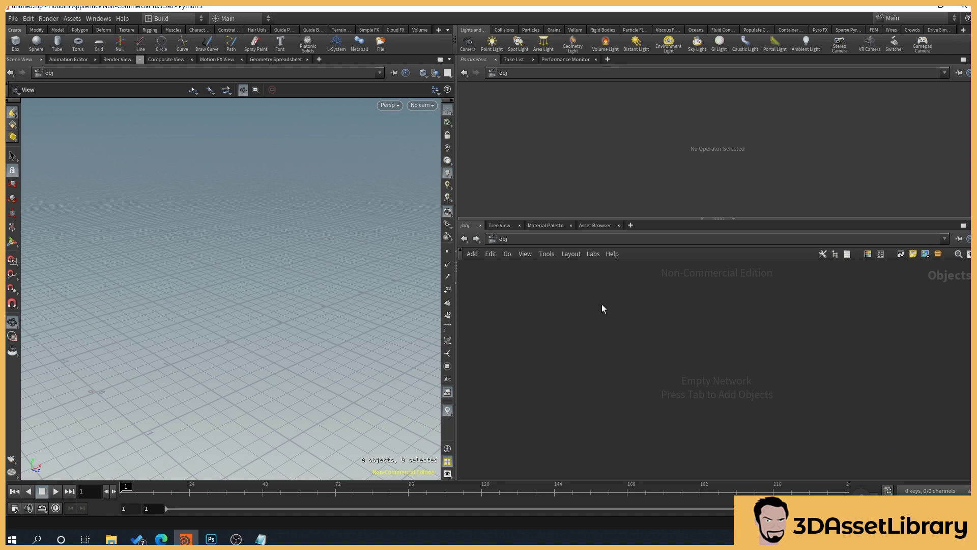
- Add a Geometry object to the empty scene and rename it PostRail
{"action": "key", "text": "Tab"}
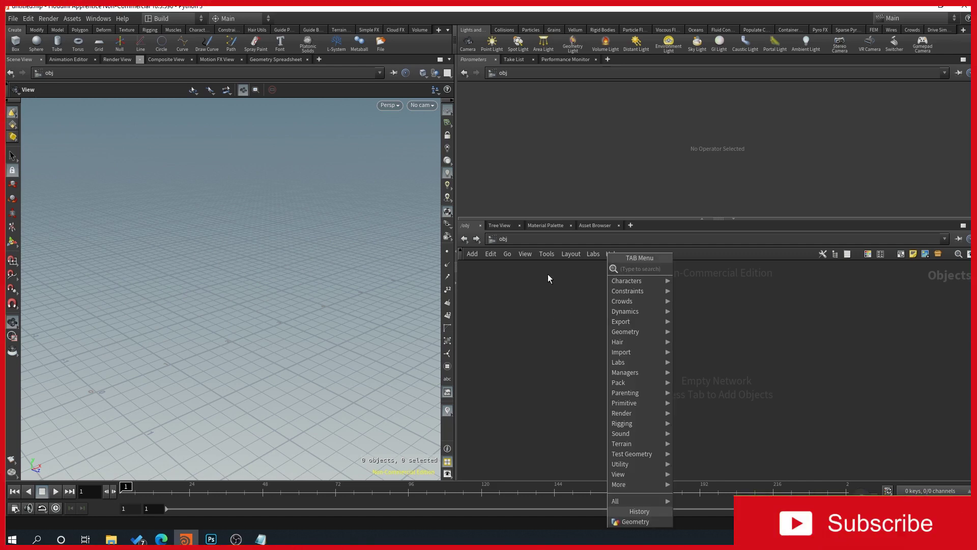
{"action": "left_click", "coordinate": [600, 319]}
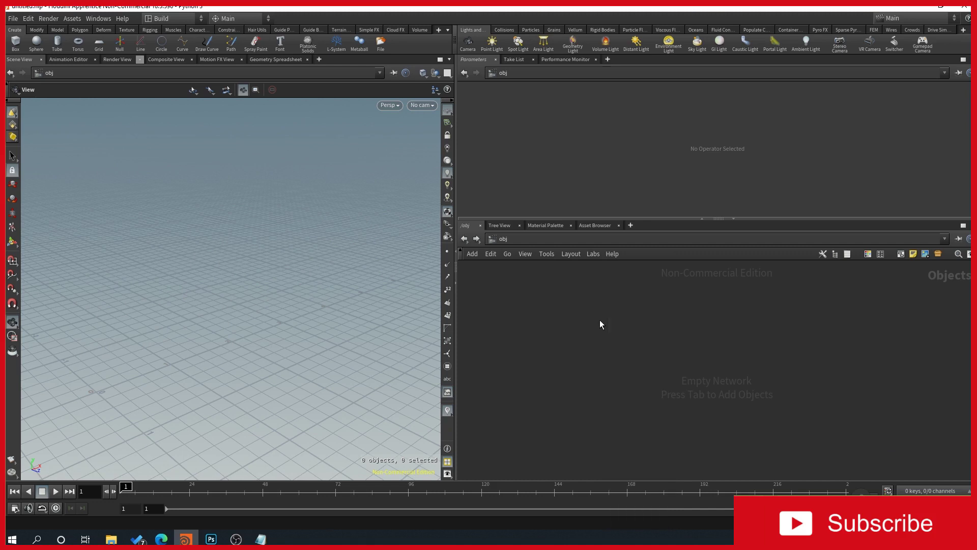
{"action": "key", "text": "Tab"}
{"action": "type", "text": "geo"}
{"action": "key", "text": "Return"}
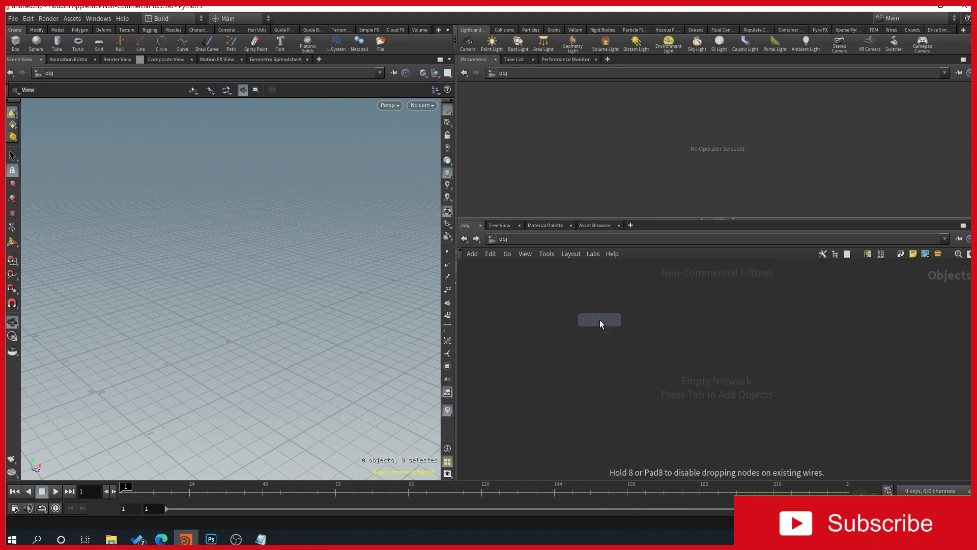
{"action": "left_click", "coordinate": [599, 320]}
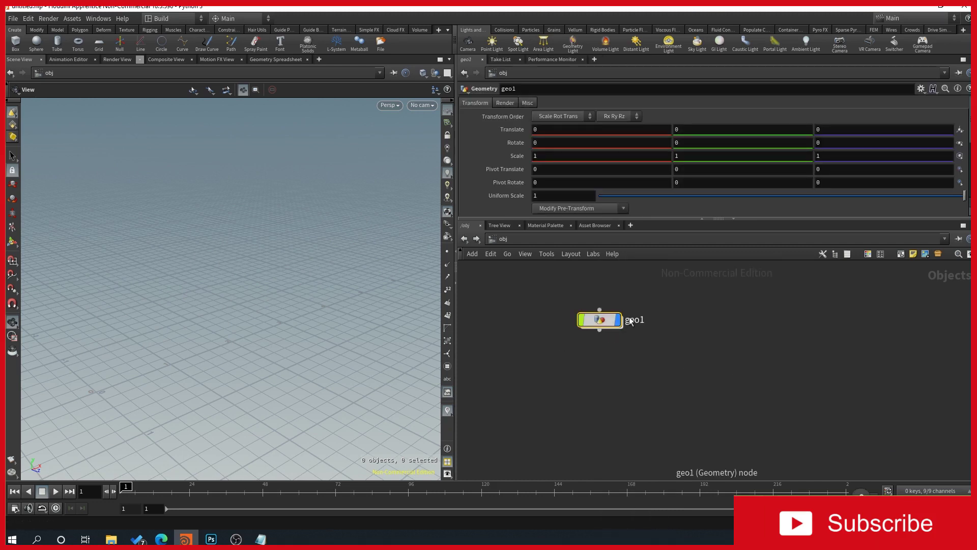
{"action": "double_click", "coordinate": [647, 320]}
{"action": "key", "text": "ctrl+a"}
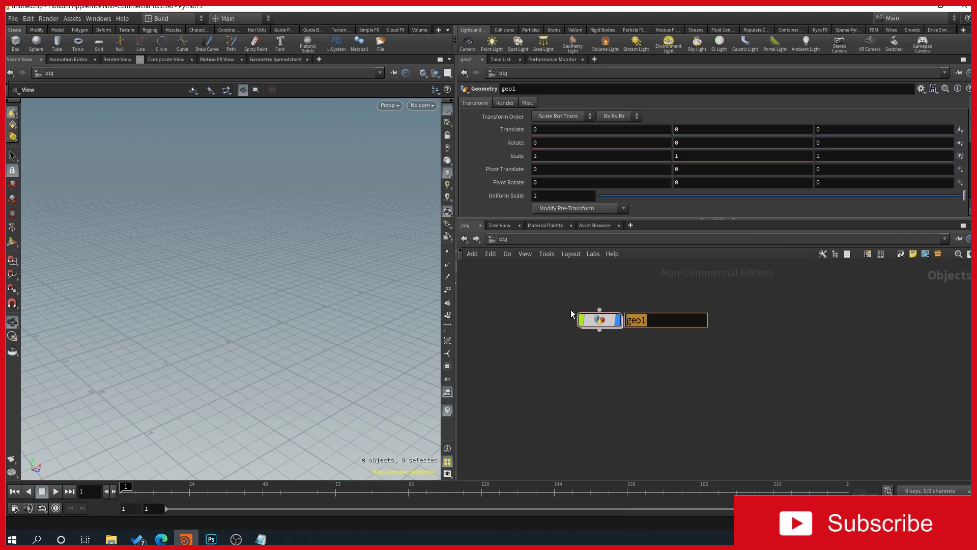
{"action": "type", "text": "PostRail"}
{"action": "key", "text": "Return"}
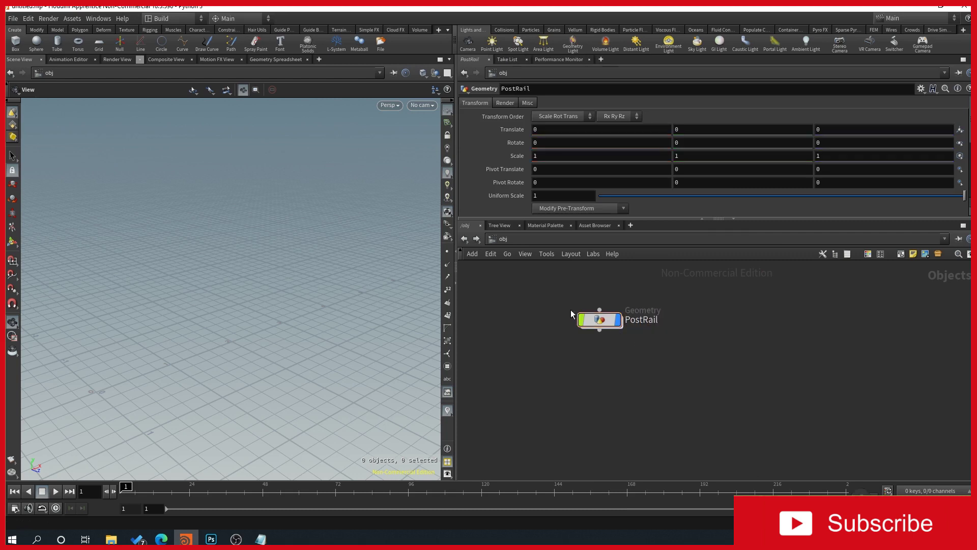
- Add a Line node inside the PostRail object and place a copy of it beside the original
{"action": "mouse_move", "coordinate": [602, 323]}
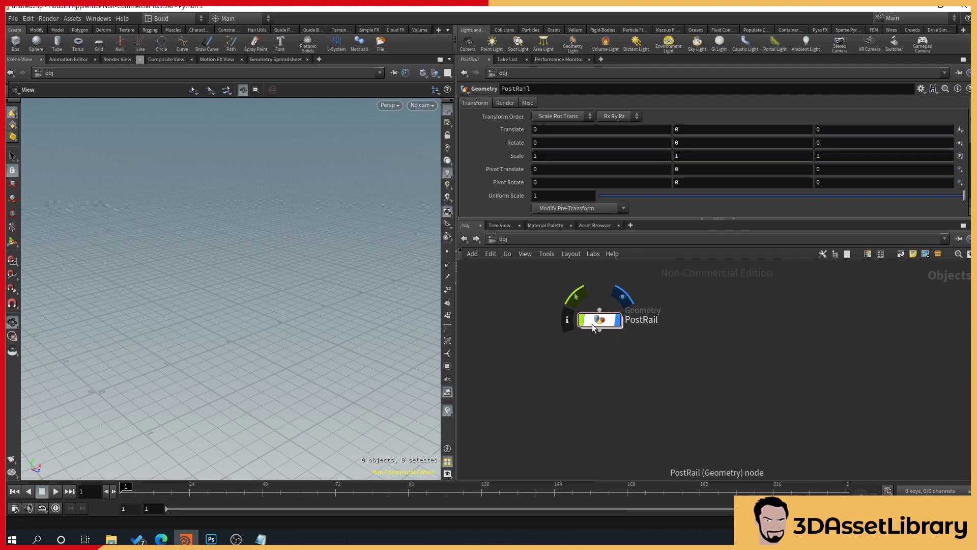
{"action": "double_click", "coordinate": [601, 319]}
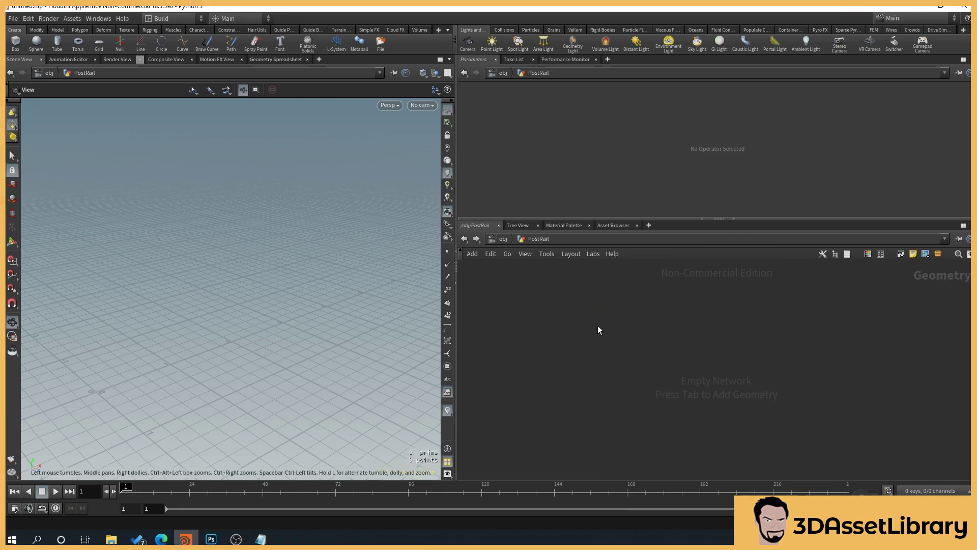
{"action": "key", "text": "Tab"}
{"action": "type", "text": "li"}
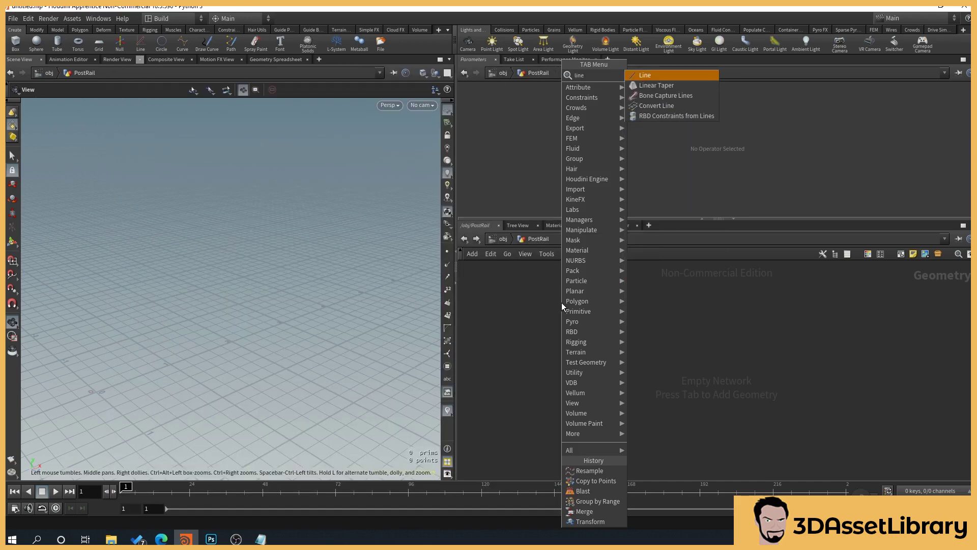
{"action": "key", "text": "Return"}
{"action": "left_click", "coordinate": [562, 303]}
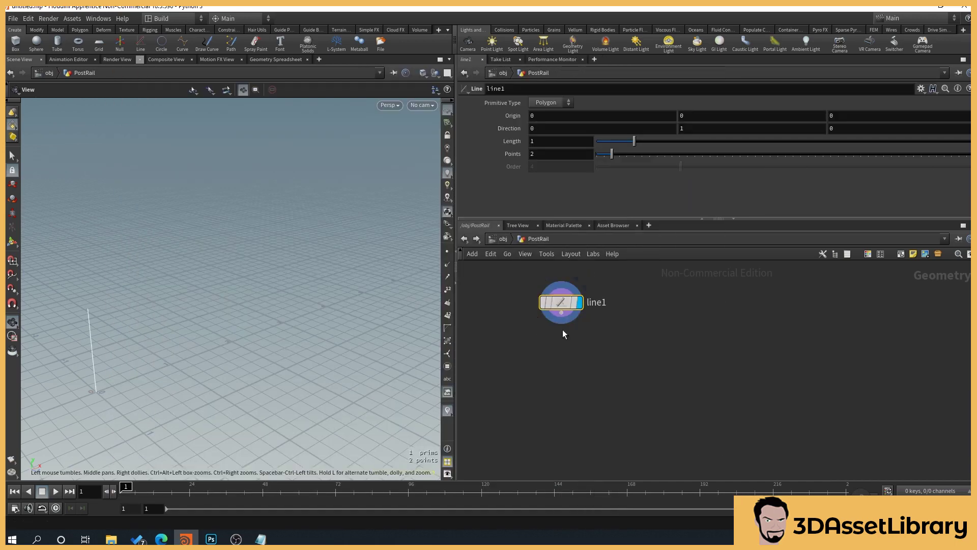
{"action": "key", "text": "ctrl+c"}
{"action": "key", "text": "ctrl+v"}
{"action": "left_click_drag", "start_coordinate": [580, 399], "coordinate": [725, 300]}
- Rename the original line node Horizontal and its copy Vertical
{"action": "double_click", "coordinate": [597, 302]}
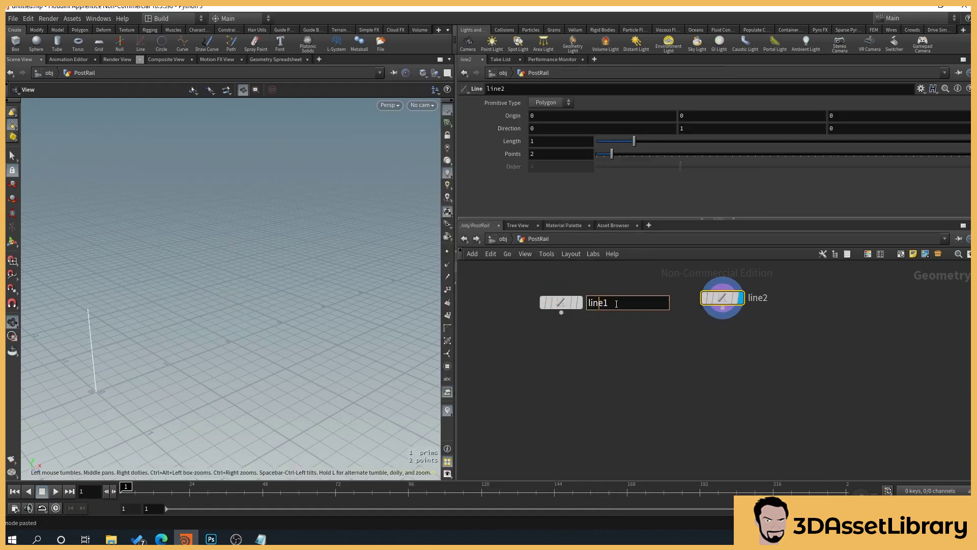
{"action": "type", "text": "H"}
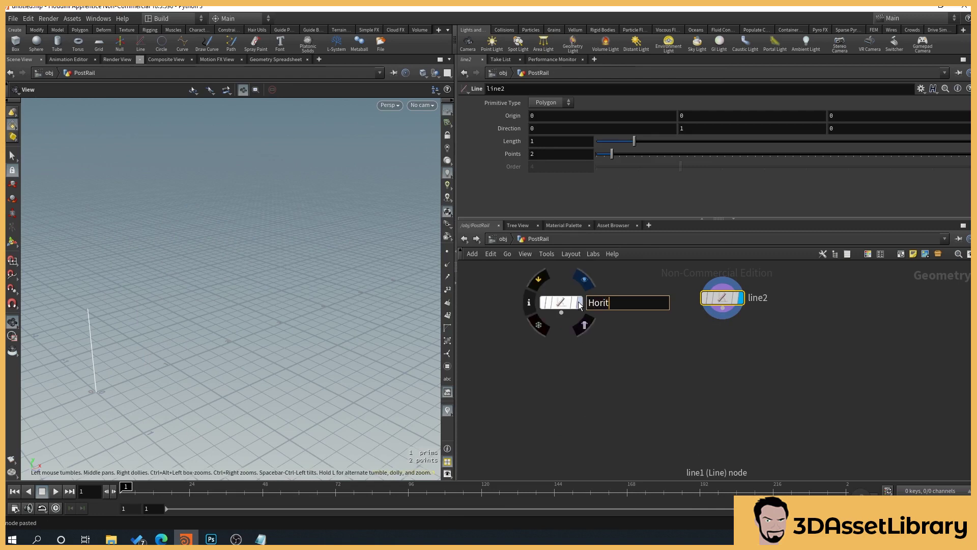
{"action": "type", "text": "orizontal"}
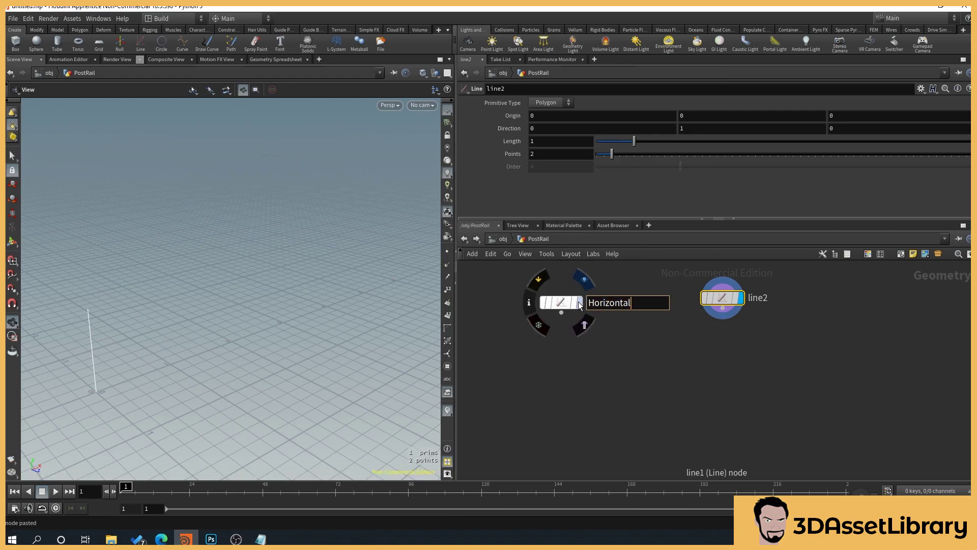
{"action": "key", "text": "Return"}
{"action": "left_click", "coordinate": [771, 299]}
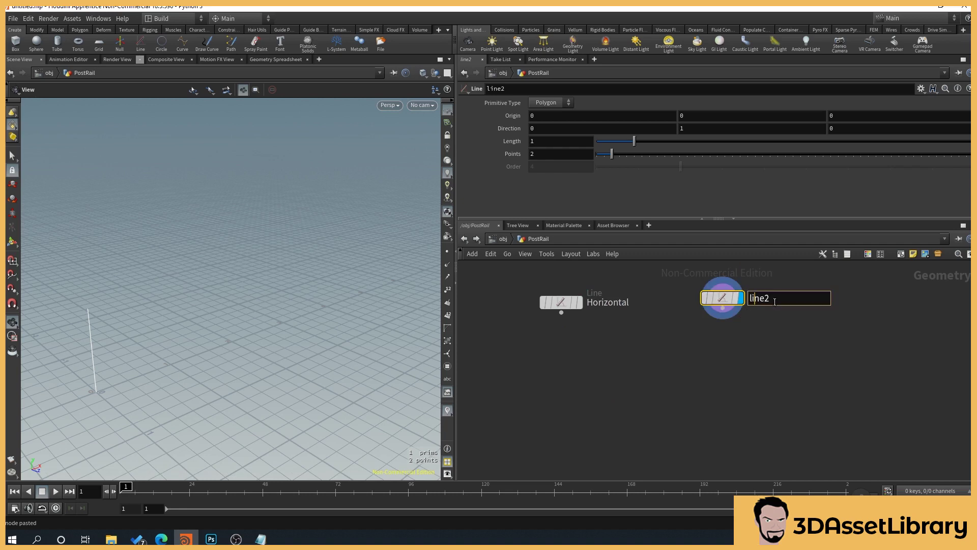
{"action": "left_click_drag", "start_coordinate": [773, 298], "coordinate": [737, 305]}
{"action": "type", "text": "Vertical"}
{"action": "key", "text": "Return"}
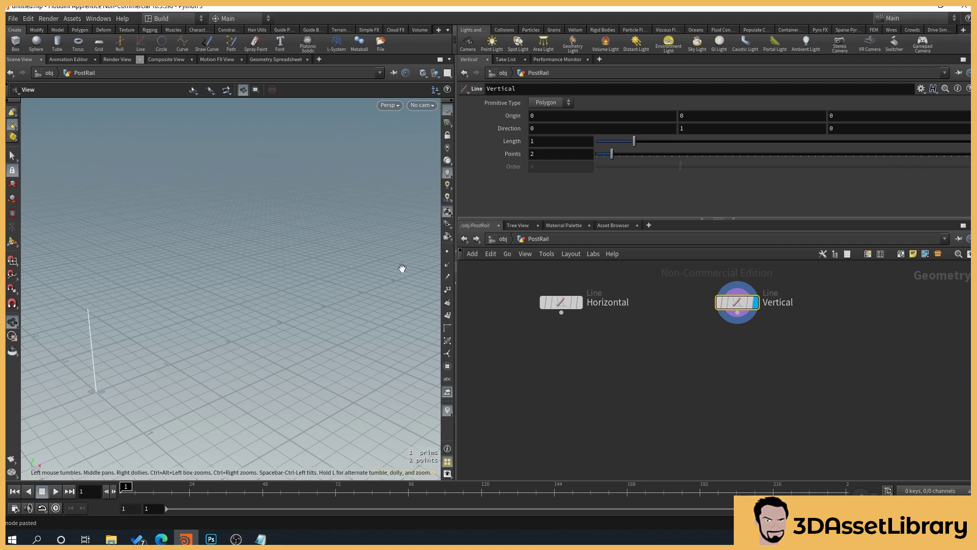
- Turn on the display of points and point numbers for the line in the viewport
{"action": "middle_click_drag", "start_coordinate": [133, 301], "coordinate": [213, 237]}
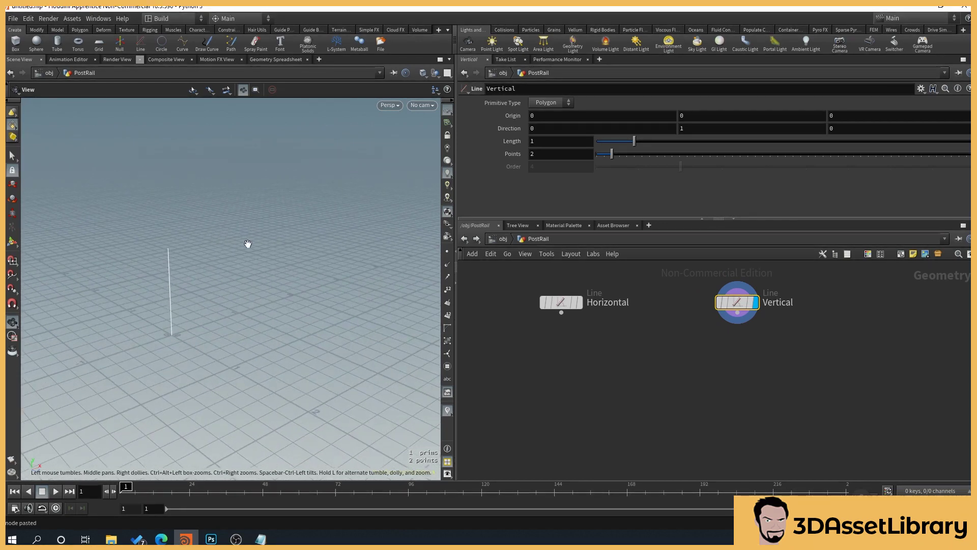
{"action": "left_click_drag", "start_coordinate": [246, 242], "coordinate": [274, 234]}
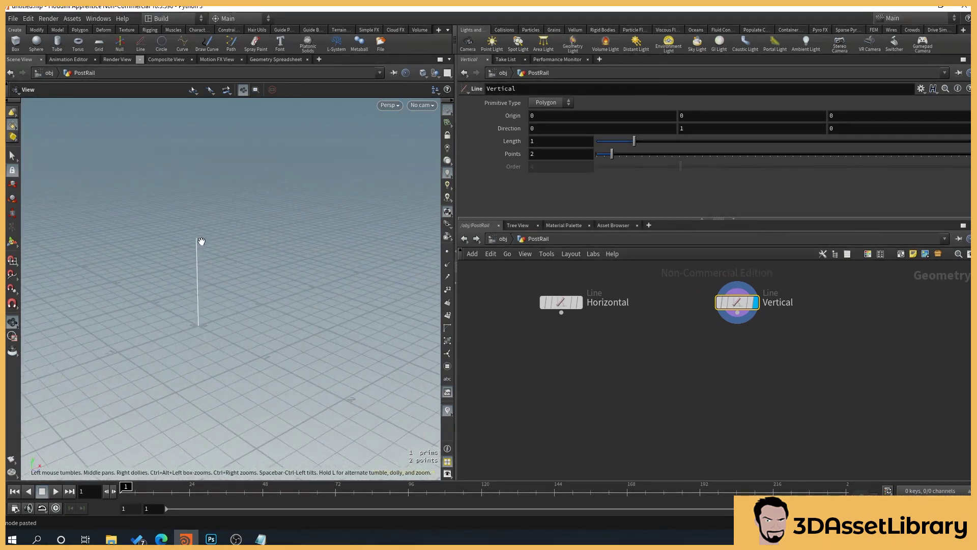
{"action": "middle_click_drag", "start_coordinate": [201, 242], "coordinate": [217, 289]}
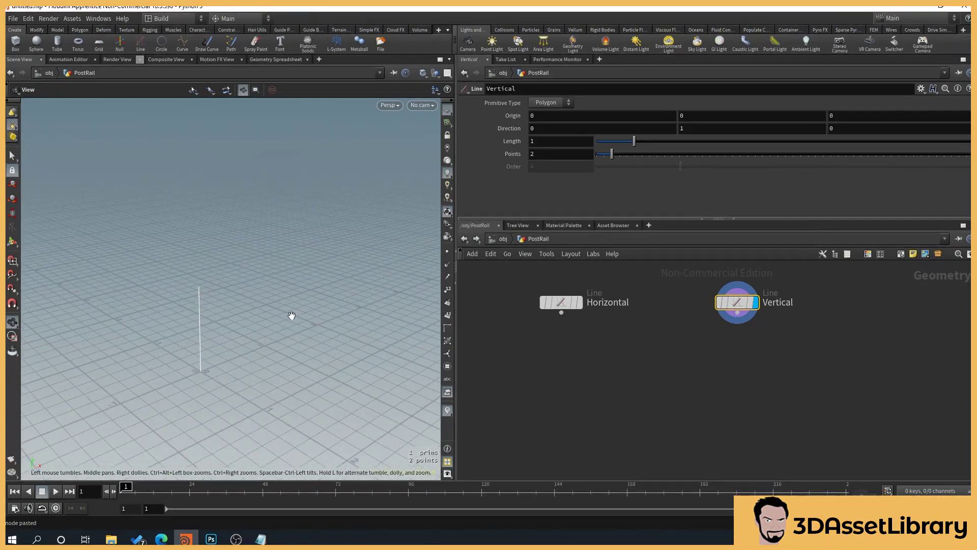
{"action": "right_click_drag", "start_coordinate": [290, 317], "coordinate": [251, 305]}
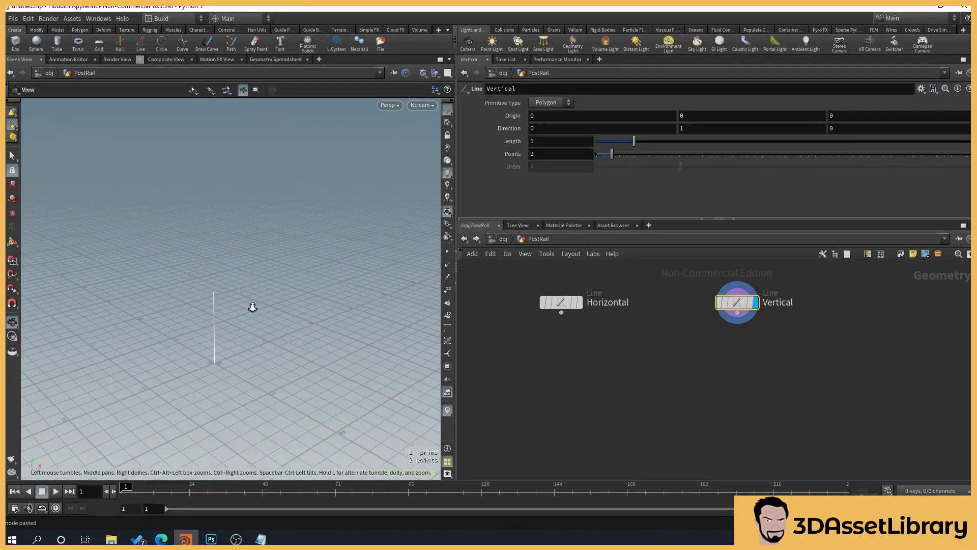
{"action": "left_click_drag", "start_coordinate": [234, 322], "coordinate": [243, 299]}
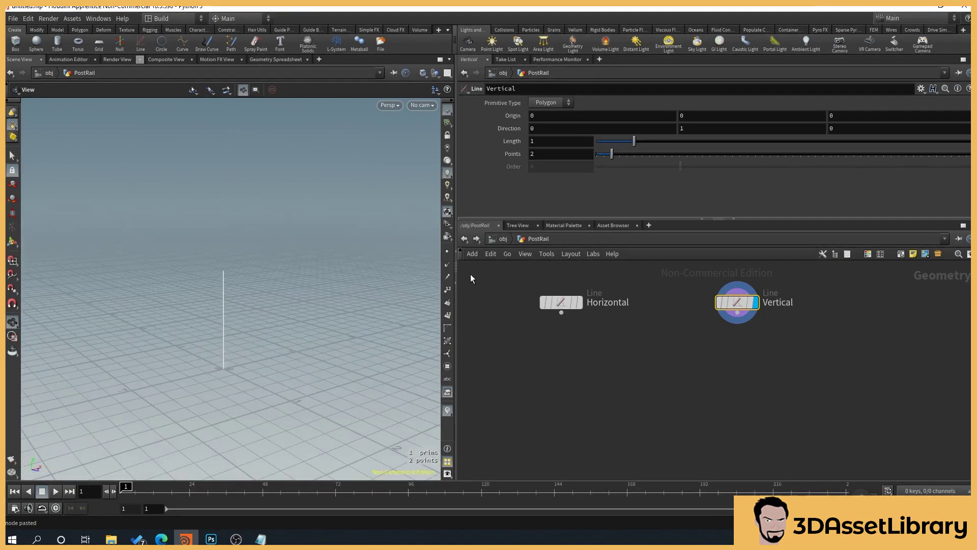
{"action": "left_click", "coordinate": [448, 252]}
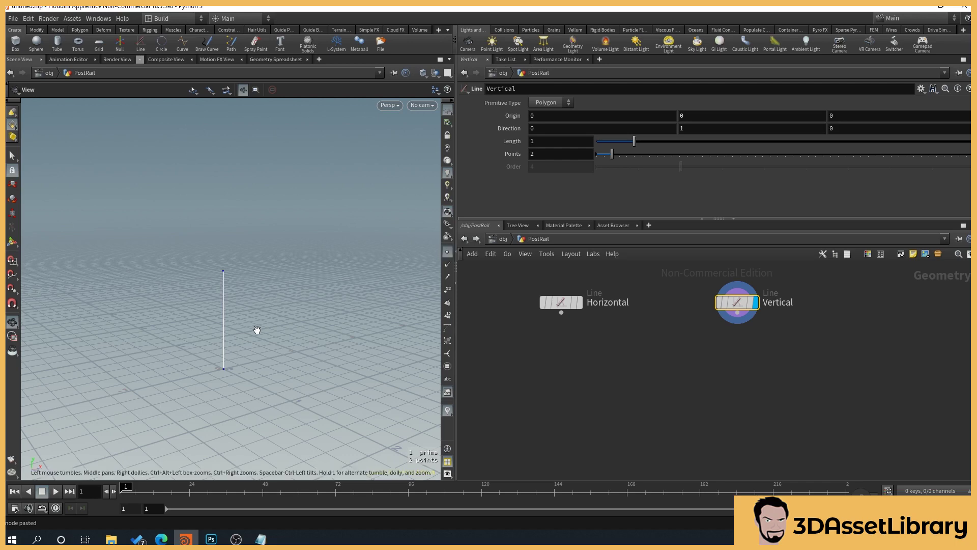
{"action": "left_click_drag", "start_coordinate": [255, 329], "coordinate": [209, 233]}
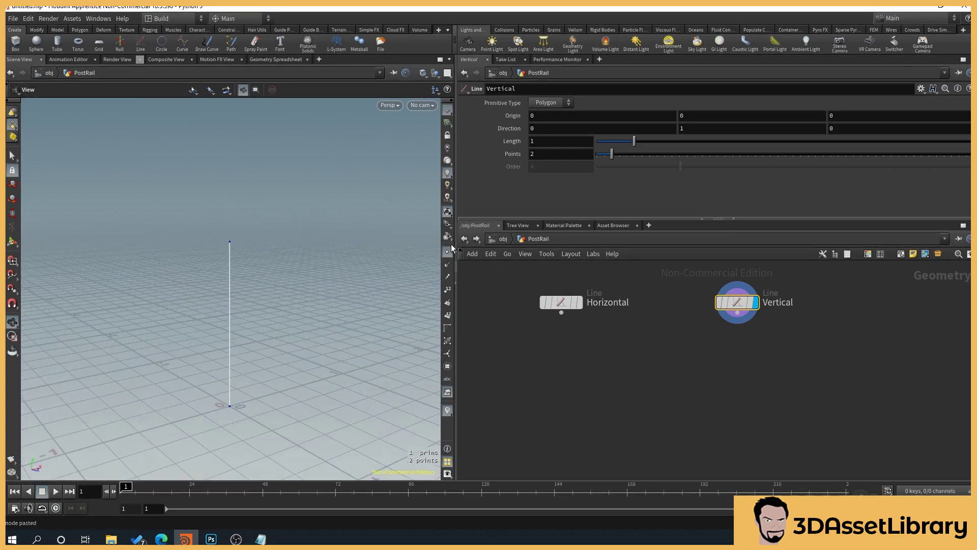
{"action": "left_click", "coordinate": [448, 290]}
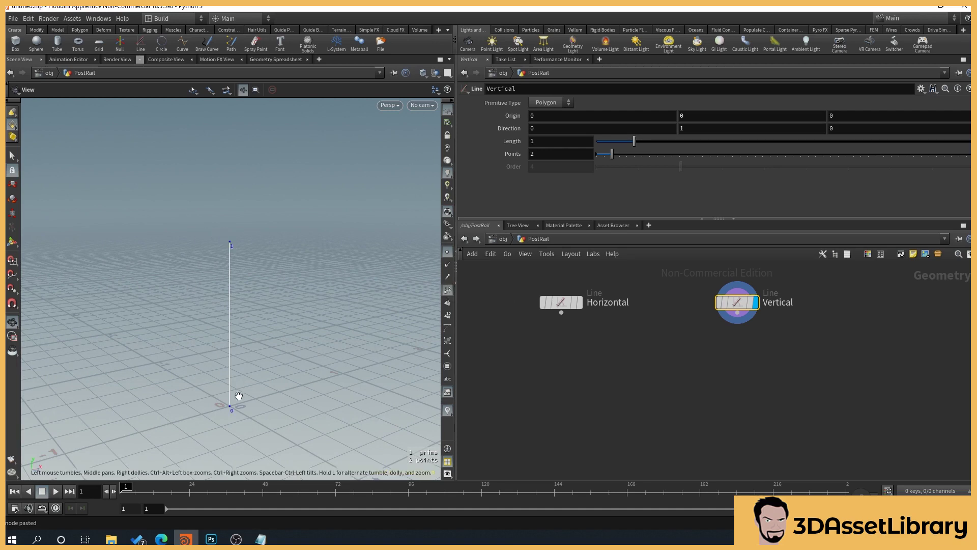
- Move the Horizontal and Vertical nodes further apart in the network to make room between them
{"action": "left_click_drag", "start_coordinate": [736, 303], "coordinate": [845, 293]}
{"action": "scroll", "coordinate": [723, 350], "scroll_direction": "down", "scroll_amount": 1}
{"action": "middle_click_drag", "start_coordinate": [723, 349], "coordinate": [703, 344]}
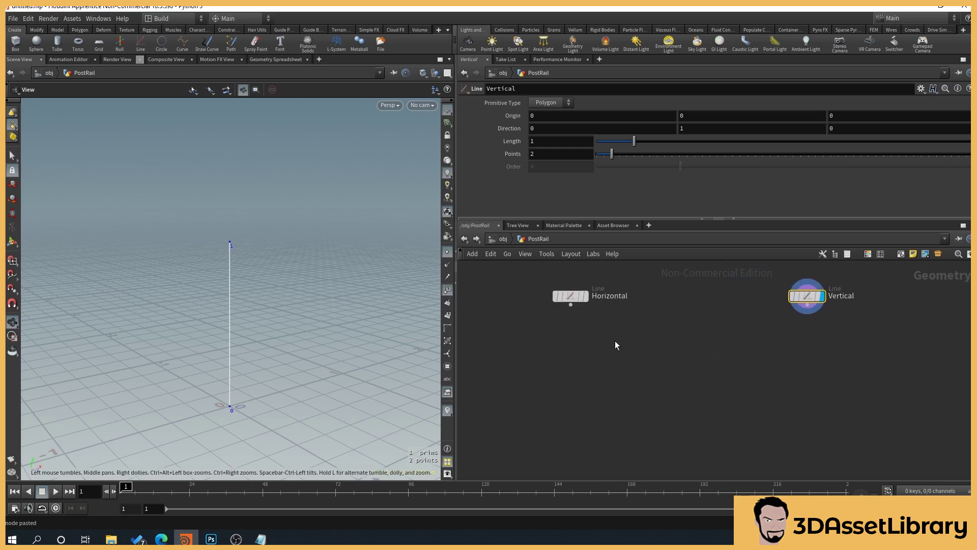
{"action": "left_click_drag", "start_coordinate": [568, 296], "coordinate": [501, 298]}
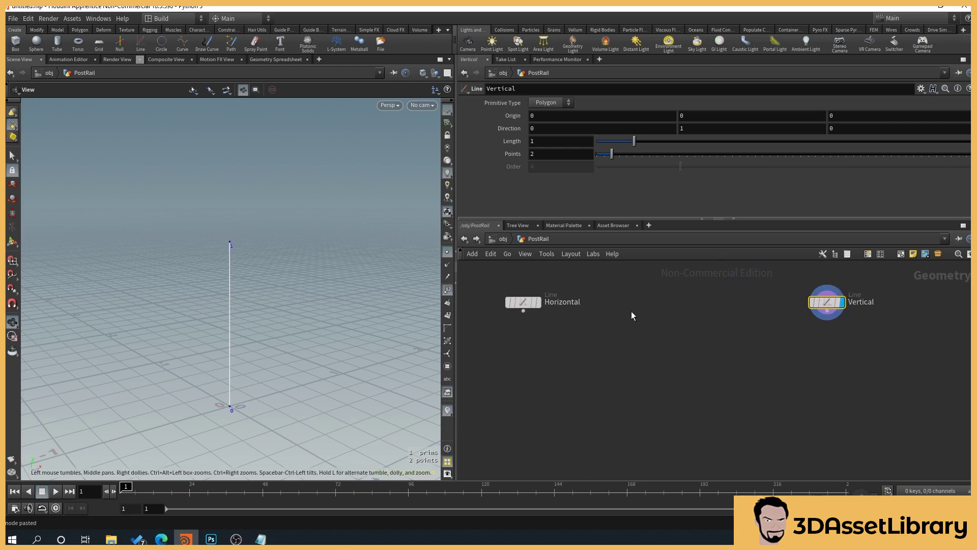
- Add a Tube node between the Horizontal and Vertical nodes and display it in the viewport
{"action": "key", "text": "Tab"}
{"action": "mouse_move", "coordinate": [636, 302]}
{"action": "type", "text": "tube"}
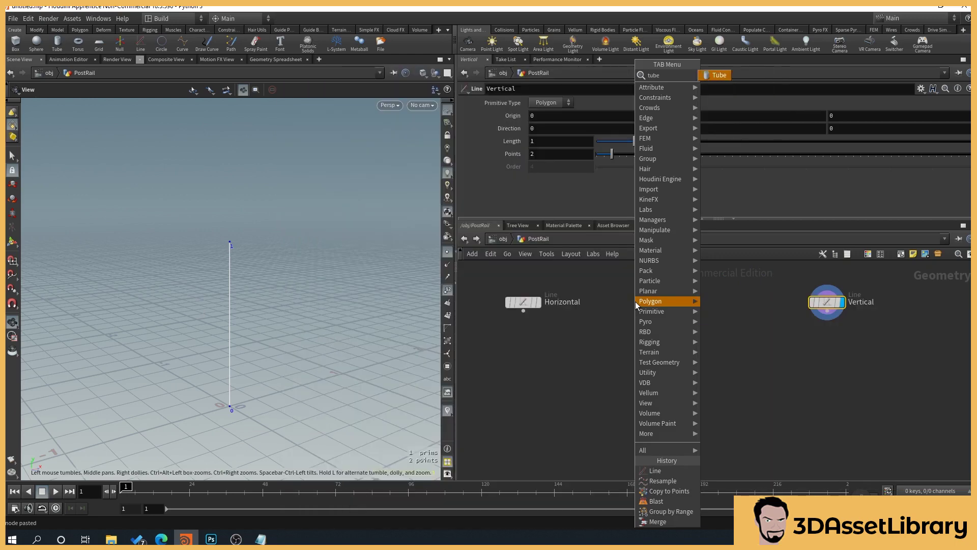
{"action": "key", "text": "Return"}
{"action": "left_click", "coordinate": [635, 301]}
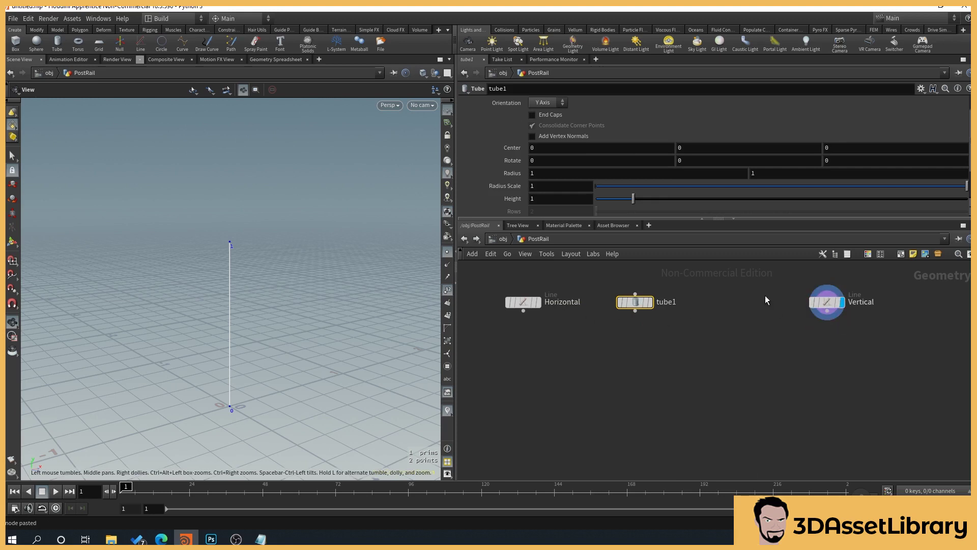
{"action": "left_click", "coordinate": [650, 303]}
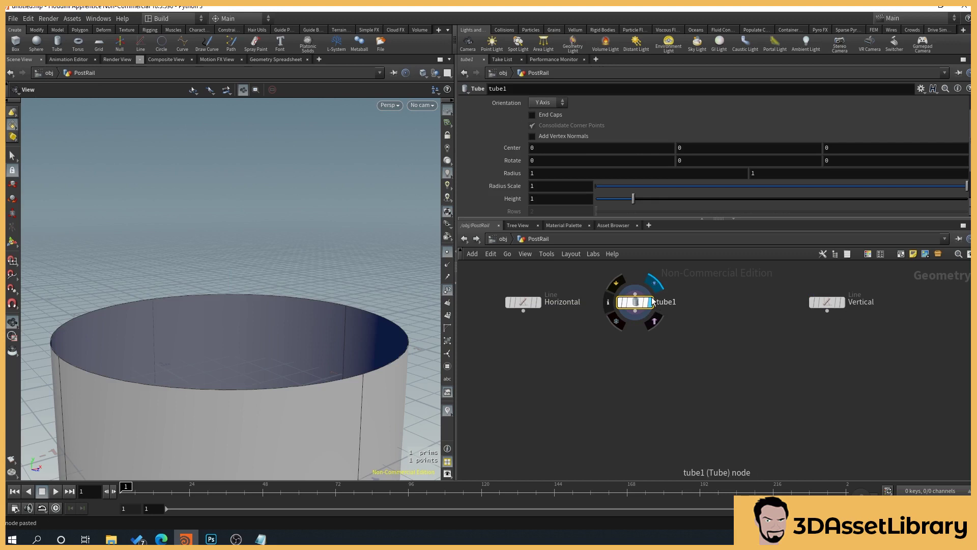
{"action": "scroll", "coordinate": [752, 343], "scroll_direction": "down", "scroll_amount": 2}
{"action": "scroll", "coordinate": [284, 311], "scroll_direction": "down", "scroll_amount": 4}
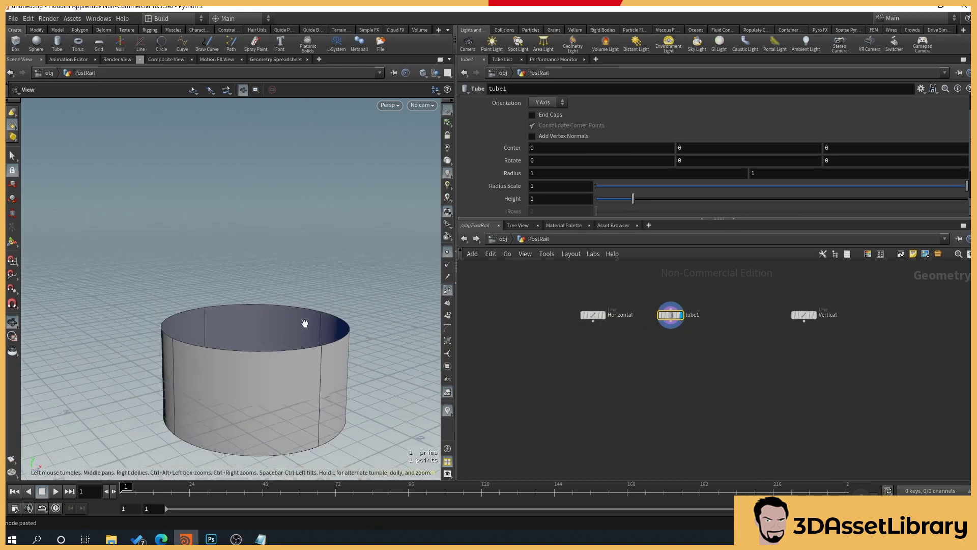
{"action": "left_click_drag", "start_coordinate": [204, 308], "coordinate": [353, 331]}
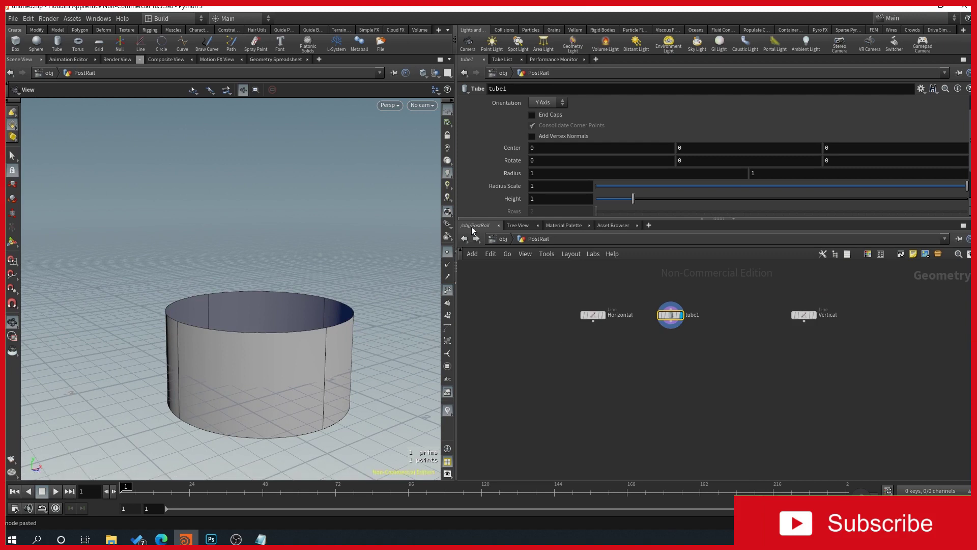
{"action": "scroll", "coordinate": [615, 135], "scroll_direction": "up", "scroll_amount": 2}
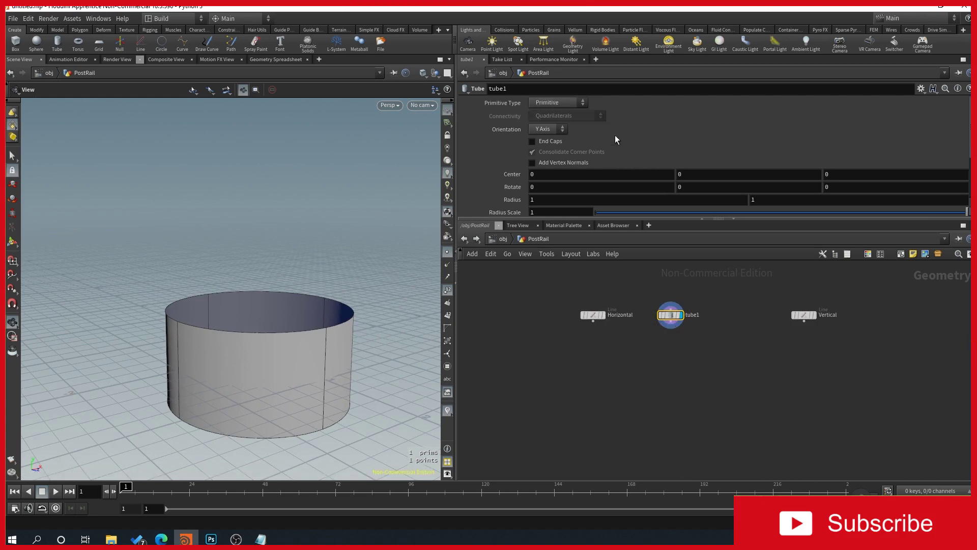
- Set the tube's primitive type to Polygon
{"action": "left_click", "coordinate": [562, 106]}
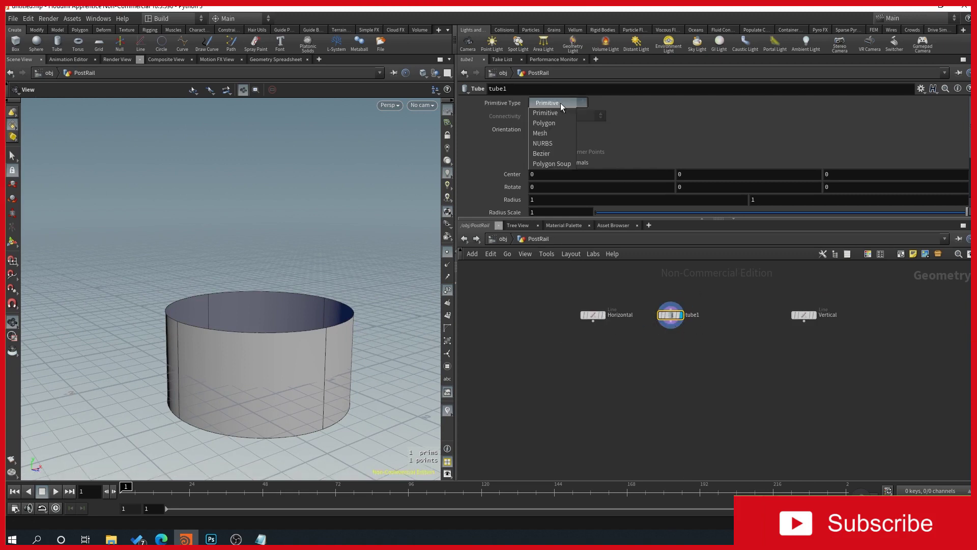
{"action": "left_click", "coordinate": [559, 124]}
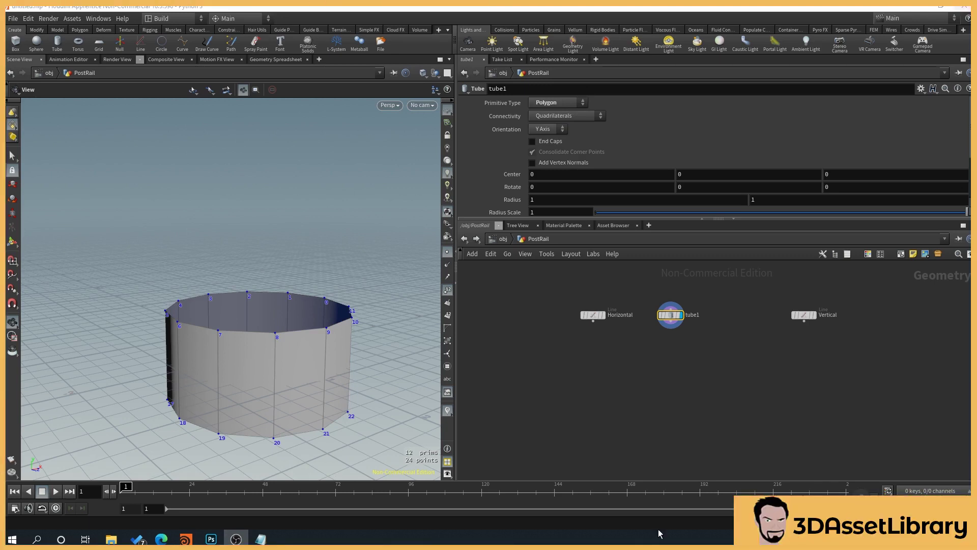
{"action": "scroll", "coordinate": [661, 362], "scroll_direction": "up", "scroll_amount": 4}
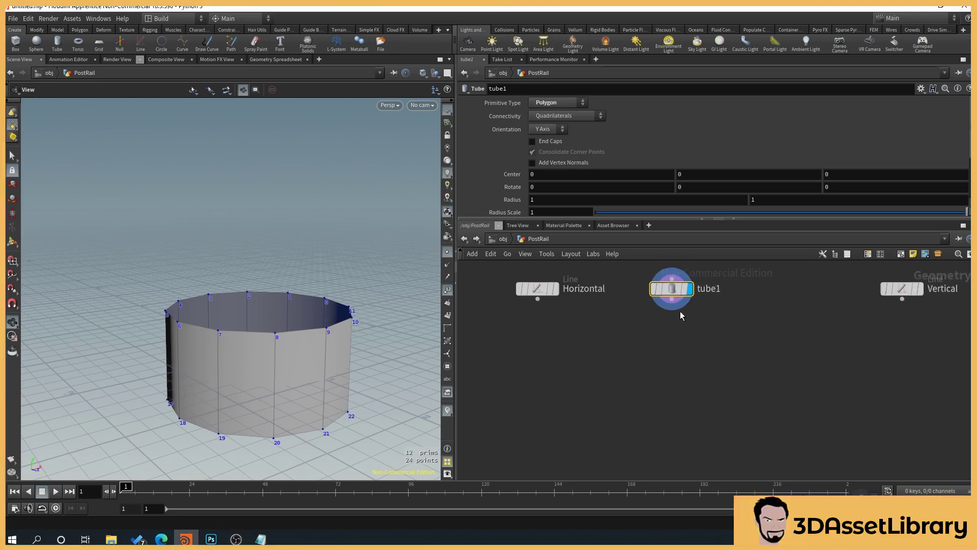
- Add a PolyFill node fed by the tube's output and display it in the viewport
{"action": "left_click_drag", "start_coordinate": [673, 303], "coordinate": [672, 325]}
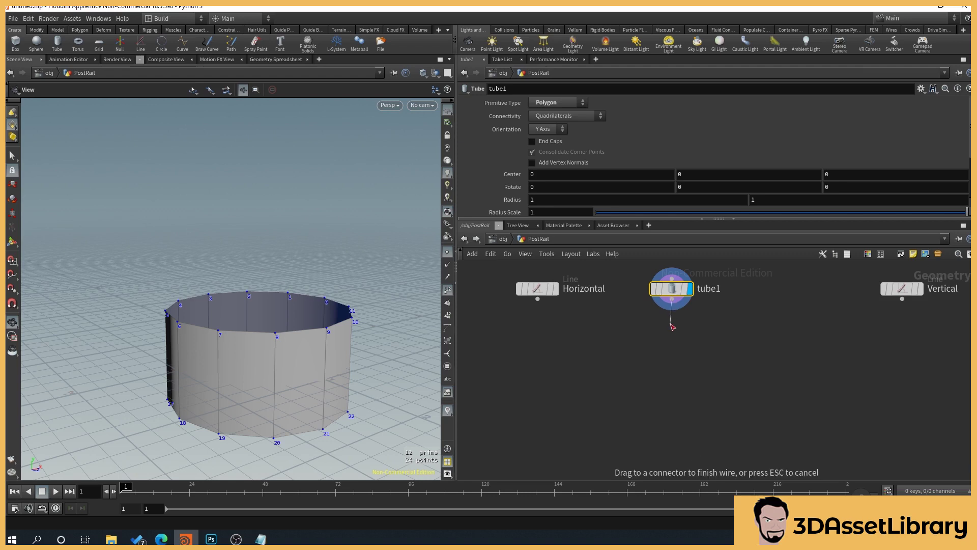
{"action": "left_click", "coordinate": [672, 325]}
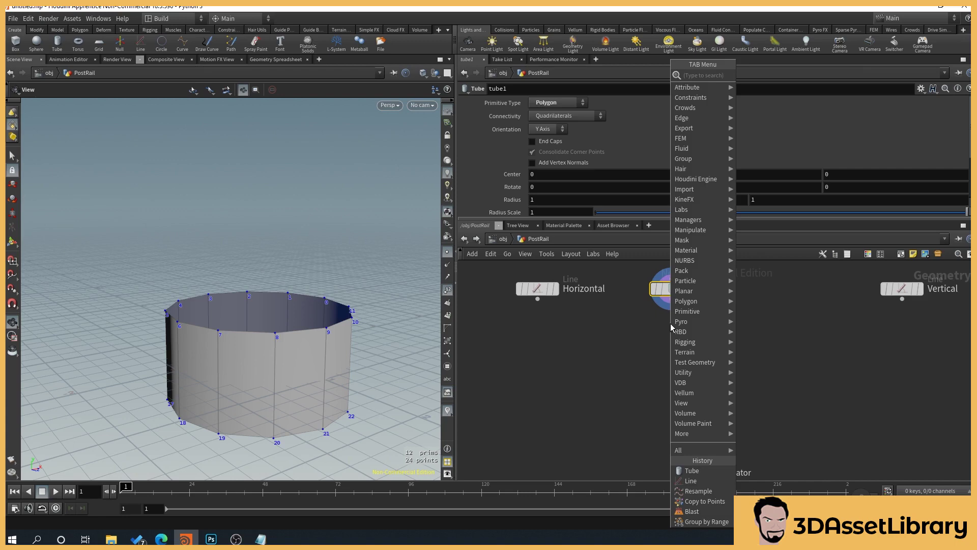
{"action": "type", "text": "fill"}
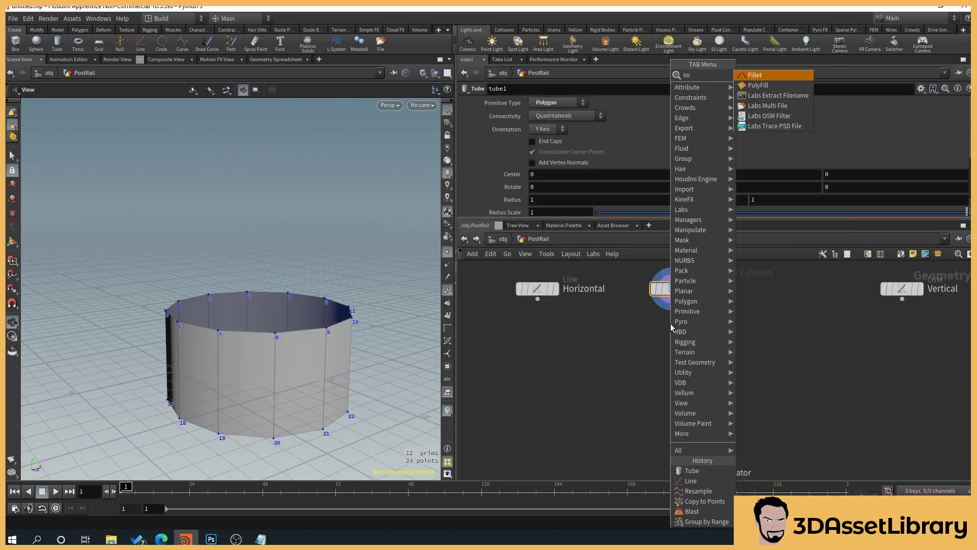
{"action": "left_click", "coordinate": [759, 85]}
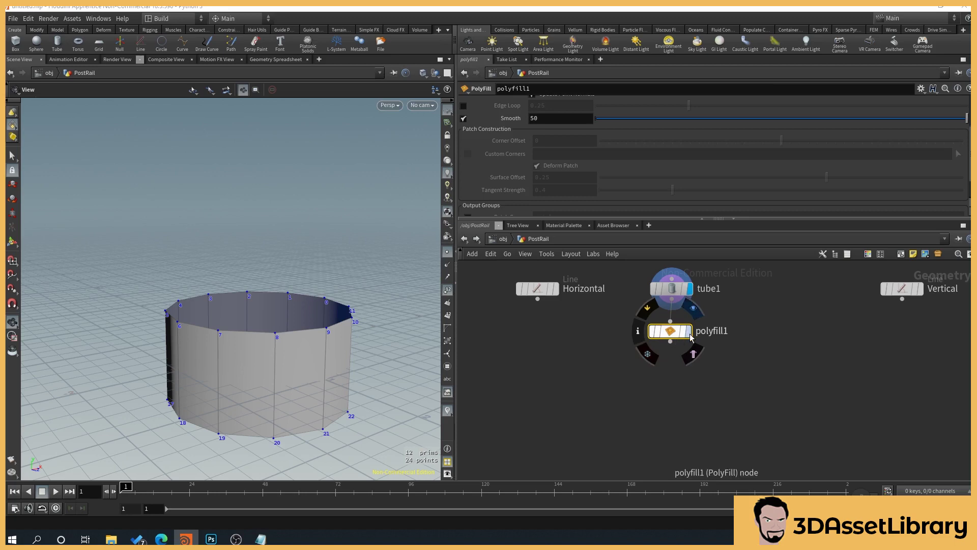
{"action": "left_click", "coordinate": [691, 337]}
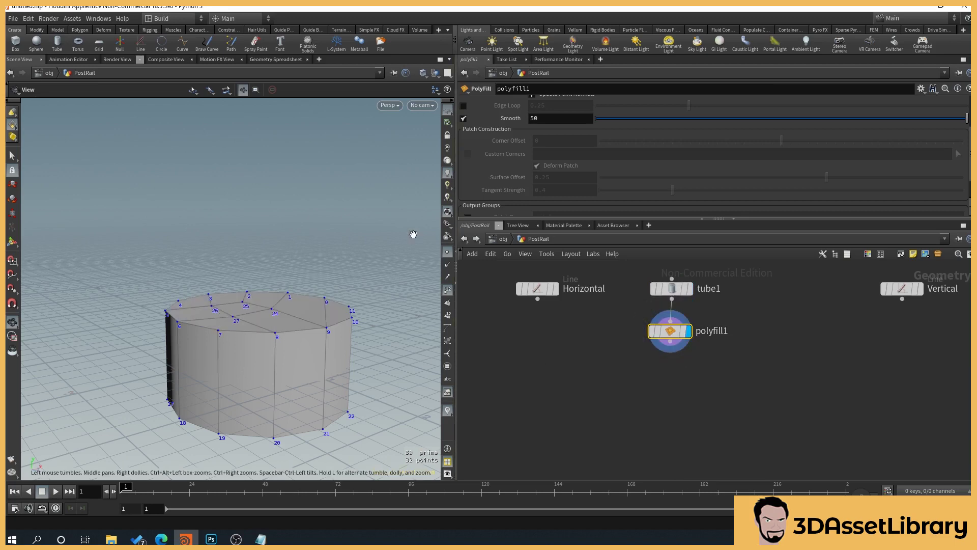
- Change the PolyFill node's fill mode to Triangle Fan
{"action": "left_click_drag", "start_coordinate": [318, 225], "coordinate": [343, 255]}
{"action": "scroll", "coordinate": [642, 114], "scroll_direction": "up", "scroll_amount": 3}
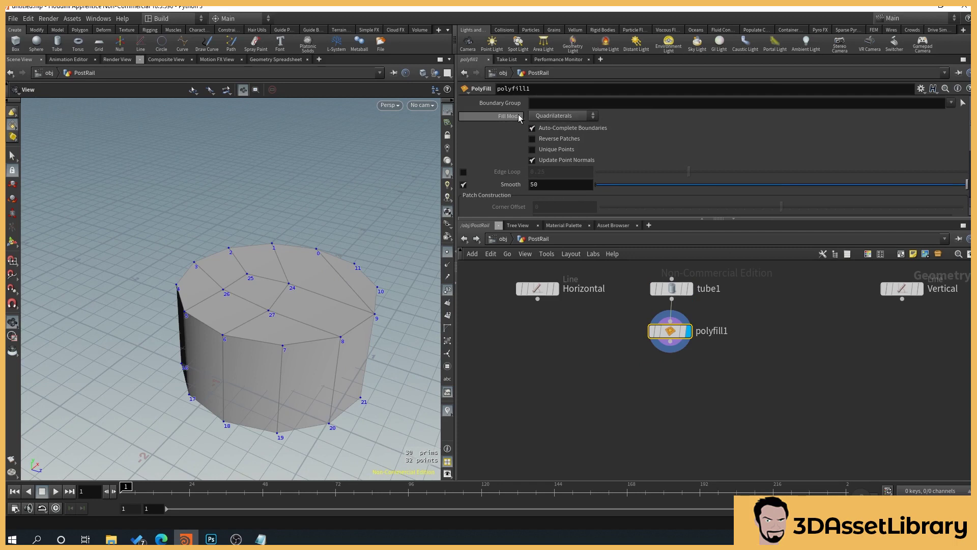
{"action": "left_click", "coordinate": [574, 117]}
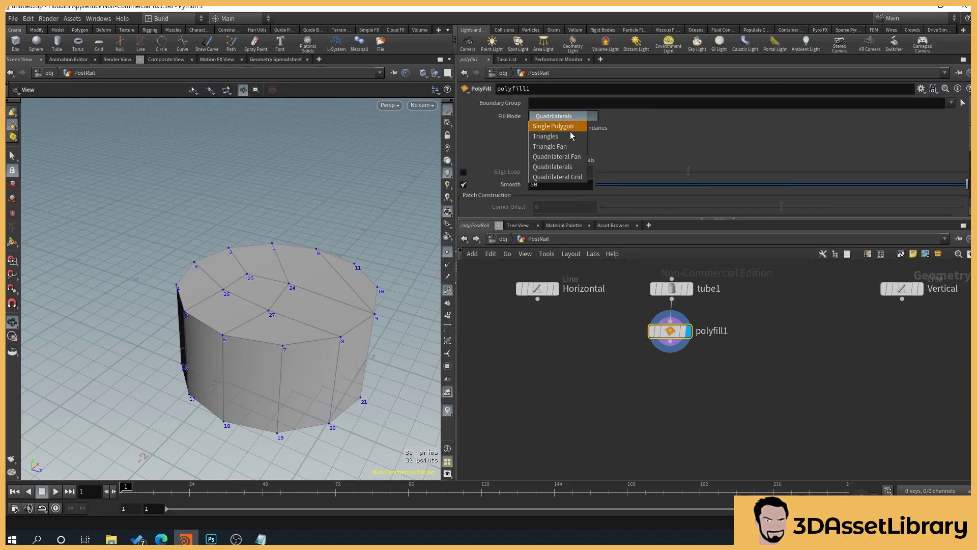
{"action": "left_click", "coordinate": [550, 147]}
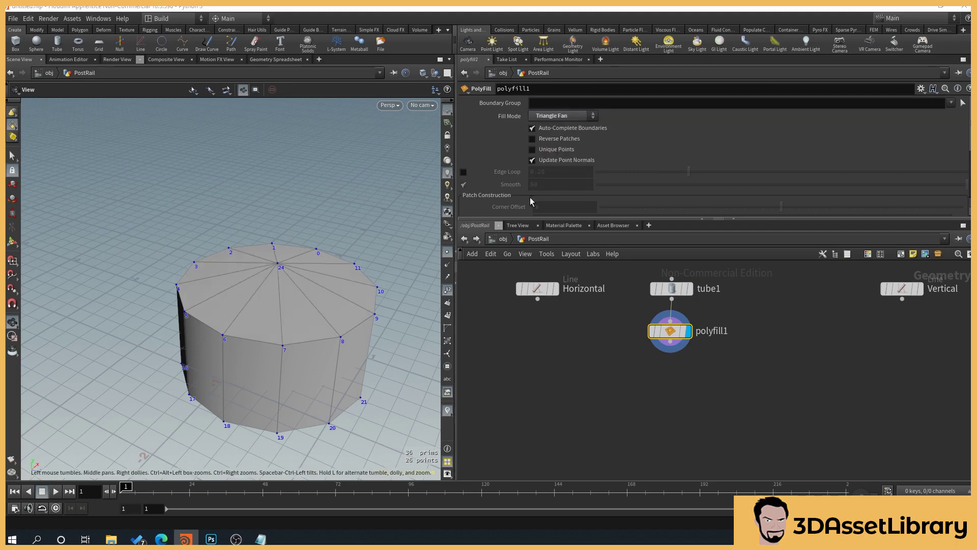
- Turn off Deform Patch on the PolyFill node to flatten the tube's end caps
{"action": "left_click_drag", "start_coordinate": [377, 258], "coordinate": [384, 229]}
{"action": "scroll", "coordinate": [320, 235], "scroll_direction": "up", "scroll_amount": 3}
{"action": "left_click_drag", "start_coordinate": [305, 238], "coordinate": [247, 212]}
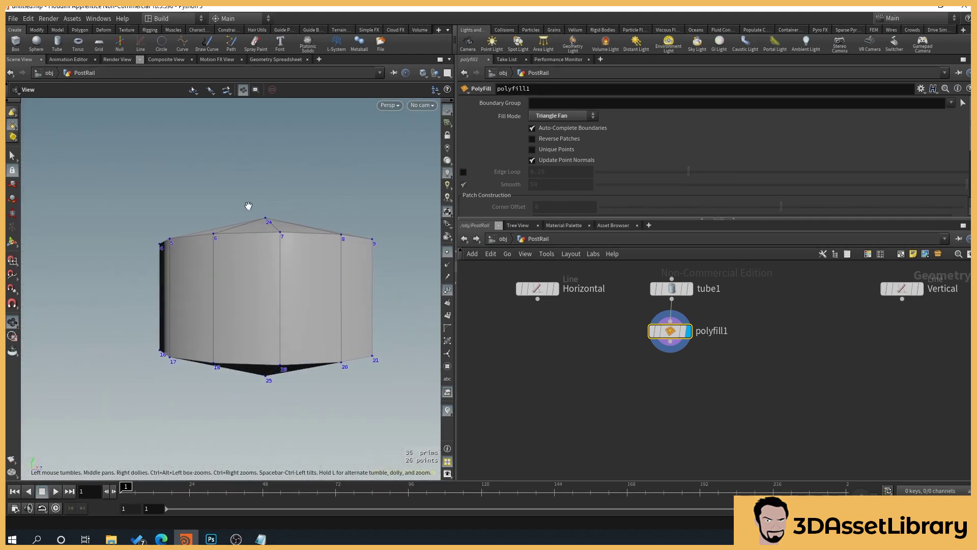
{"action": "scroll", "coordinate": [541, 183], "scroll_direction": "down", "scroll_amount": 2}
{"action": "scroll", "coordinate": [593, 136], "scroll_direction": "down", "scroll_amount": 2}
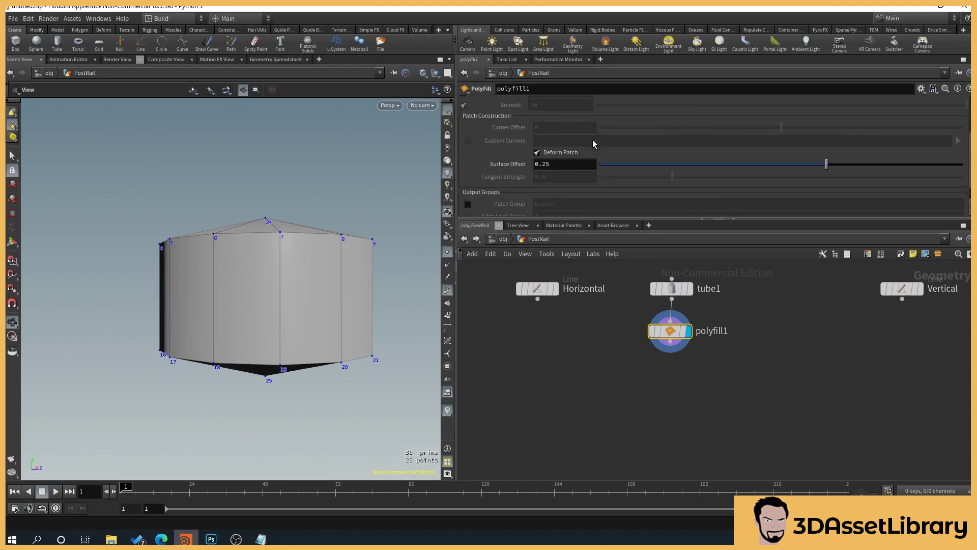
{"action": "left_click", "coordinate": [536, 152]}
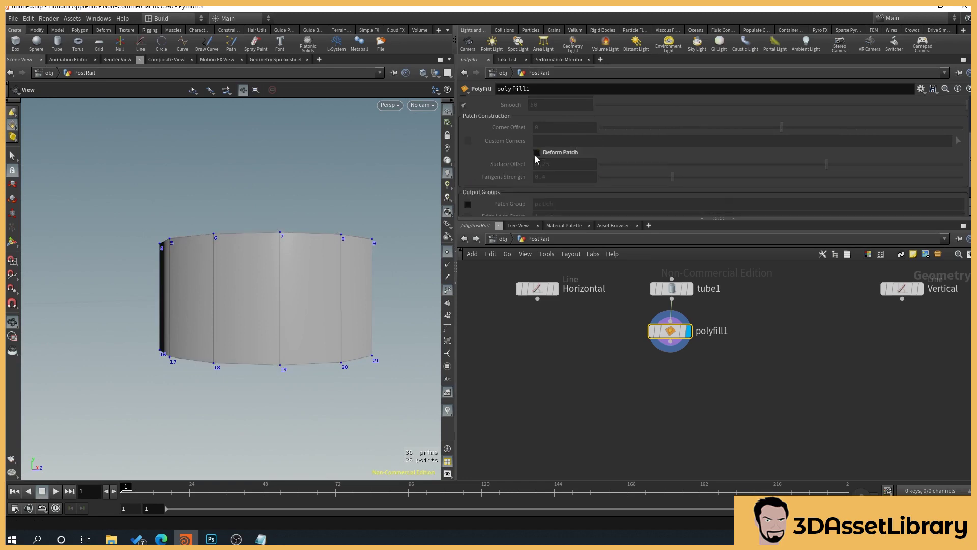
{"action": "left_click_drag", "start_coordinate": [338, 235], "coordinate": [341, 216]}
{"action": "left_click_drag", "start_coordinate": [396, 175], "coordinate": [400, 178]}
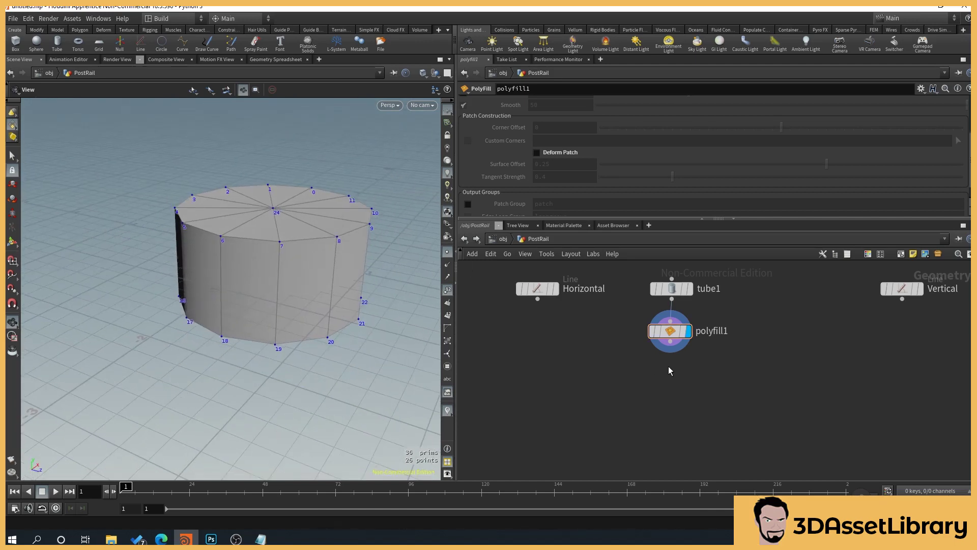
- Add a Transform node below the PolyFill node, wire it to the PolyFill output and display it
{"action": "key", "text": "Tab"}
{"action": "type", "text": "tran"}
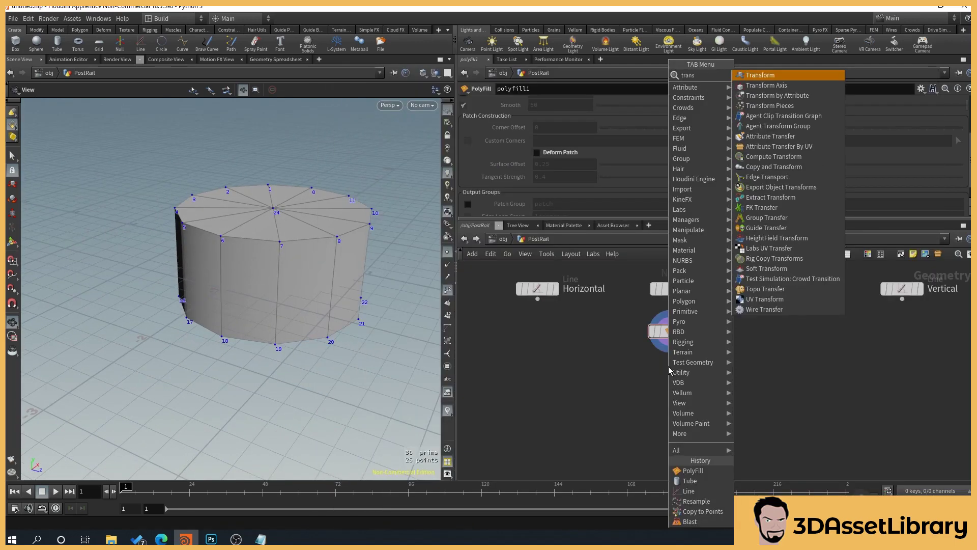
{"action": "key", "text": "Return"}
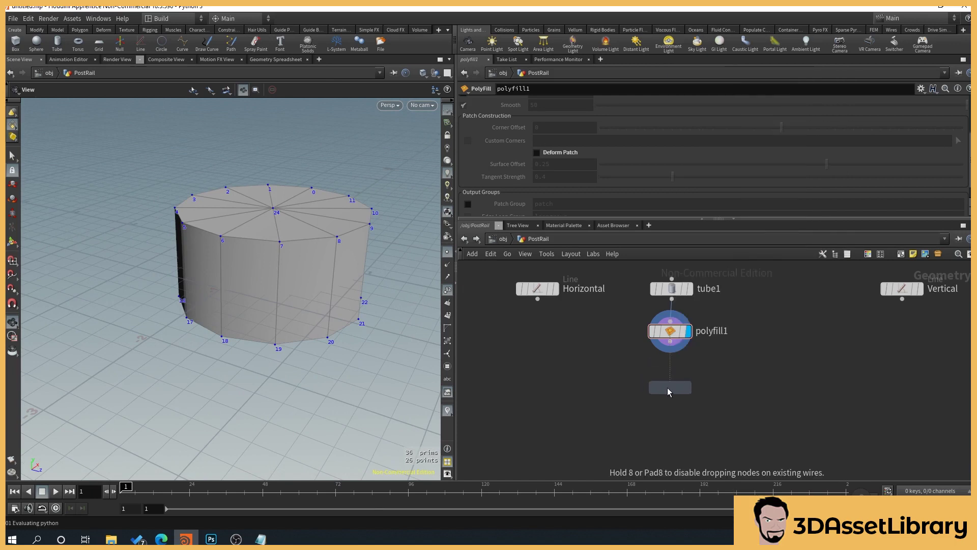
{"action": "left_click", "coordinate": [667, 387]}
{"action": "left_click", "coordinate": [671, 379]}
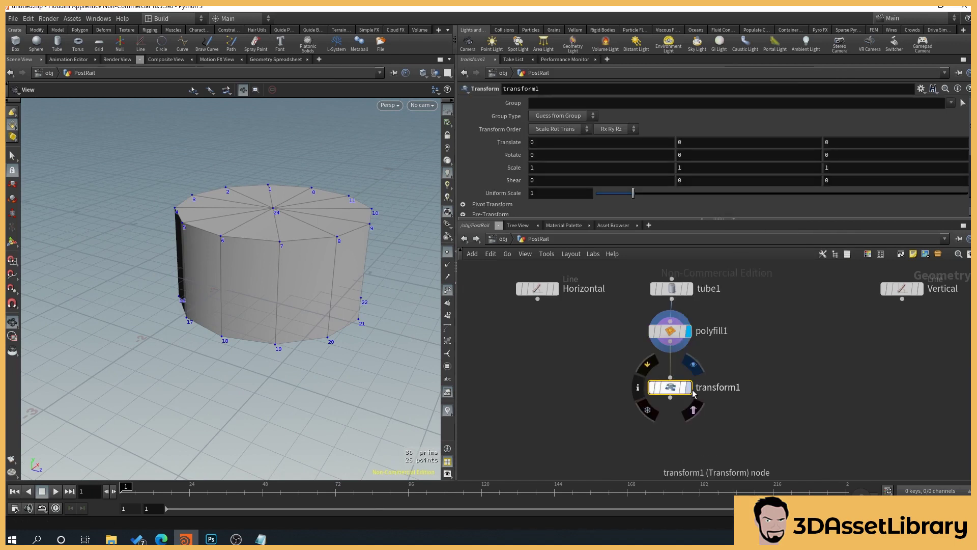
{"action": "left_click", "coordinate": [691, 391]}
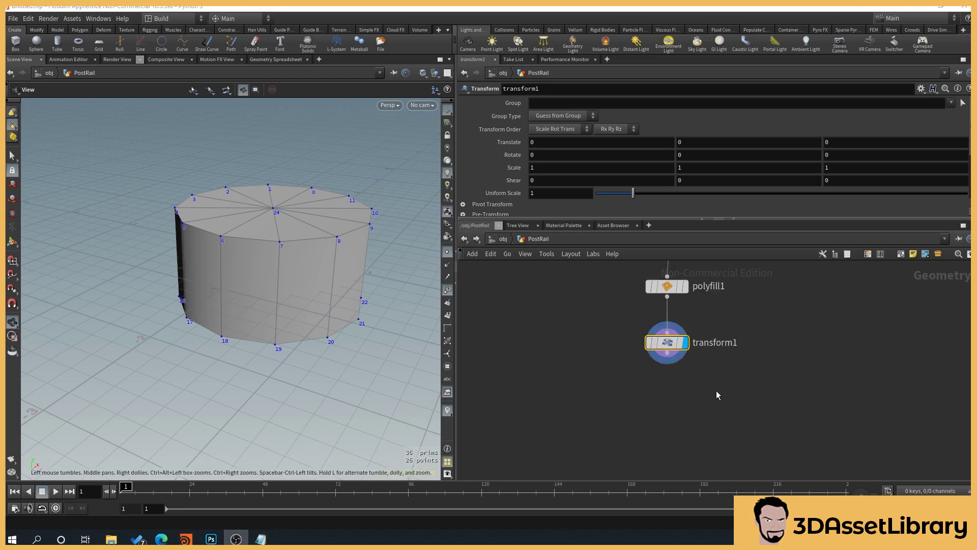
{"action": "middle_click_drag", "start_coordinate": [672, 399], "coordinate": [670, 392]}
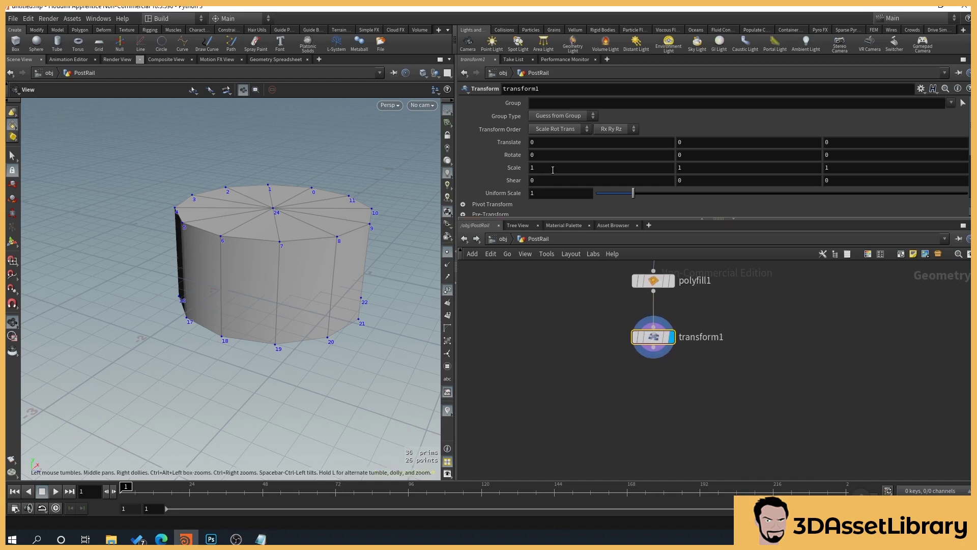
- Set the Transform node's X and Z scale to 0.1 to slim the tube into a post
{"action": "left_click_drag", "start_coordinate": [320, 371], "coordinate": [362, 359]}
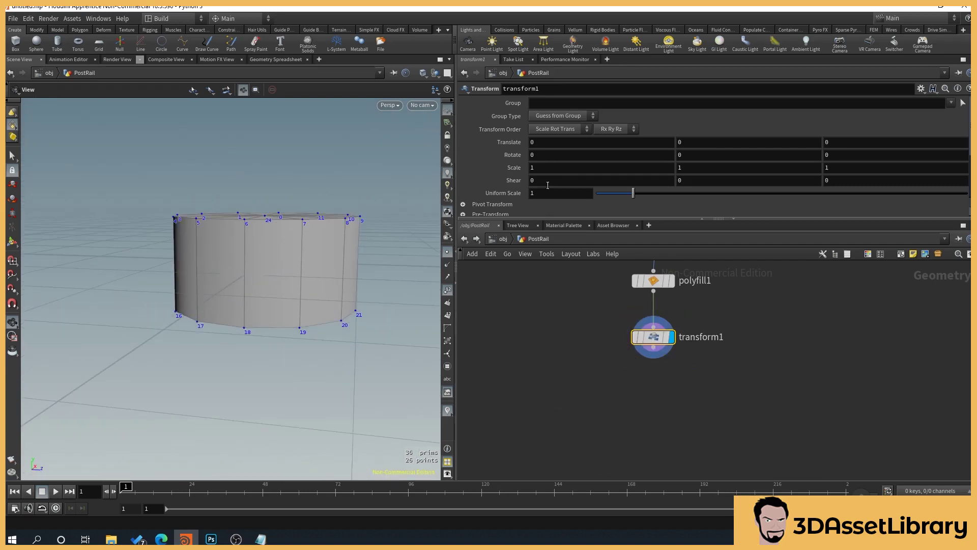
{"action": "left_click", "coordinate": [541, 167]}
{"action": "key", "text": "Return"}
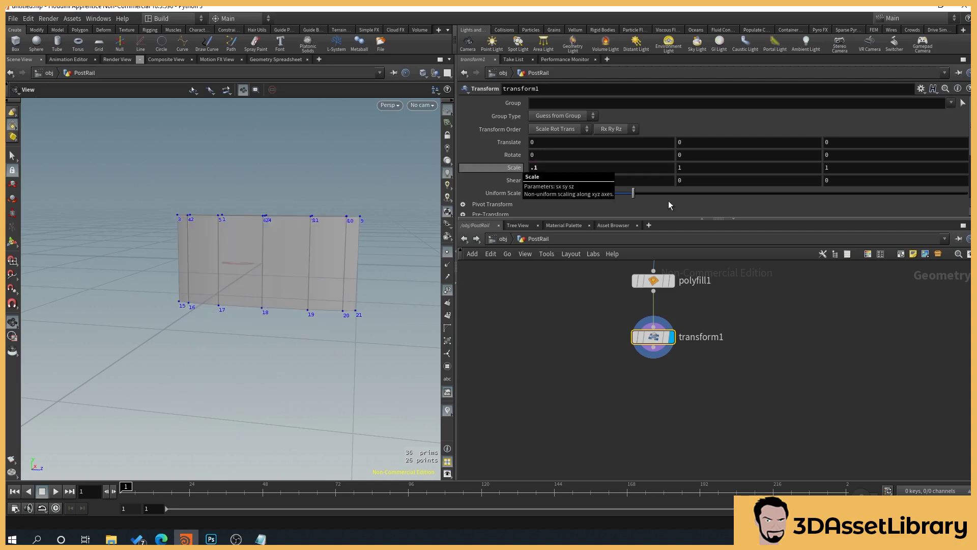
{"action": "left_click", "coordinate": [835, 173]}
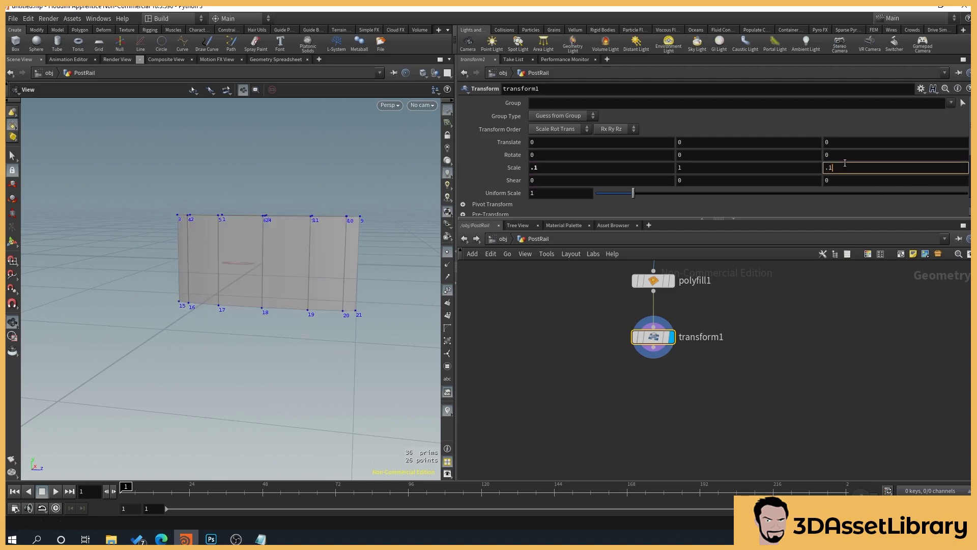
{"action": "key", "text": "Return"}
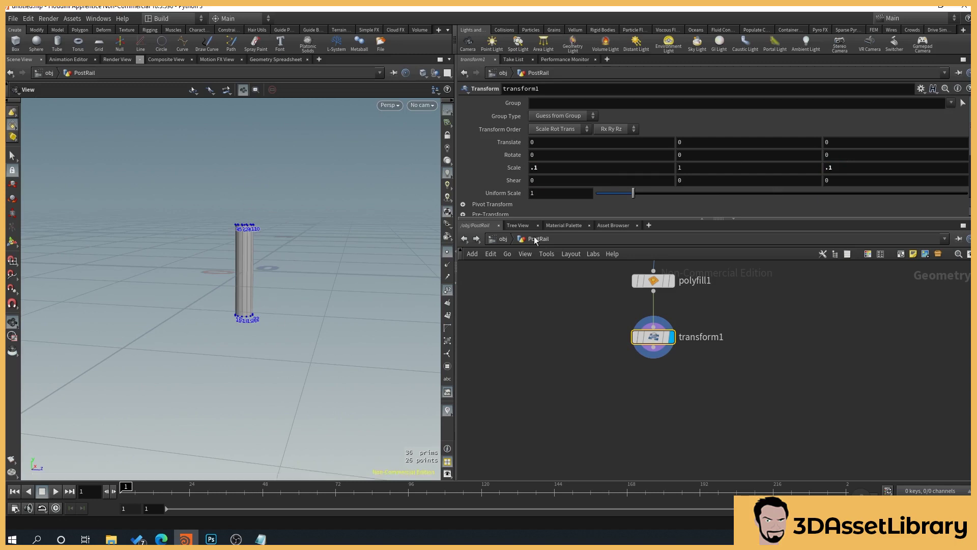
{"action": "left_click_drag", "start_coordinate": [338, 229], "coordinate": [224, 327]}
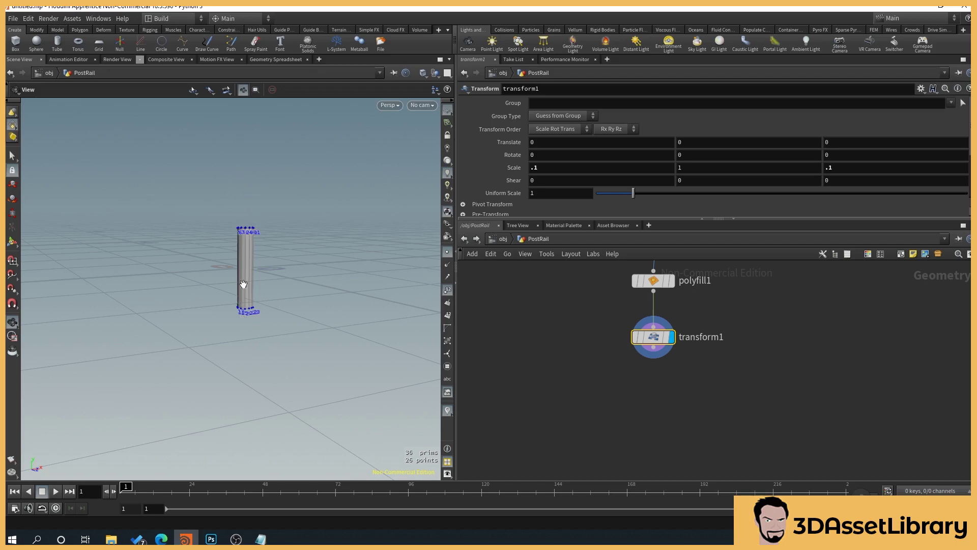
- Set the tube's Y center to 0.5 so the post's base sits on the ground plane
{"action": "key", "text": "h"}
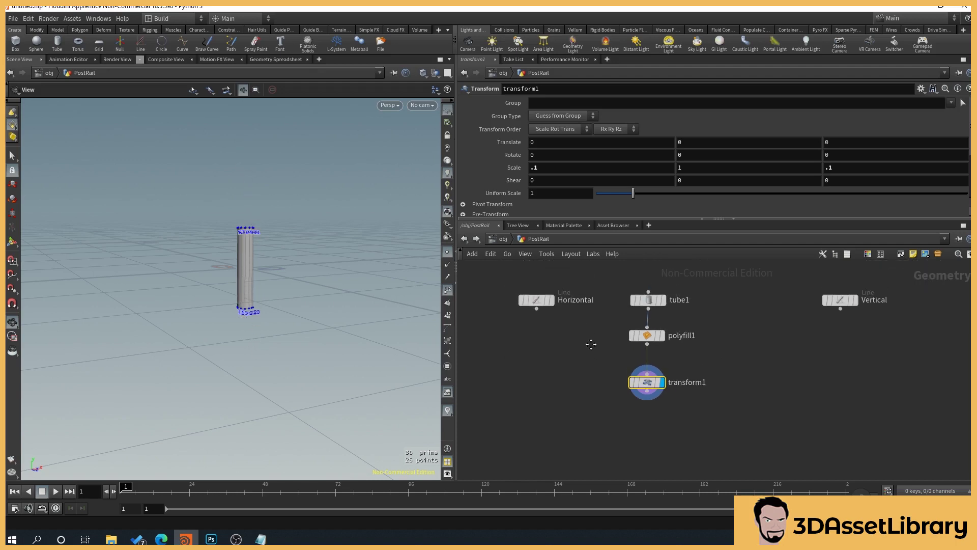
{"action": "left_click", "coordinate": [658, 312]}
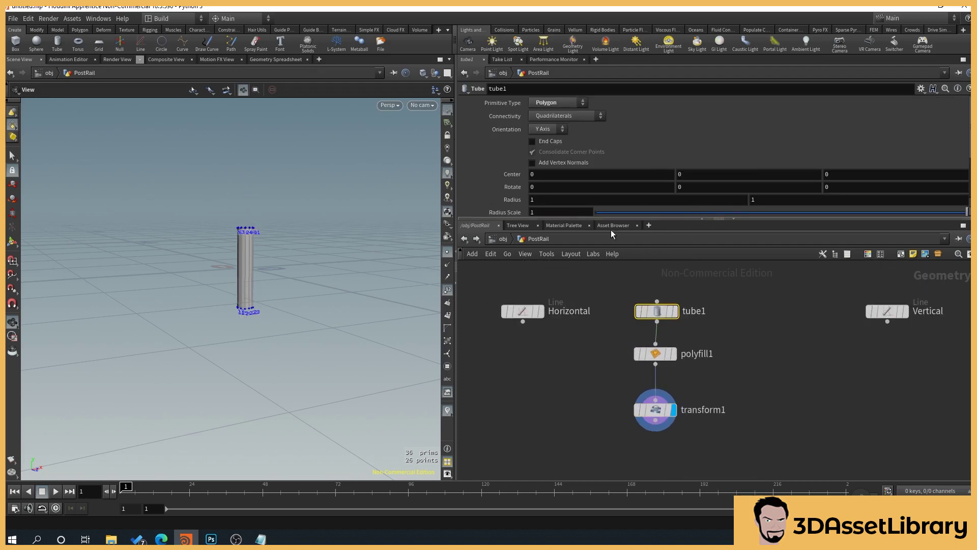
{"action": "left_click", "coordinate": [714, 176]}
{"action": "type", "text": ".5"}
{"action": "key", "text": "Return"}
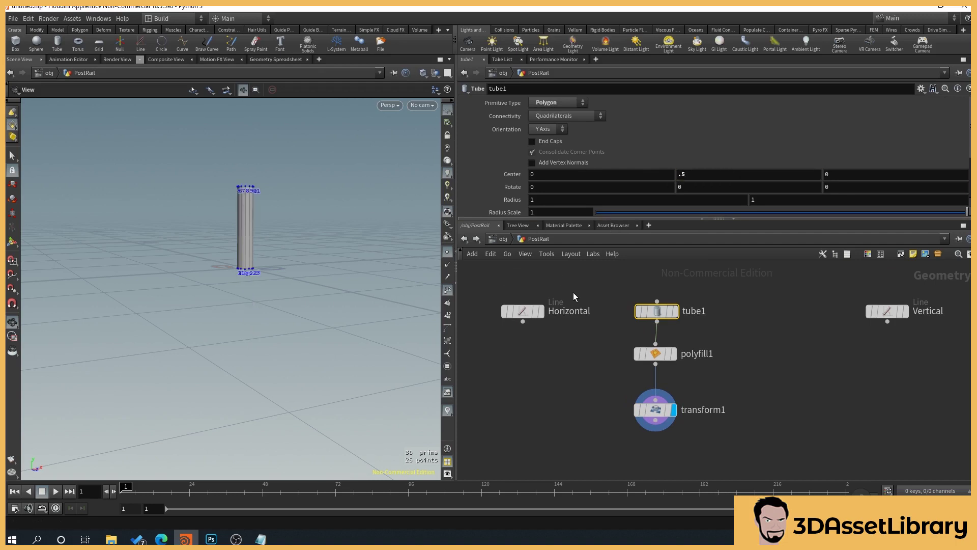
{"action": "left_click_drag", "start_coordinate": [289, 243], "coordinate": [323, 246]}
- Try stretching the post with a Y scale of 3 on the Transform node, and set it back to 1
{"action": "middle_click_drag", "start_coordinate": [810, 416], "coordinate": [803, 378]}
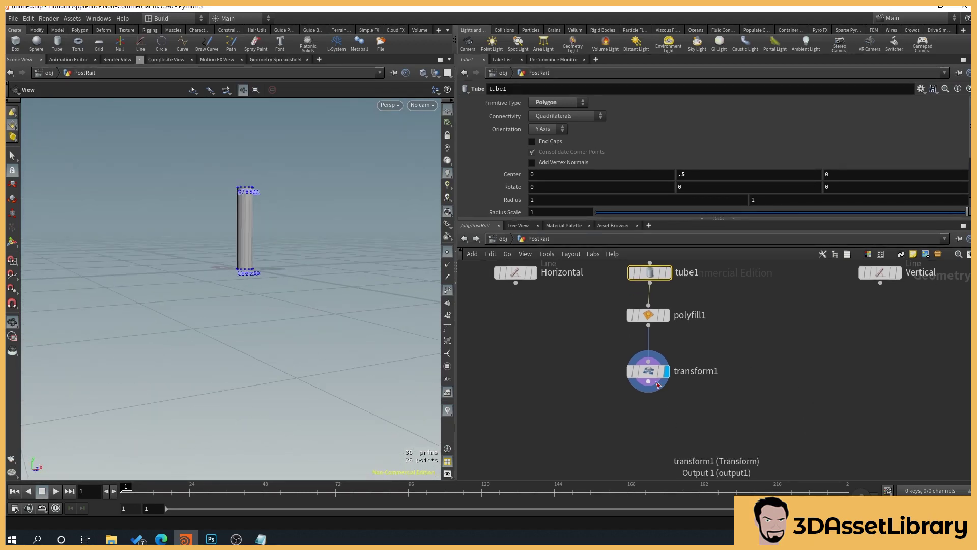
{"action": "left_click", "coordinate": [661, 375]}
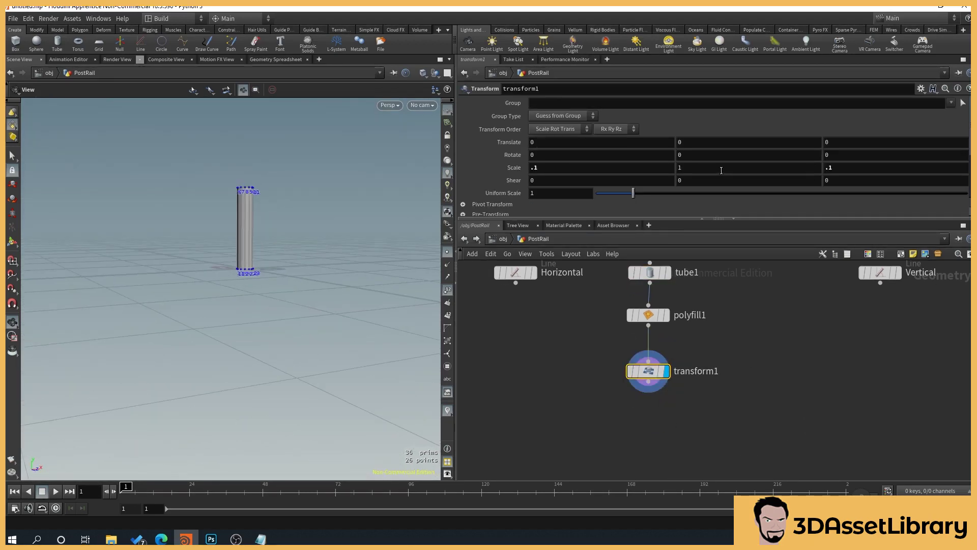
{"action": "middle_click_drag", "start_coordinate": [812, 304], "coordinate": [800, 313]}
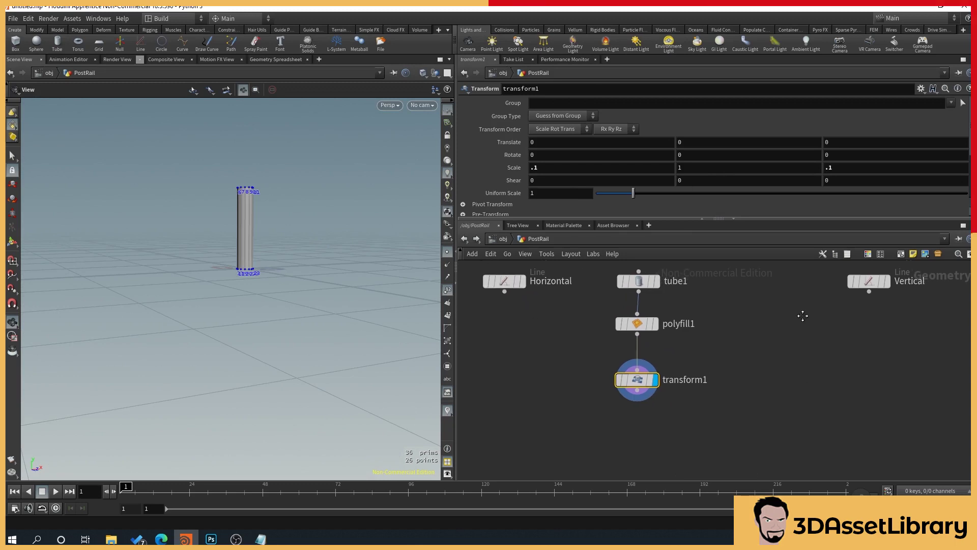
{"action": "left_click", "coordinate": [877, 288]}
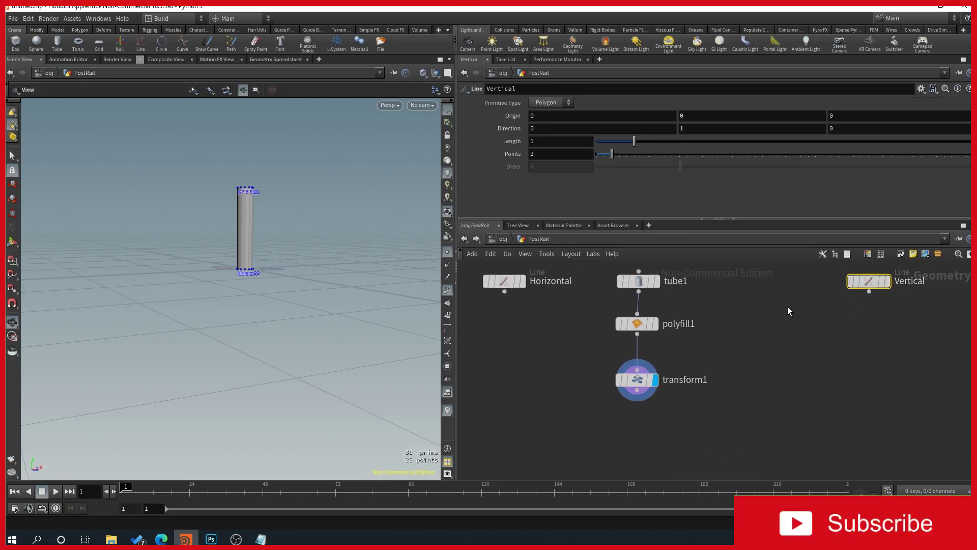
{"action": "left_click", "coordinate": [633, 392]}
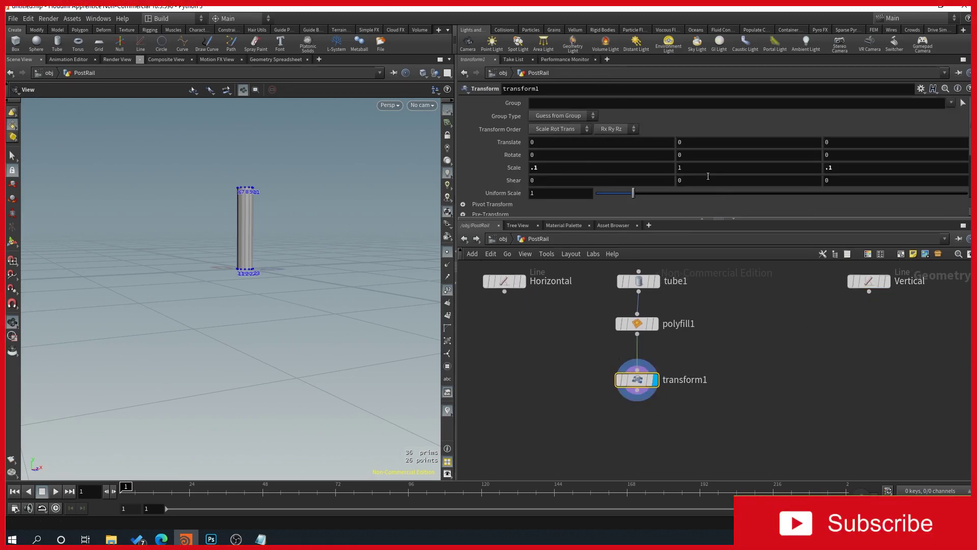
{"action": "middle_click_drag", "start_coordinate": [695, 165], "coordinate": [714, 139]}
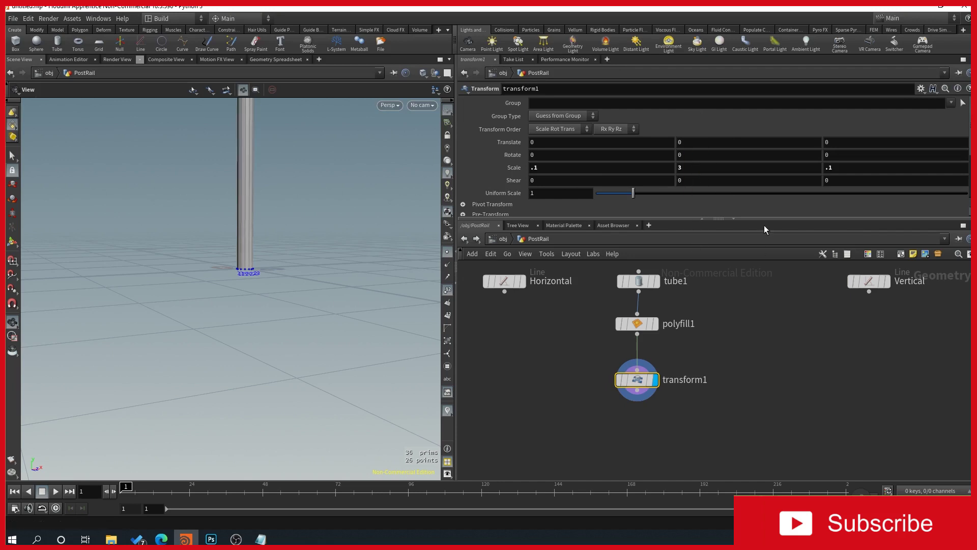
{"action": "left_click", "coordinate": [683, 168]}
{"action": "key", "text": "Return"}
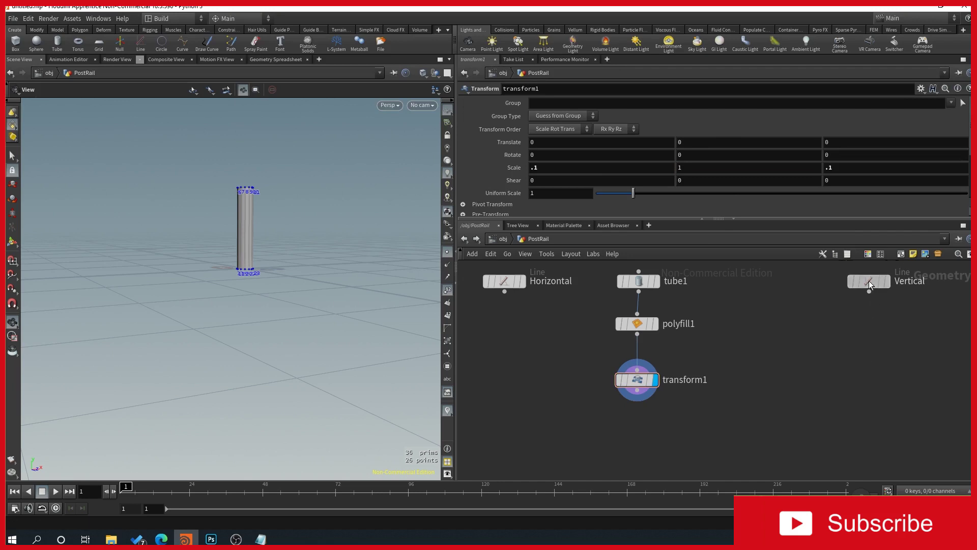
- Link the Transform node's Y scale to the Vertical line's Length parameter with a relative reference
{"action": "left_click", "coordinate": [869, 281]}
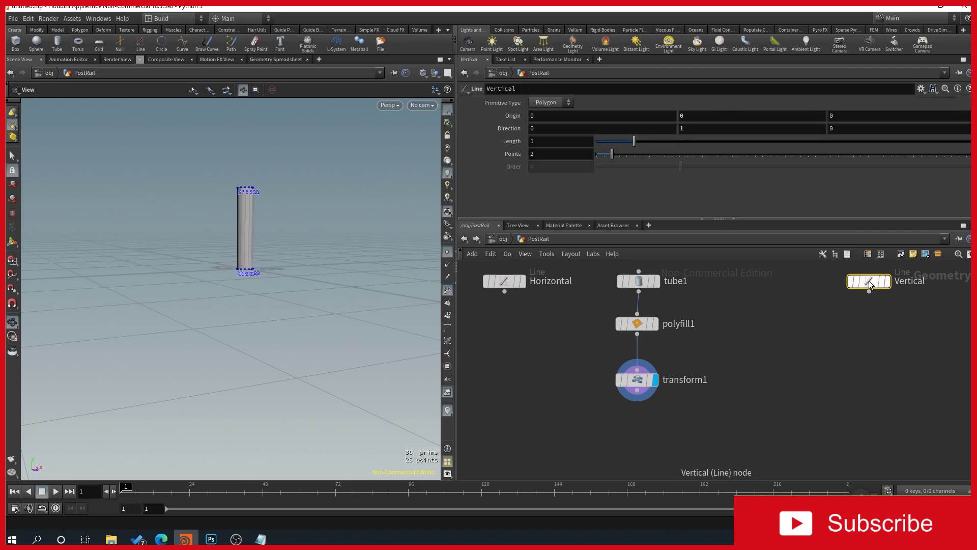
{"action": "right_click", "coordinate": [514, 140]}
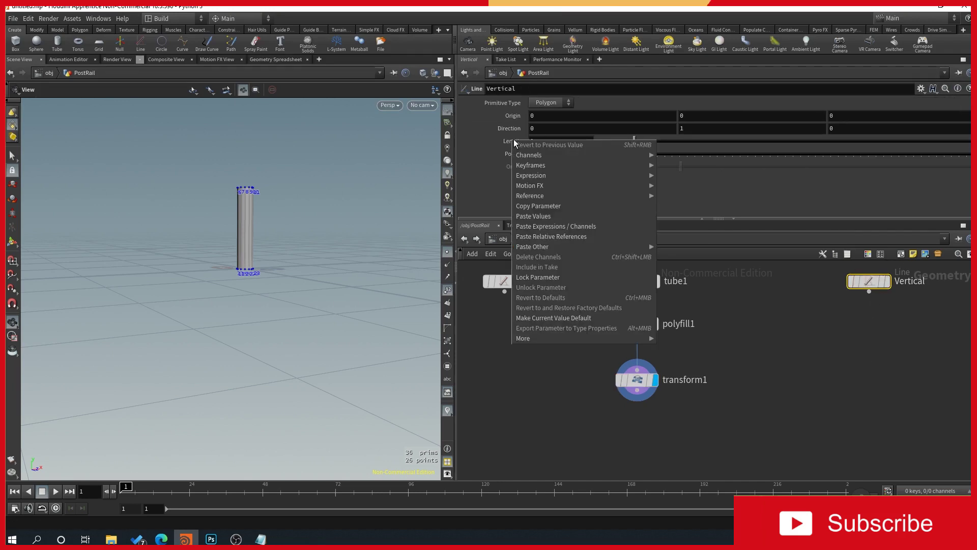
{"action": "left_click", "coordinate": [535, 202]}
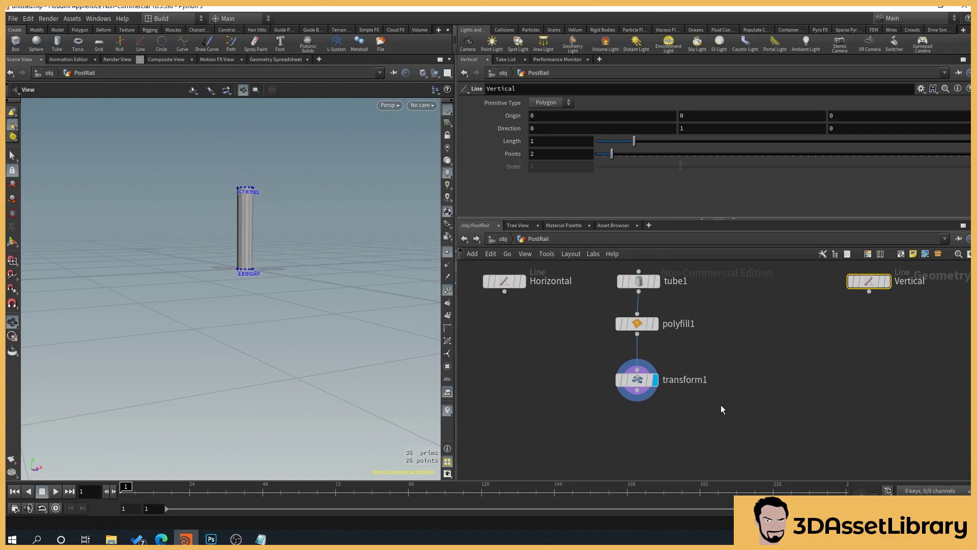
{"action": "left_click", "coordinate": [641, 385]}
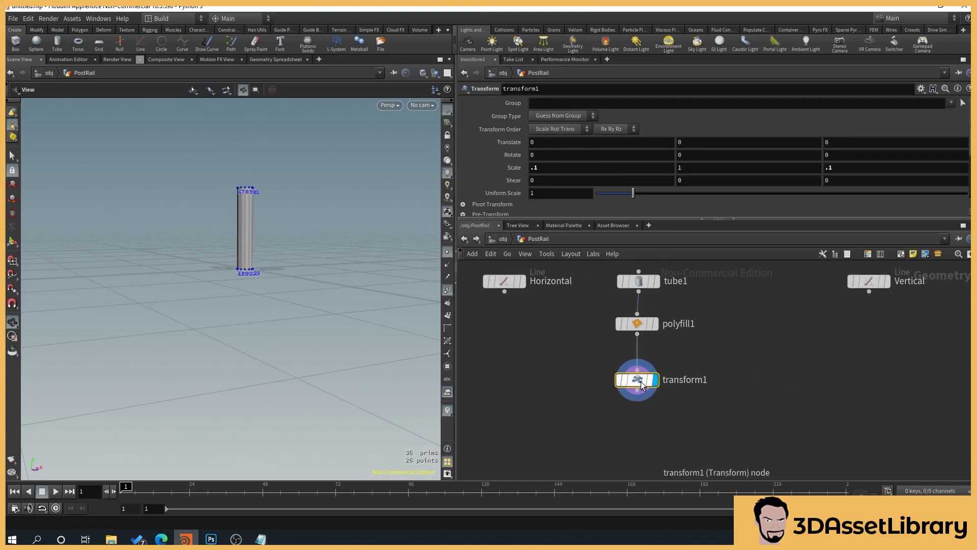
{"action": "left_click", "coordinate": [684, 167]}
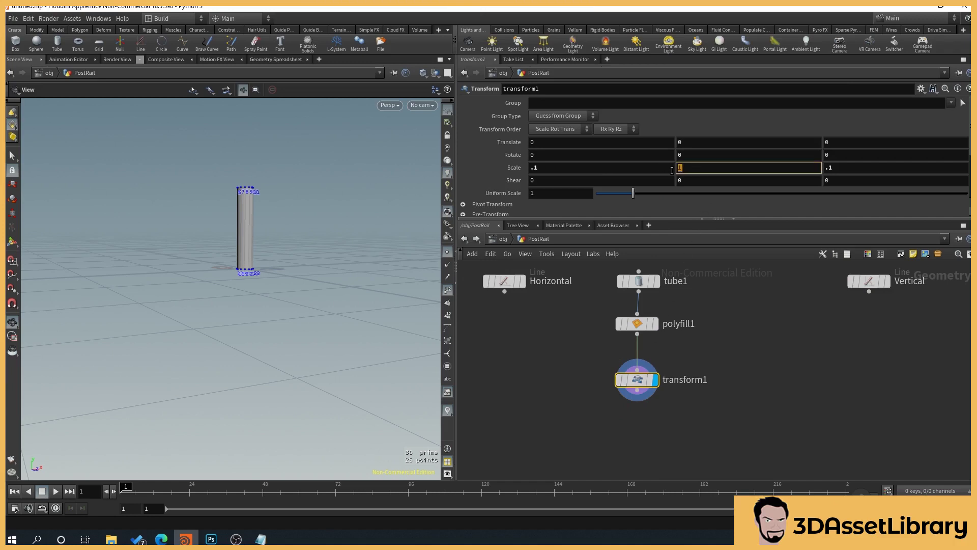
{"action": "right_click", "coordinate": [703, 169]}
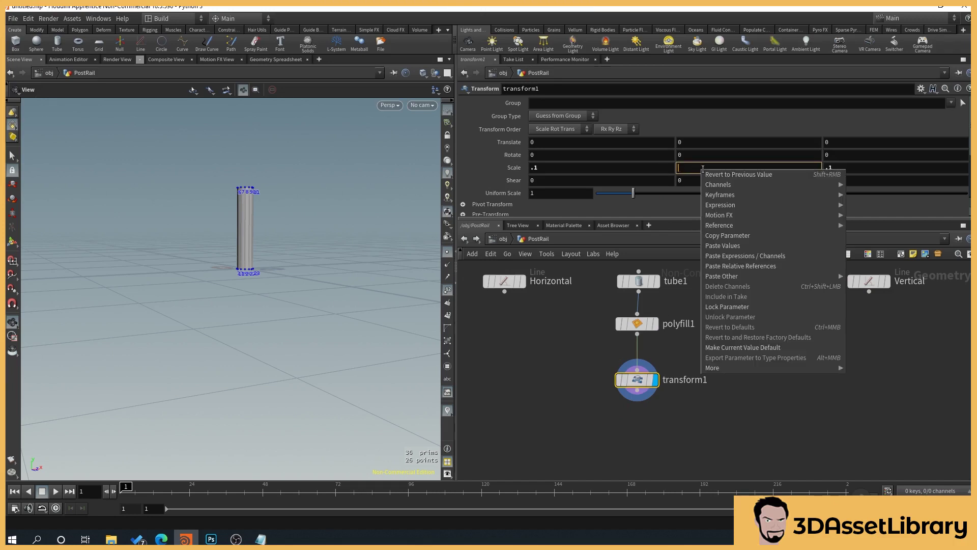
{"action": "left_click", "coordinate": [756, 266]}
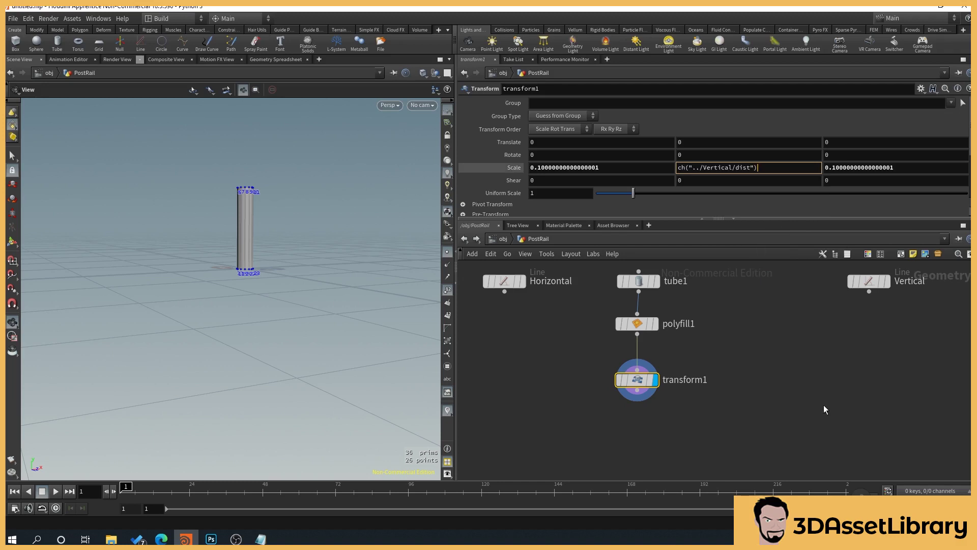
{"action": "left_click", "coordinate": [515, 167]}
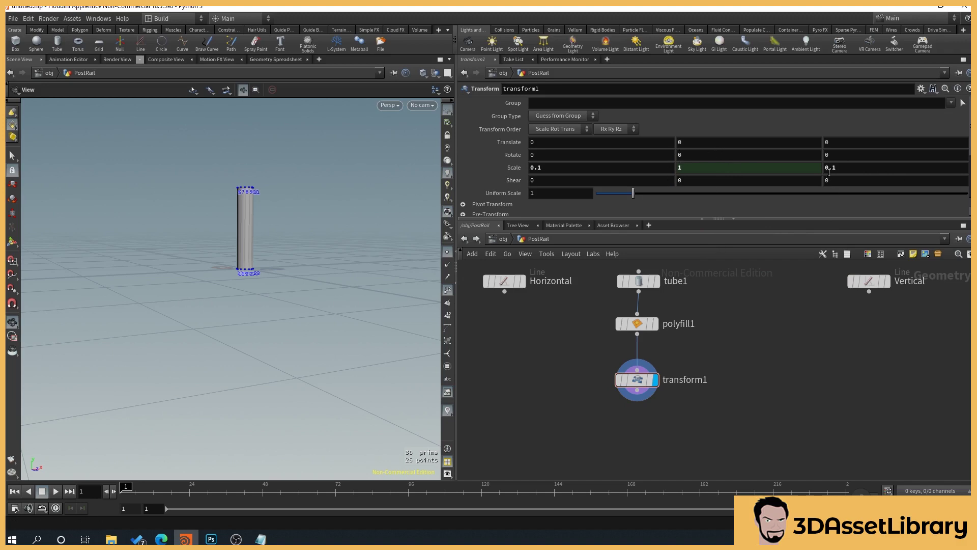
- Test the height link by stretching the Vertical line's length to about 1.94, and set it back to 1
{"action": "left_click", "coordinate": [882, 287]}
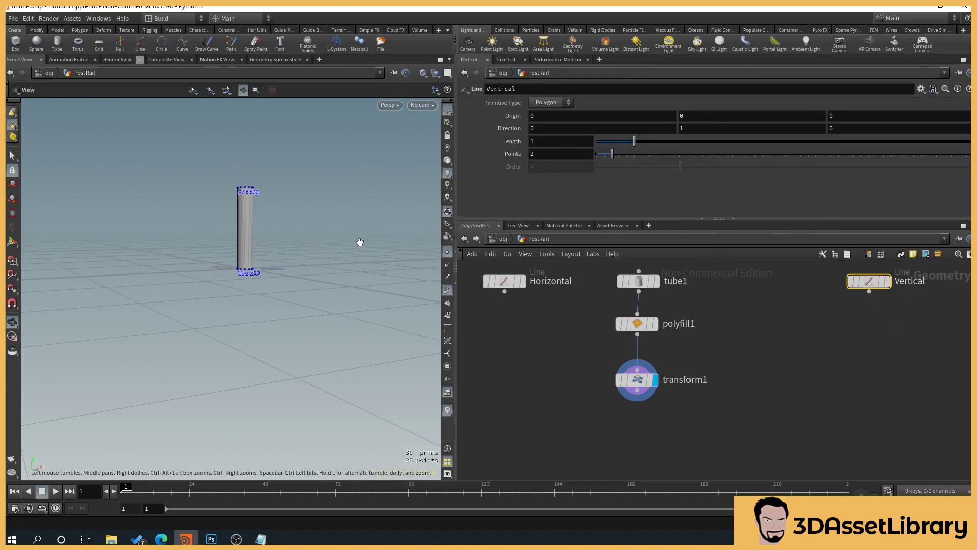
{"action": "middle_click_drag", "start_coordinate": [360, 242], "coordinate": [354, 319]}
{"action": "left_click_drag", "start_coordinate": [634, 139], "coordinate": [670, 129]}
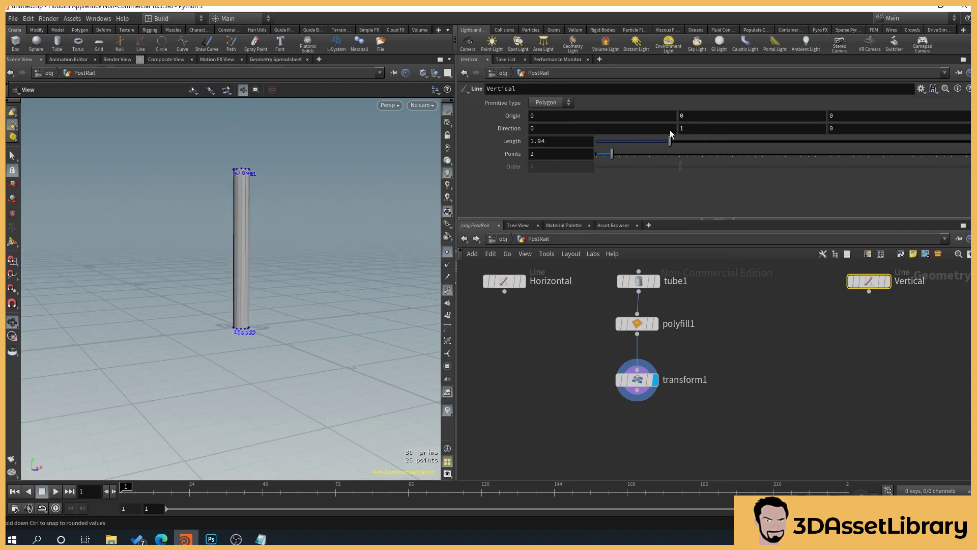
{"action": "left_click", "coordinate": [545, 141]}
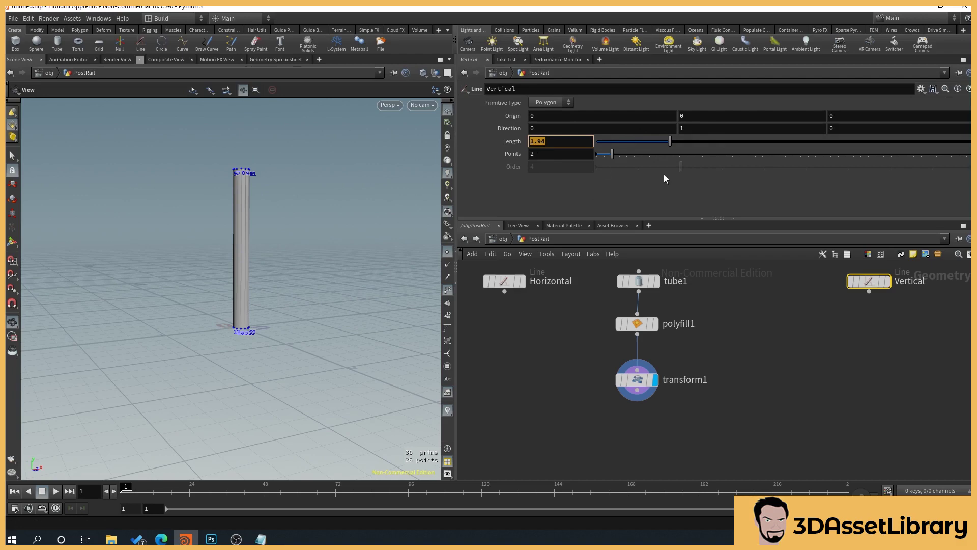
{"action": "type", "text": "1"}
{"action": "key", "text": "Return"}
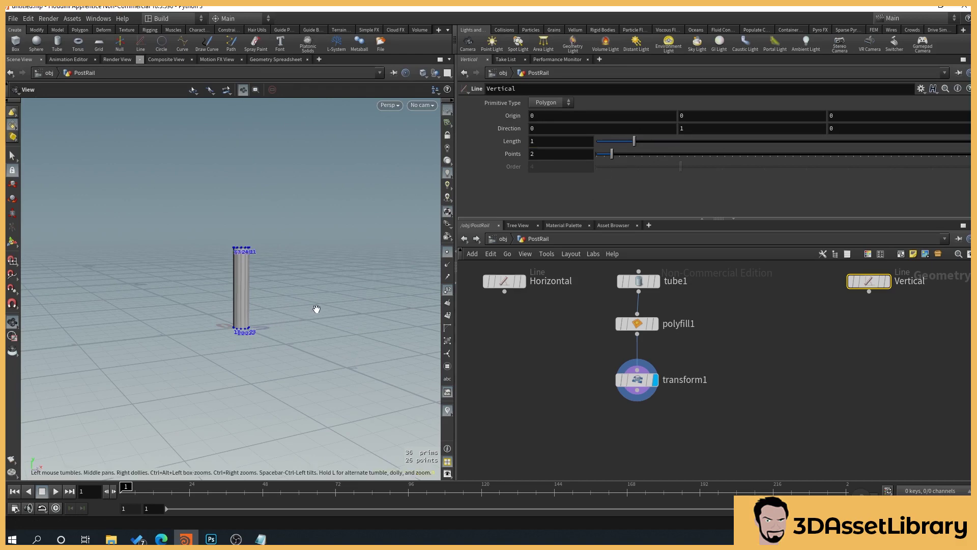
- Move the tube, PolyFill and Transform nodes together closer to the Vertical line node
{"action": "mouse_move", "coordinate": [331, 300]}
{"action": "left_mouse_down"}
{"action": "mouse_move", "coordinate": [319, 301]}
{"action": "mouse_move", "coordinate": [321, 310]}
{"action": "left_mouse_up"}
{"action": "middle_click_drag", "start_coordinate": [321, 309], "coordinate": [313, 328]}
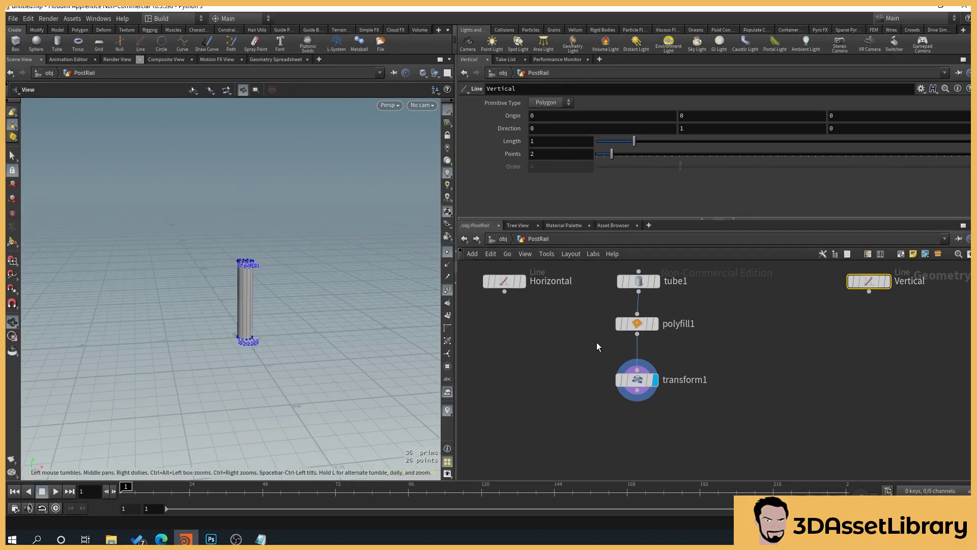
{"action": "scroll", "coordinate": [519, 355], "scroll_direction": "down", "scroll_amount": 2}
{"action": "left_click_drag", "start_coordinate": [321, 331], "coordinate": [340, 333]}
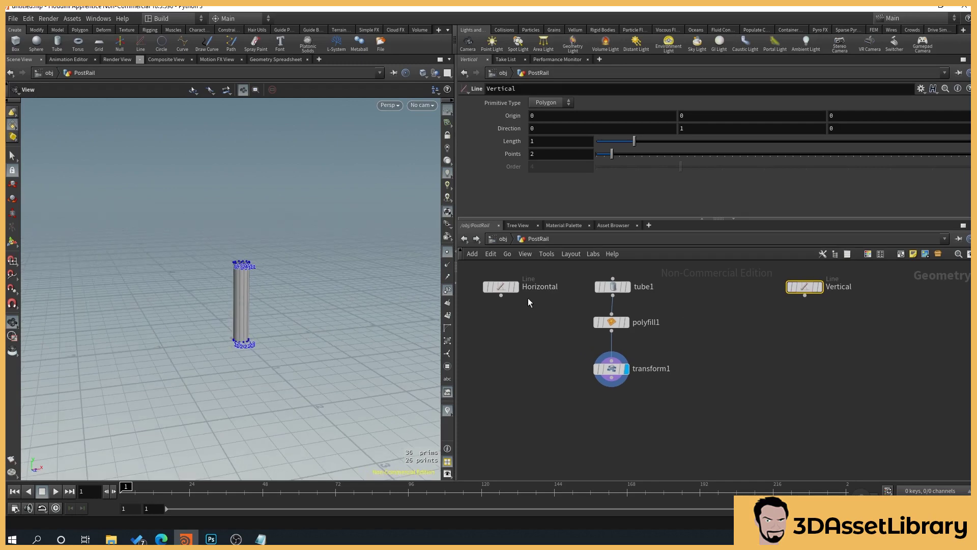
{"action": "middle_click_drag", "start_coordinate": [548, 369], "coordinate": [566, 364]}
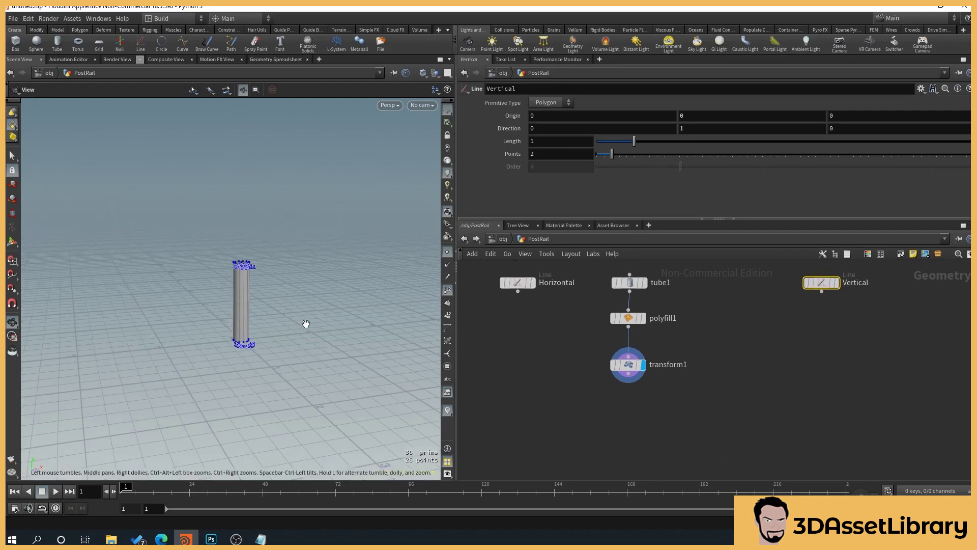
{"action": "left_click_drag", "start_coordinate": [306, 323], "coordinate": [404, 314]}
{"action": "middle_click_drag", "start_coordinate": [491, 363], "coordinate": [533, 374]}
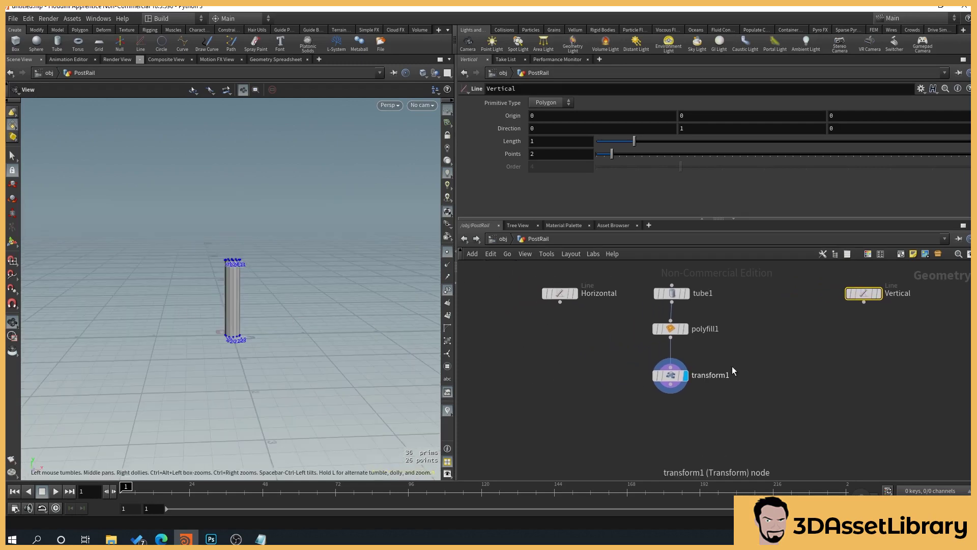
{"action": "middle_click_drag", "start_coordinate": [731, 332], "coordinate": [732, 341]}
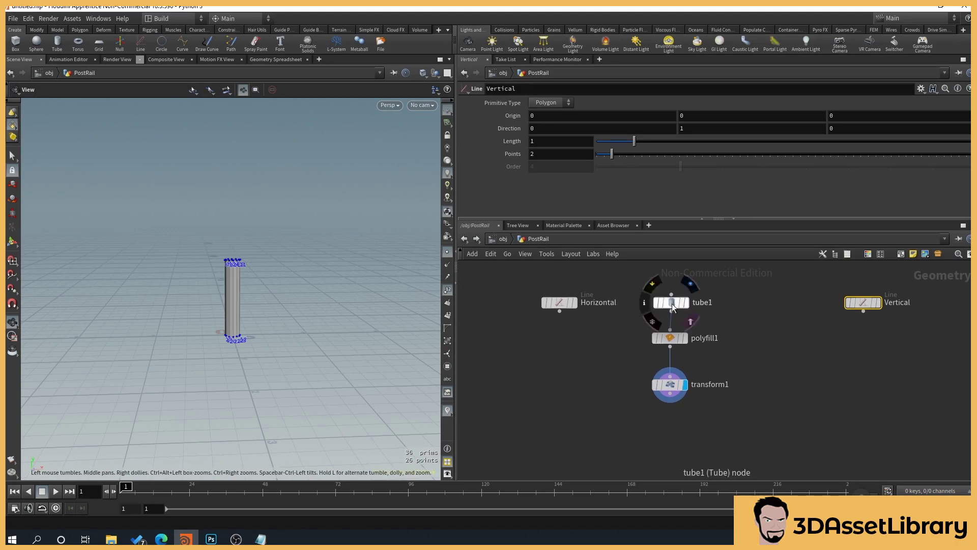
{"action": "left_click_drag", "start_coordinate": [638, 308], "coordinate": [723, 402]}
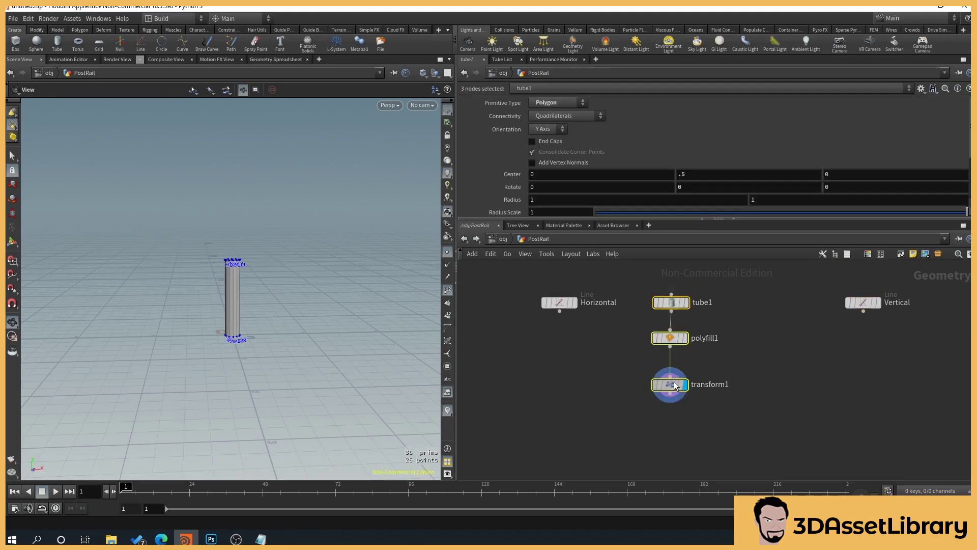
{"action": "left_click_drag", "start_coordinate": [667, 318], "coordinate": [757, 318]}
- Duplicate the tube node, place the copy between the Horizontal line and the original tube, and display it
{"action": "key", "text": "ctrl+c"}
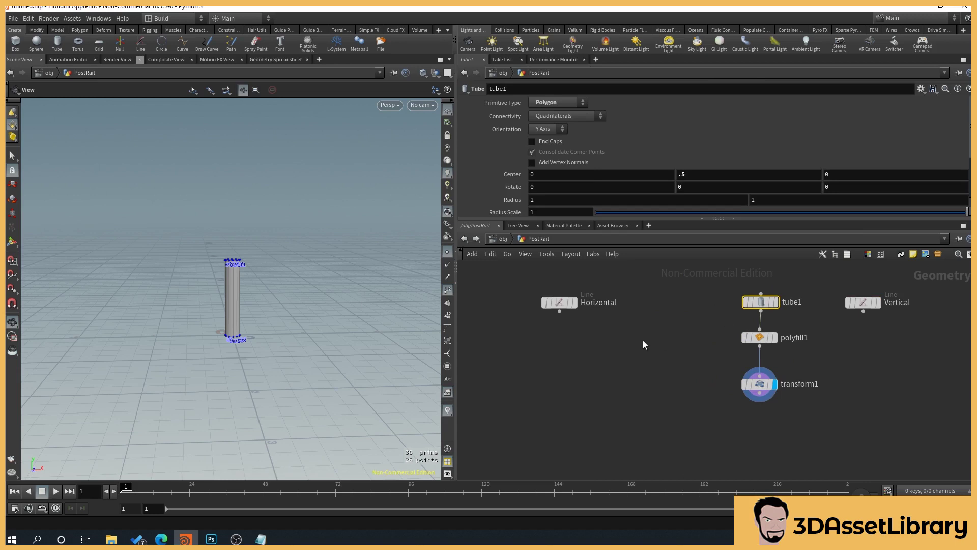
{"action": "key", "text": "ctrl+v"}
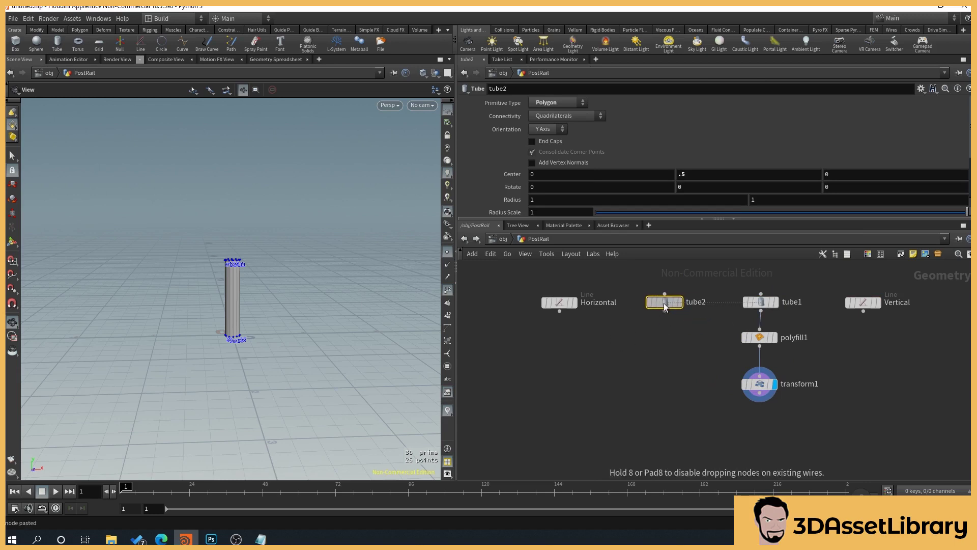
{"action": "left_click", "coordinate": [664, 303]}
{"action": "left_click", "coordinate": [679, 304]}
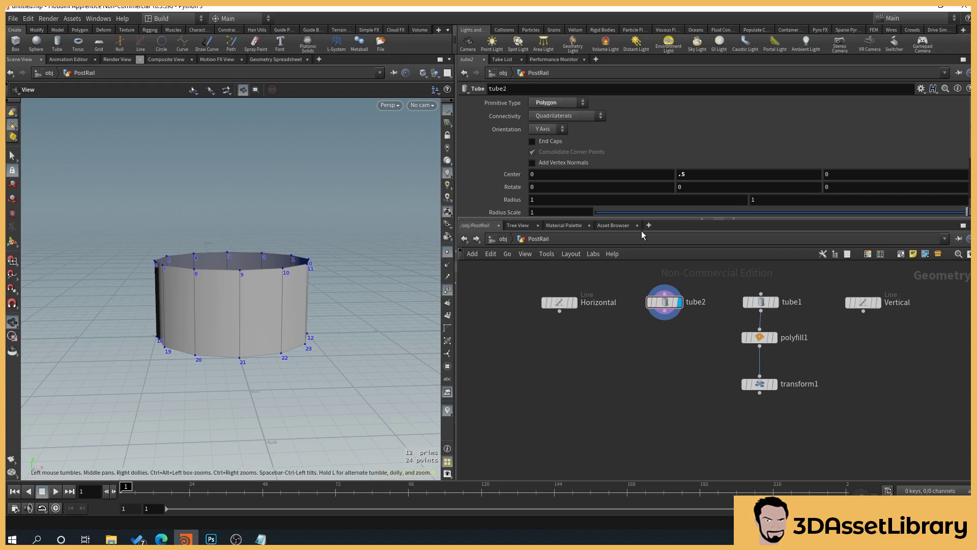
- Set the duplicated tube's Z rotation to 90 so it lies horizontally
{"action": "left_click", "coordinate": [712, 188]}
{"action": "left_click", "coordinate": [851, 184]}
{"action": "type", "text": "90"}
{"action": "key", "text": "Return"}
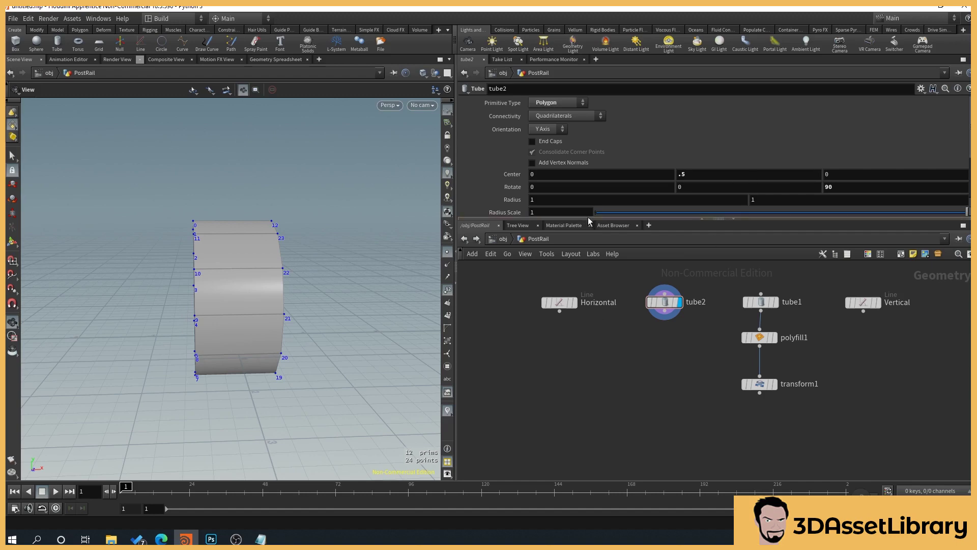
- Add a Transform node below the duplicated tube, wire it to the tube's output and display it
{"action": "key", "text": "Tab"}
{"action": "type", "text": "trans"}
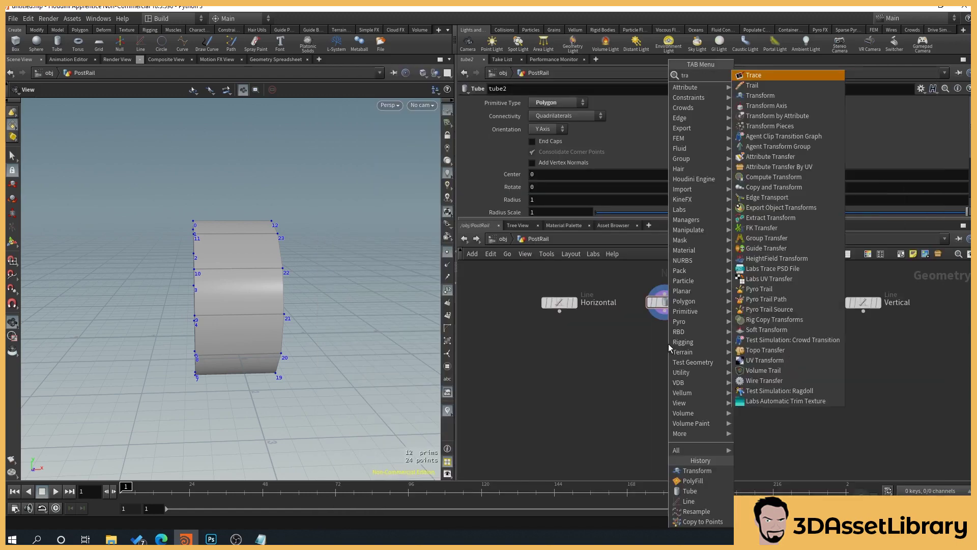
{"action": "key", "text": "Return"}
{"action": "left_click", "coordinate": [672, 348]}
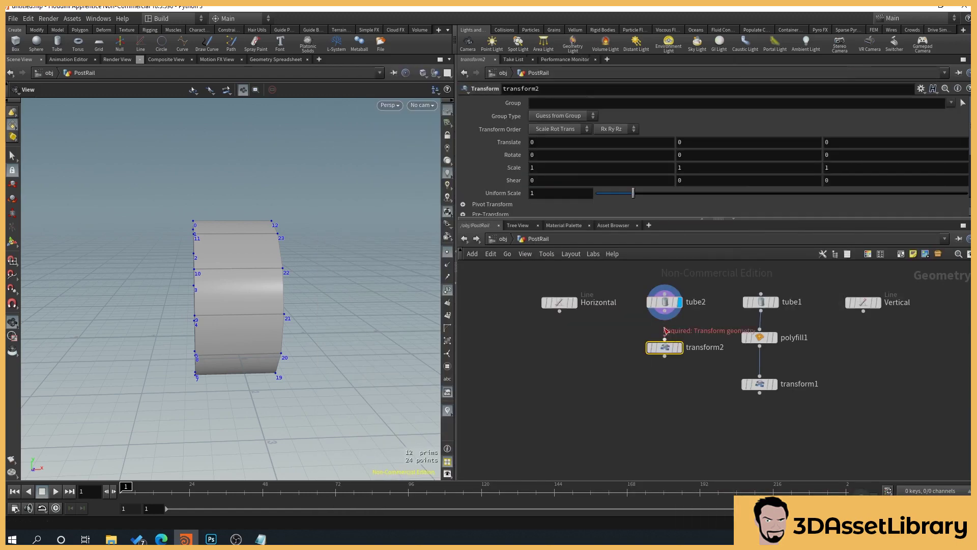
{"action": "left_click", "coordinate": [681, 350]}
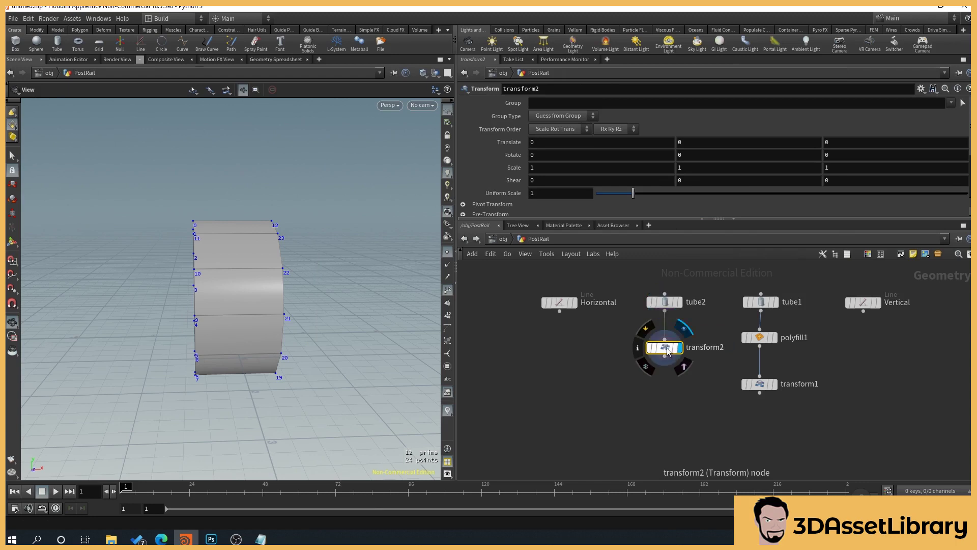
- Try an X scale of 0.07 on the rail's Transform node, and set it back to 1
{"action": "left_click", "coordinate": [536, 170]}
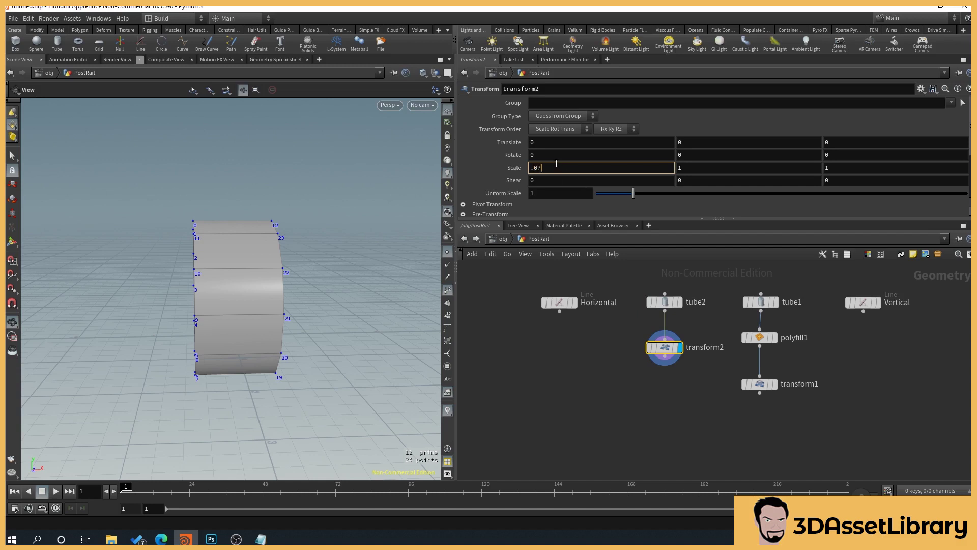
{"action": "key", "text": "Return"}
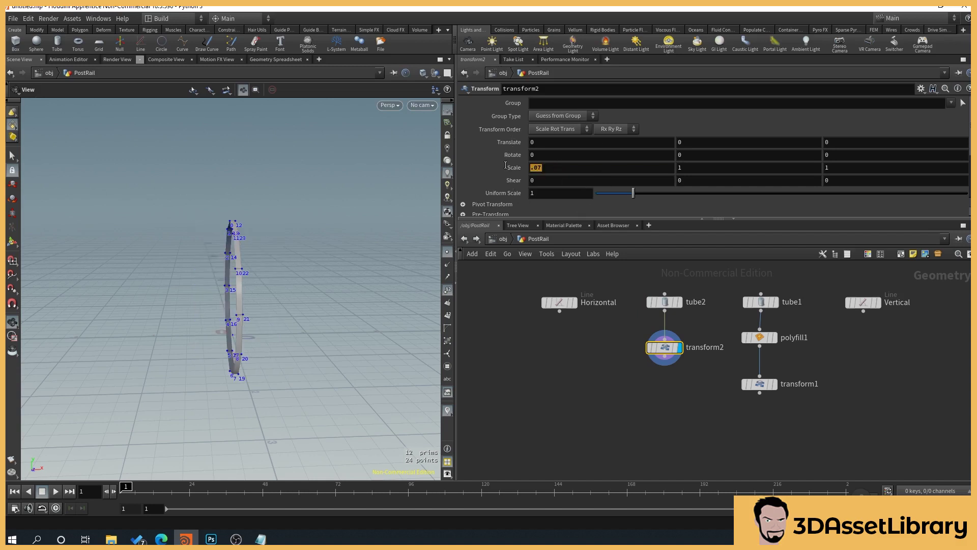
{"action": "double_click", "coordinate": [555, 167]}
{"action": "type", "text": "1"}
{"action": "key", "text": "Return"}
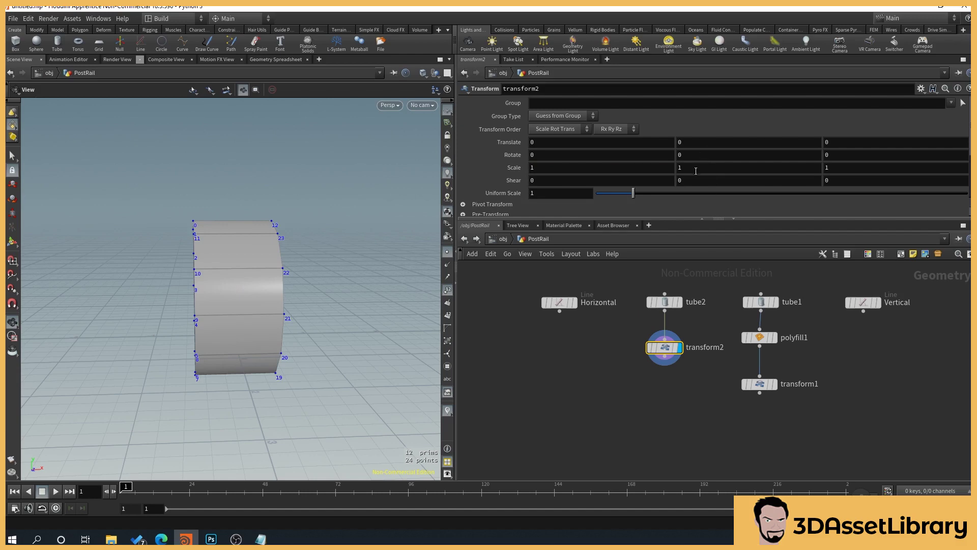
- Set the rail Transform node's Y and Z scale to 0.07 to slim the tube into a rail
{"action": "double_click", "coordinate": [696, 168]}
{"action": "type", "text": ".07"}
{"action": "double_click", "coordinate": [847, 167]}
{"action": "type", "text": ".07"}
{"action": "key", "text": "Return"}
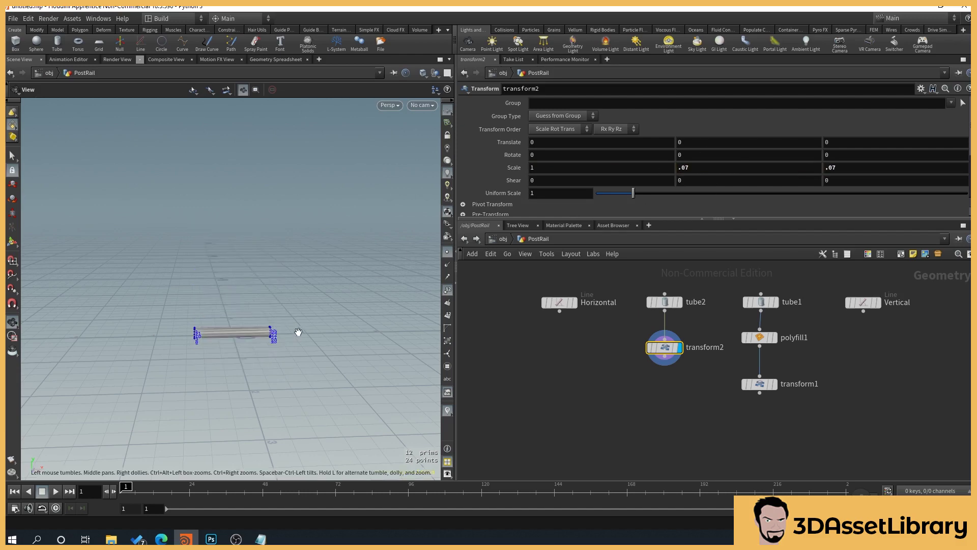
- Set the rail tube's Y center to 0
{"action": "scroll", "coordinate": [308, 327], "scroll_direction": "up", "scroll_amount": 2}
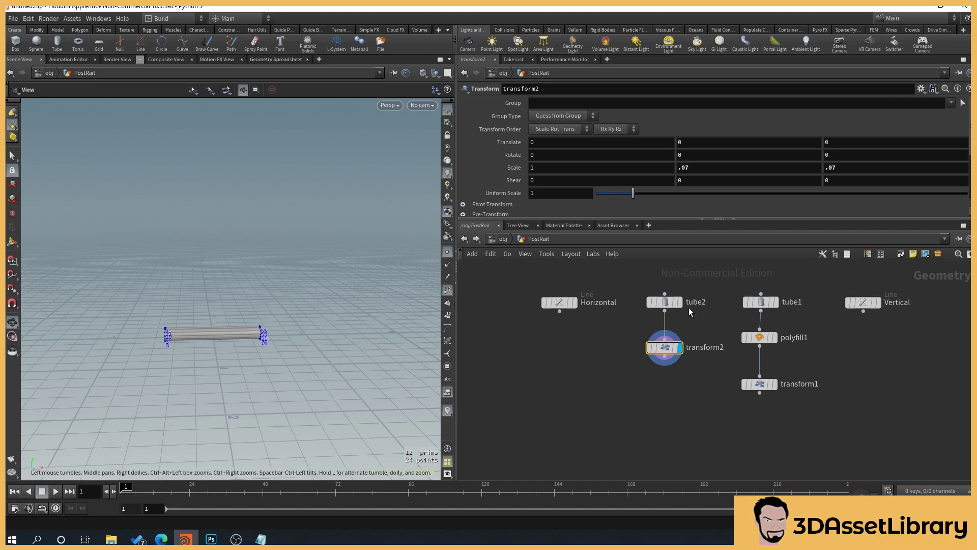
{"action": "left_click", "coordinate": [665, 304]}
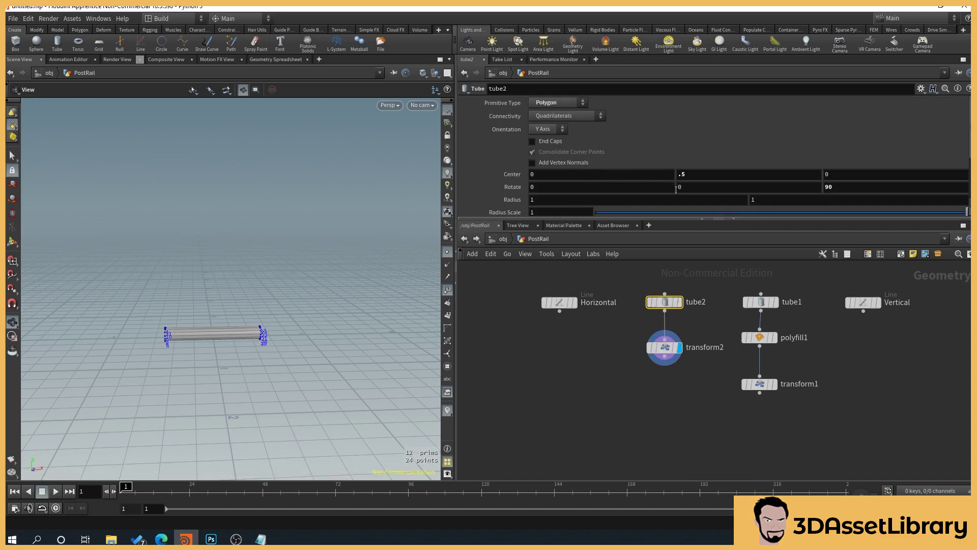
{"action": "left_click", "coordinate": [709, 179]}
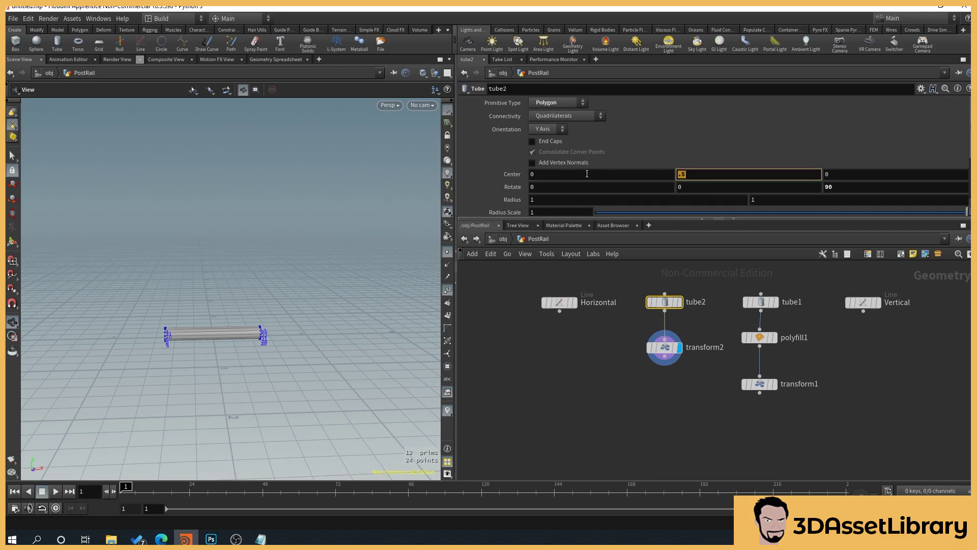
{"action": "type", "text": "0"}
{"action": "key", "text": "Return"}
{"action": "type", "text": ".5"}
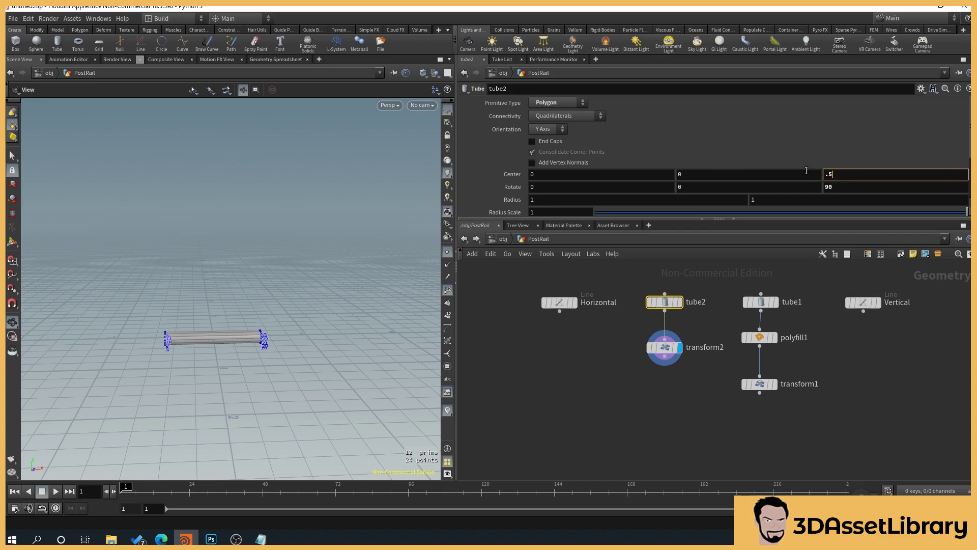
{"action": "key", "text": "BackSpace"}
{"action": "key", "text": "BackSpace"}
{"action": "type", "text": "0"}
{"action": "key", "text": "Return"}
- Set the rail tube's X center to 0.5 so the rail starts at the origin
{"action": "left_click", "coordinate": [595, 177]}
{"action": "type", "text": ".5"}
{"action": "key", "text": "Return"}
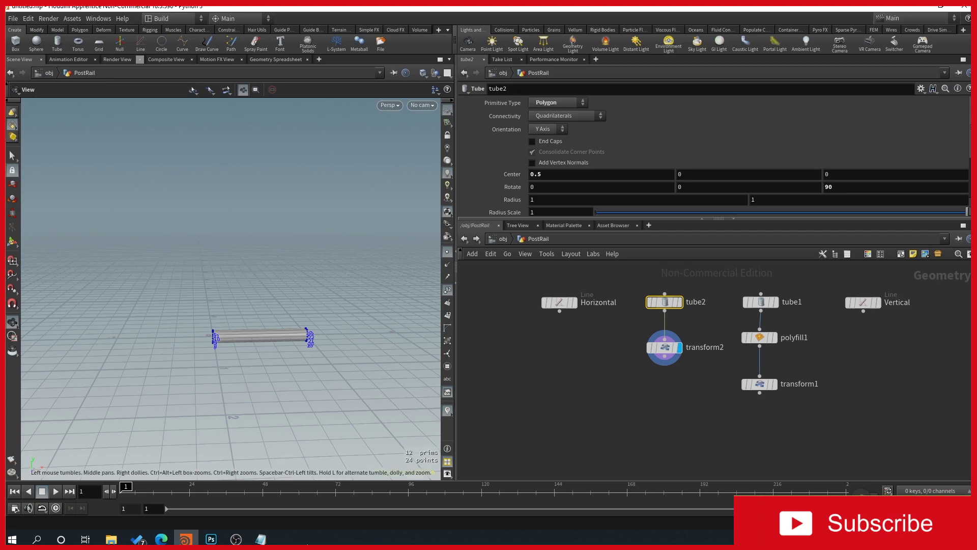
{"action": "left_click_drag", "start_coordinate": [168, 341], "coordinate": [264, 338]}
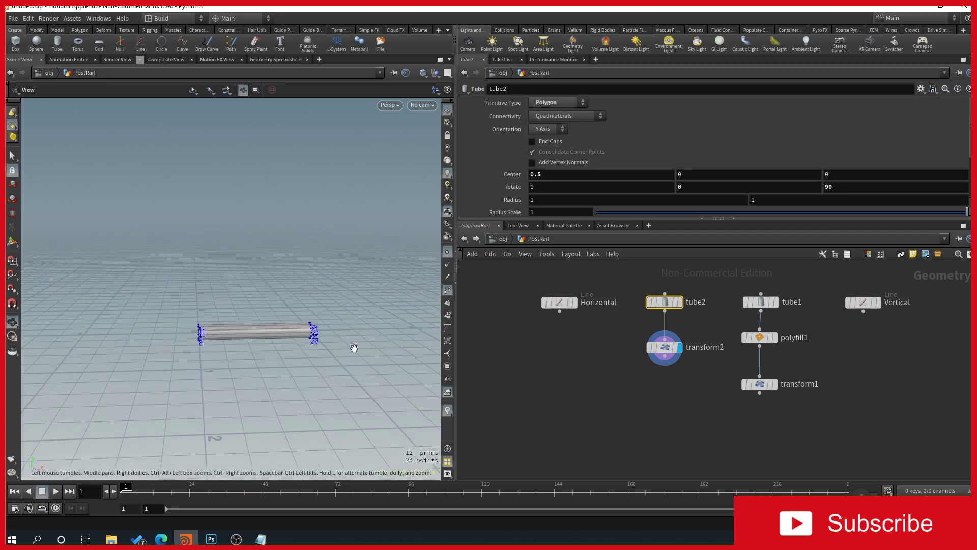
- Link the rail Transform node's X scale to the Horizontal line's length with a relative channel reference
{"action": "left_click", "coordinate": [657, 350]}
{"action": "left_click_drag", "start_coordinate": [254, 339], "coordinate": [166, 344]}
{"action": "left_click_drag", "start_coordinate": [251, 373], "coordinate": [297, 406]}
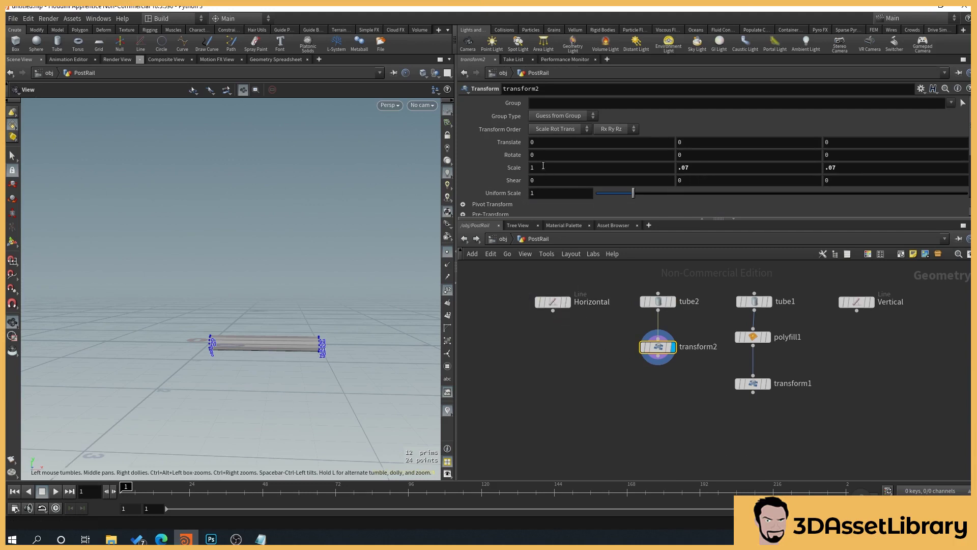
{"action": "middle_click_drag", "start_coordinate": [310, 355], "coordinate": [270, 353]}
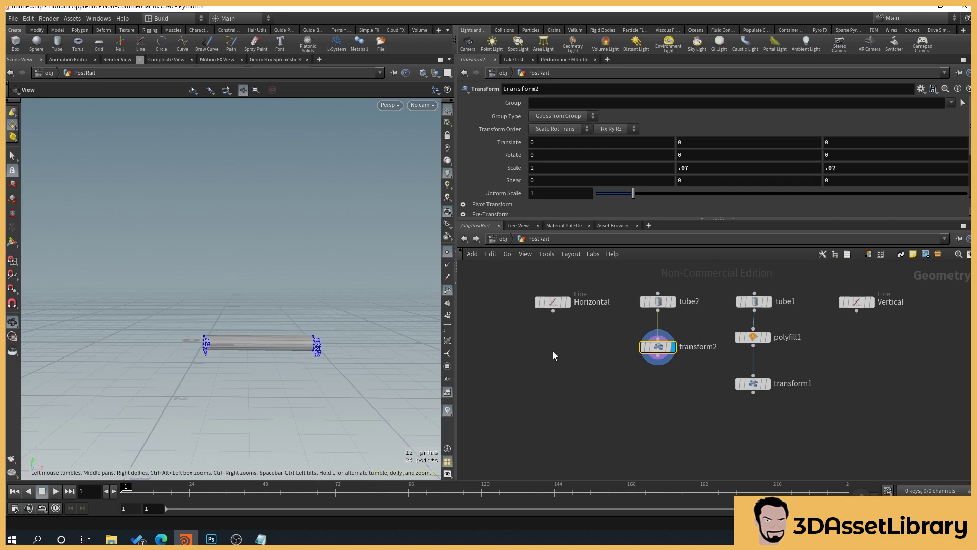
{"action": "left_click", "coordinate": [552, 302]}
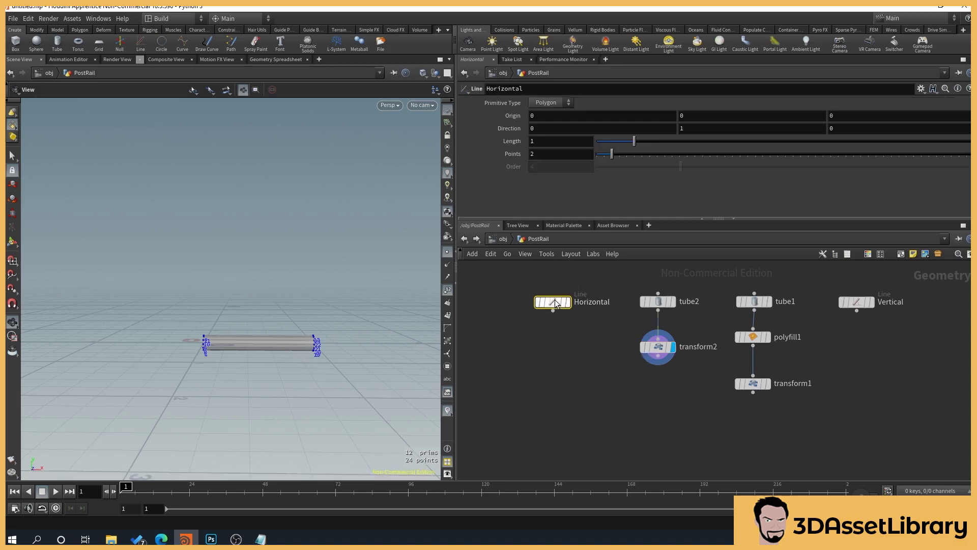
{"action": "right_click", "coordinate": [508, 141]}
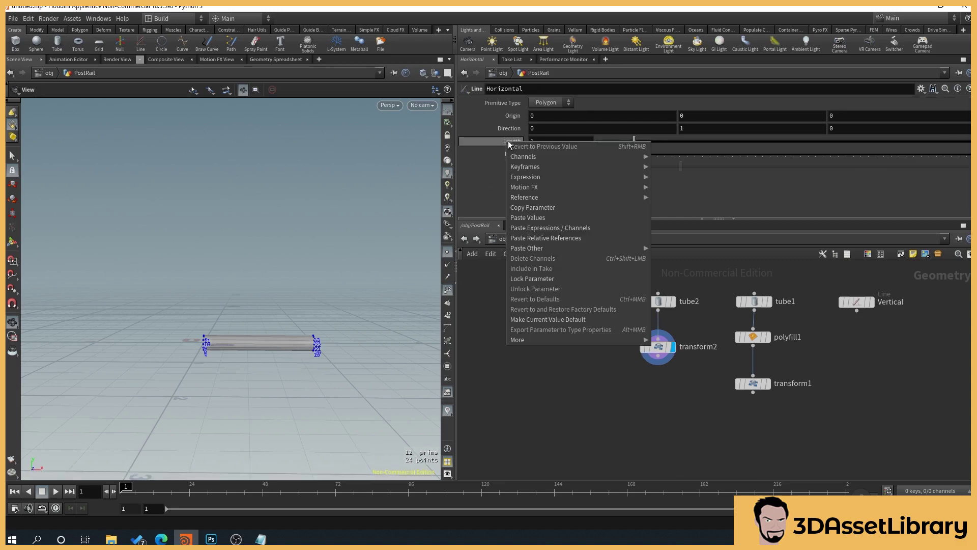
{"action": "left_click", "coordinate": [545, 207]}
{"action": "left_click", "coordinate": [658, 347]}
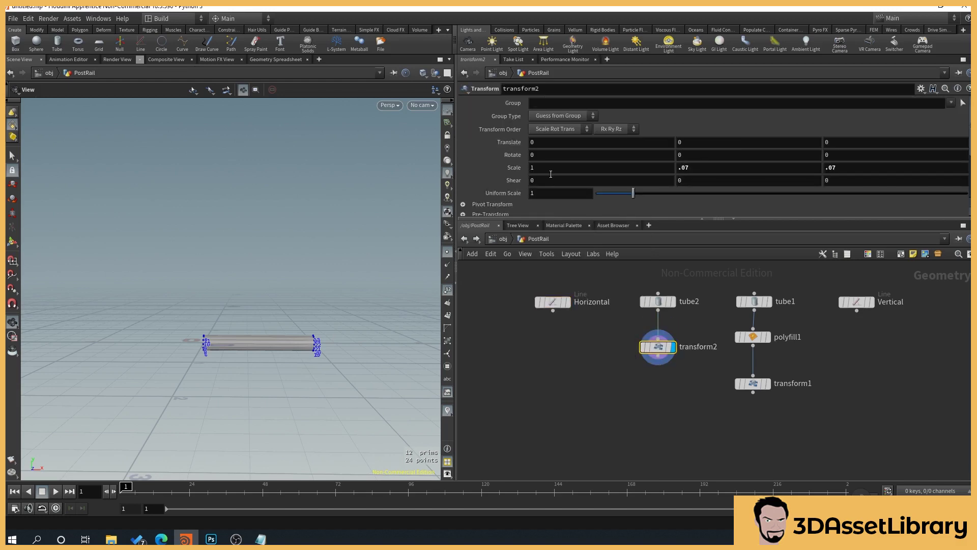
{"action": "left_click", "coordinate": [549, 168]}
{"action": "right_click", "coordinate": [550, 166]}
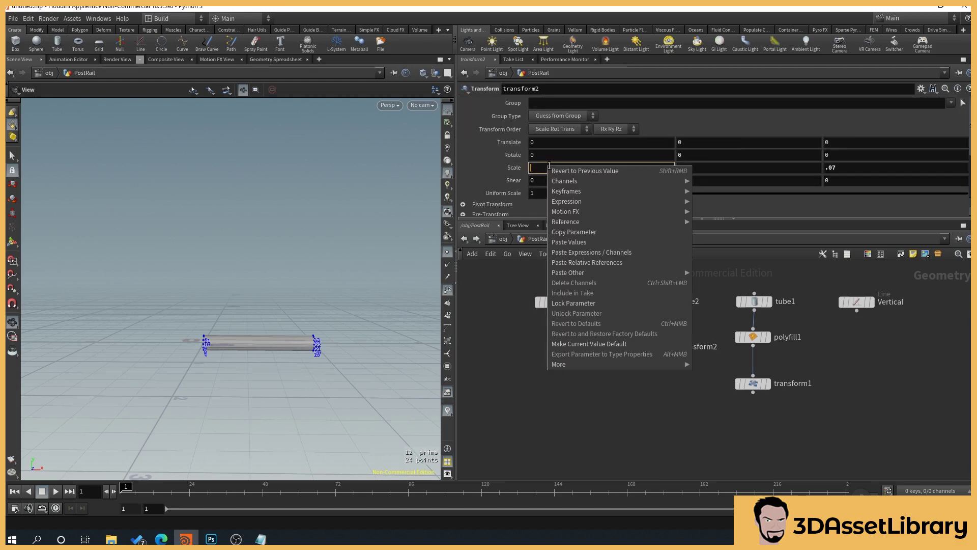
{"action": "left_click", "coordinate": [596, 253]}
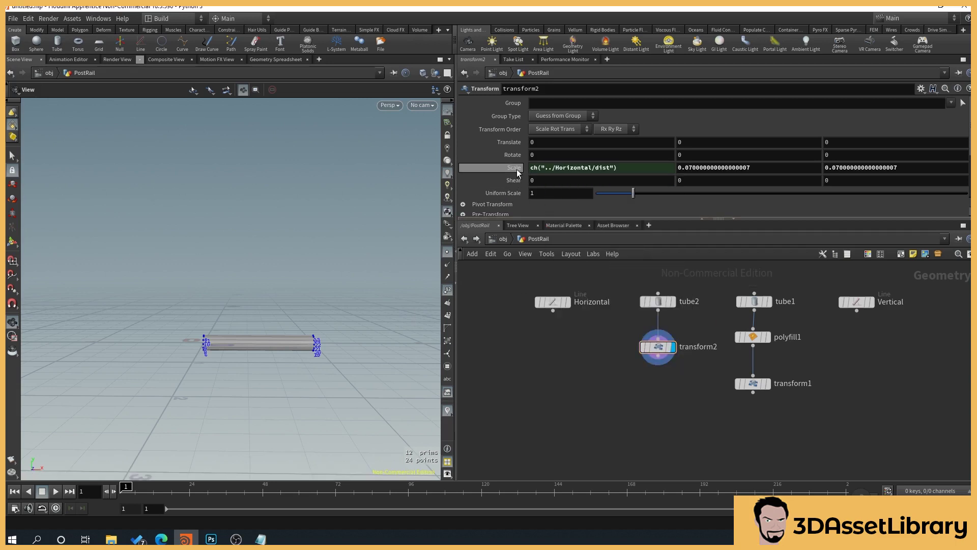
- Try a Horizontal line length of 1.68 to test the rail link, and undo the change
{"action": "left_click", "coordinate": [549, 304]}
{"action": "left_click_drag", "start_coordinate": [634, 142], "coordinate": [660, 142]}
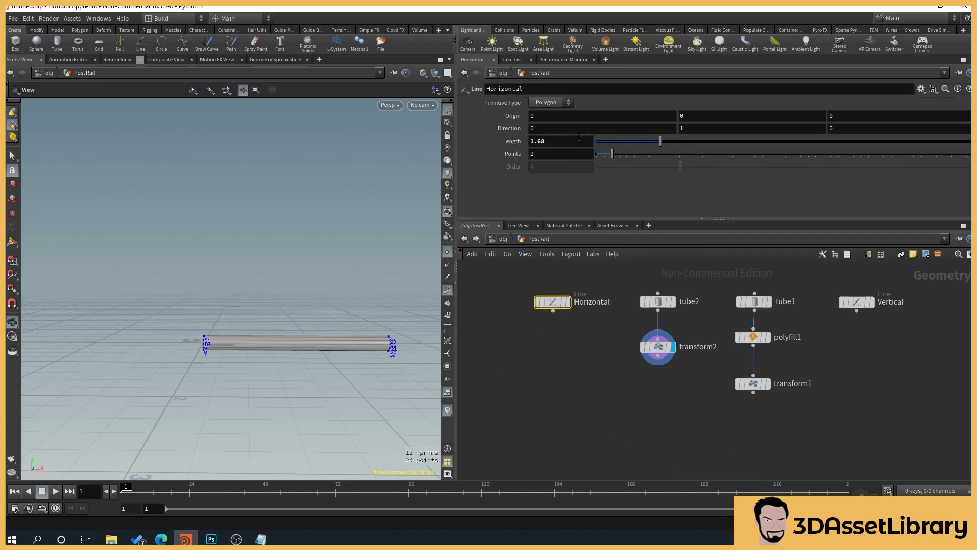
{"action": "key", "text": "ctrl+z"}
{"action": "left_click_drag", "start_coordinate": [247, 275], "coordinate": [257, 230]}
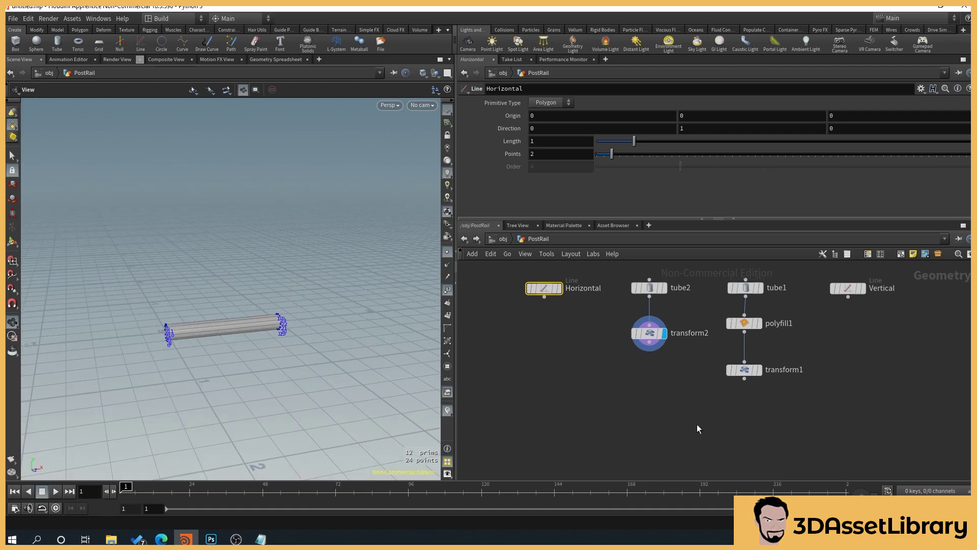
- Add a Merge node and connect transform1 and transform2 to it
{"action": "key", "text": "Tab"}
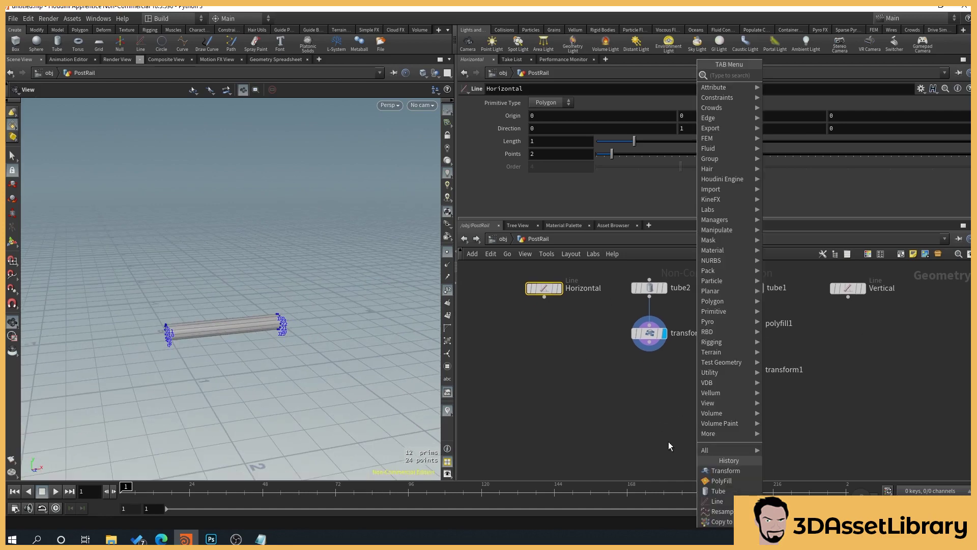
{"action": "key", "text": "Escape"}
{"action": "key", "text": "Tab"}
{"action": "type", "text": "mer"}
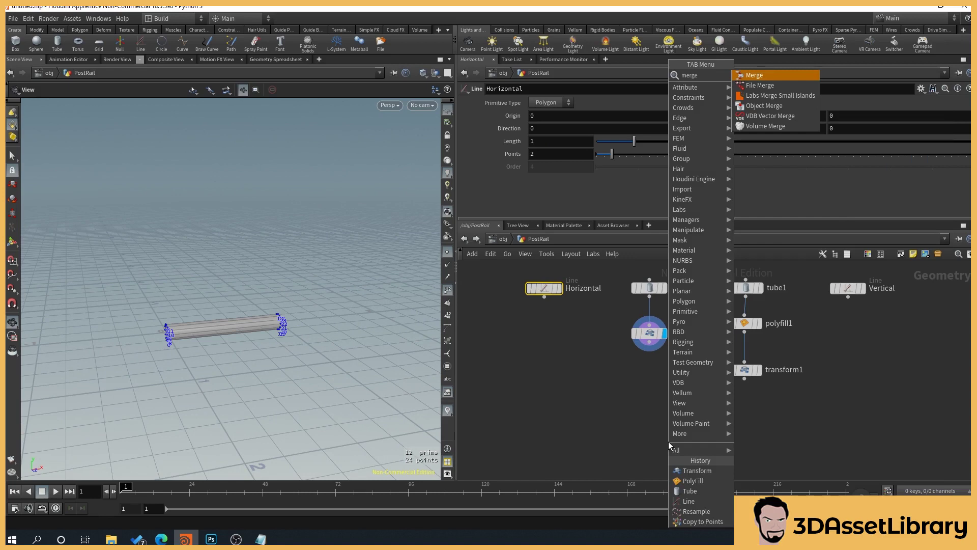
{"action": "key", "text": "Return"}
{"action": "left_click", "coordinate": [693, 441]}
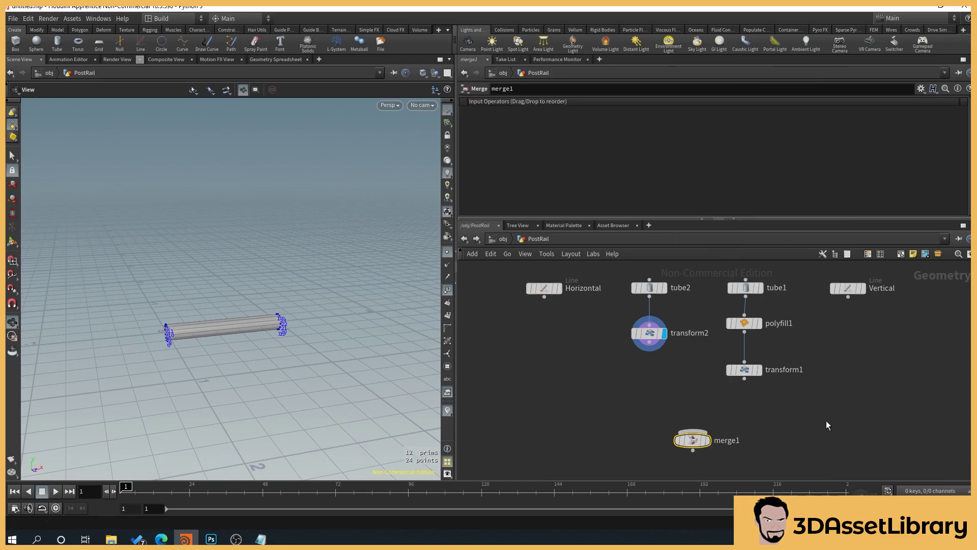
{"action": "left_click_drag", "start_coordinate": [746, 380], "coordinate": [693, 432]}
{"action": "left_click_drag", "start_coordinate": [650, 350], "coordinate": [693, 432]}
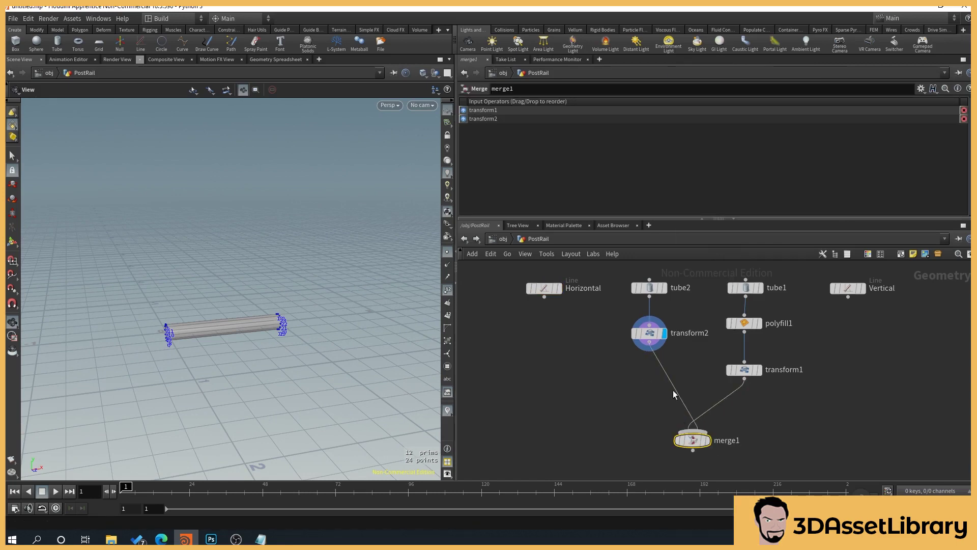
- Place the Vertical line node beneath the Horizontal node and display the merged post and rail
{"action": "middle_click_drag", "start_coordinate": [578, 293], "coordinate": [573, 294]}
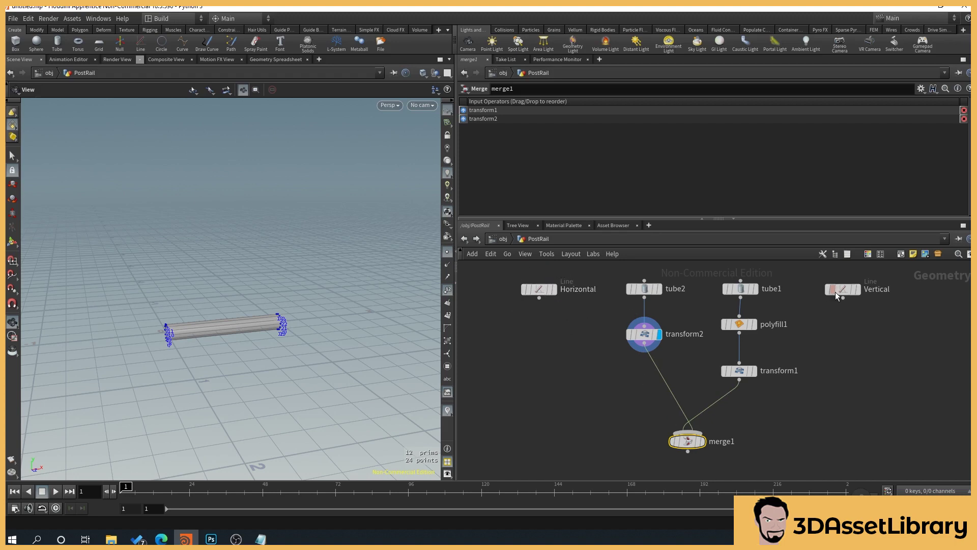
{"action": "left_click_drag", "start_coordinate": [845, 295], "coordinate": [540, 323]}
{"action": "middle_click_drag", "start_coordinate": [587, 400], "coordinate": [567, 398]}
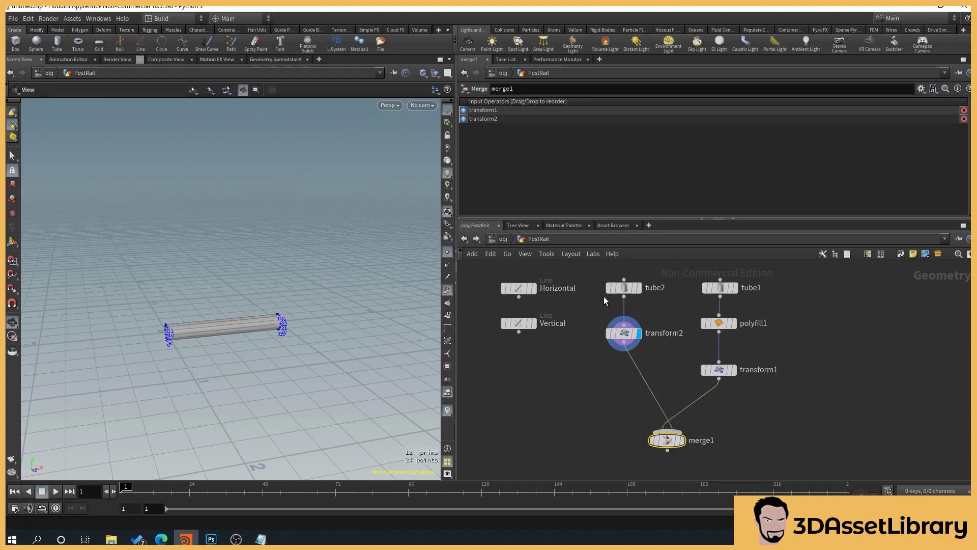
{"action": "left_click", "coordinate": [682, 442]}
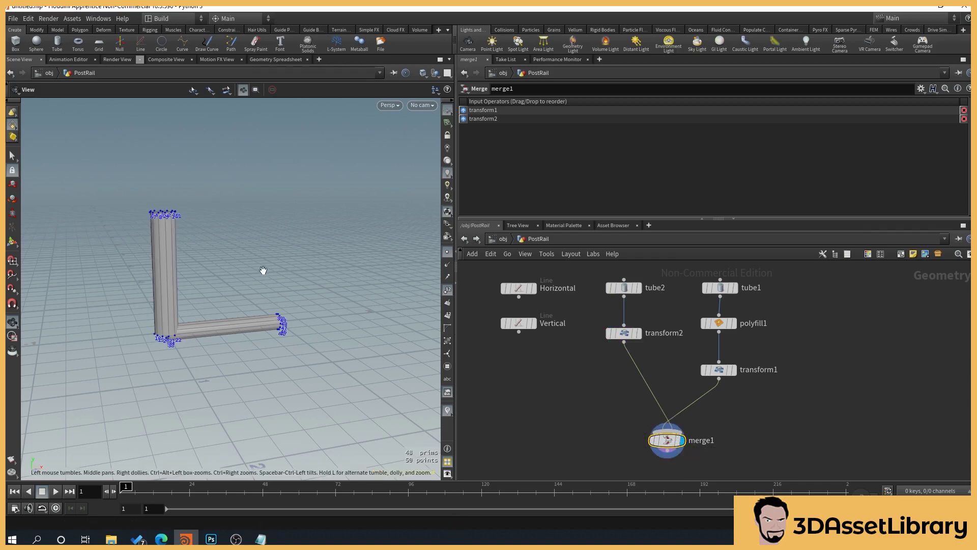
{"action": "left_click_drag", "start_coordinate": [286, 220], "coordinate": [397, 341]}
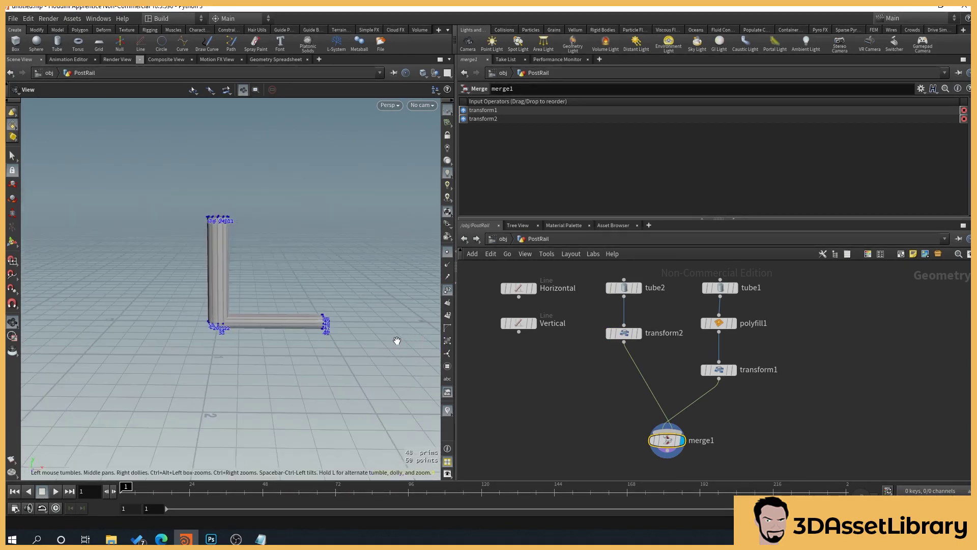
- Try a Horizontal line length of 2.1 on the merged post and rail, and set it back to 1
{"action": "mouse_move", "coordinate": [528, 327]}
{"action": "left_click", "coordinate": [517, 325]}
{"action": "left_click", "coordinate": [509, 292]}
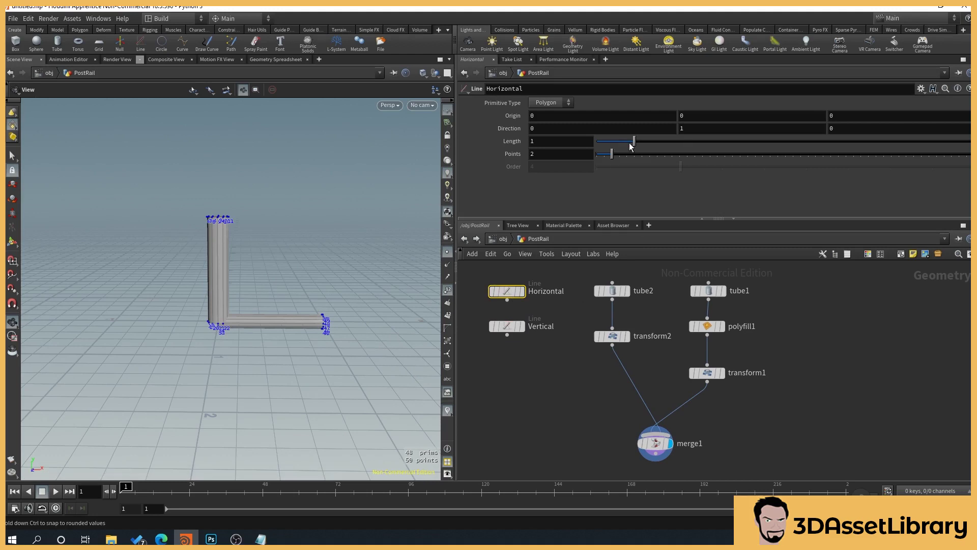
{"action": "left_click_drag", "start_coordinate": [635, 142], "coordinate": [676, 142]}
{"action": "middle_click_drag", "start_coordinate": [240, 343], "coordinate": [190, 320]}
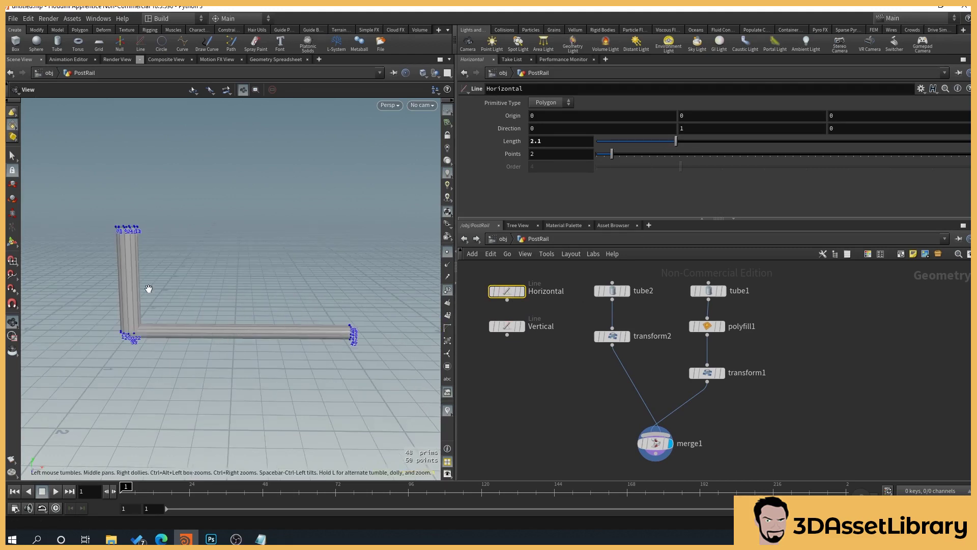
{"action": "left_click_drag", "start_coordinate": [542, 143], "coordinate": [483, 138]}
{"action": "type", "text": "1"}
{"action": "key", "text": "Return"}
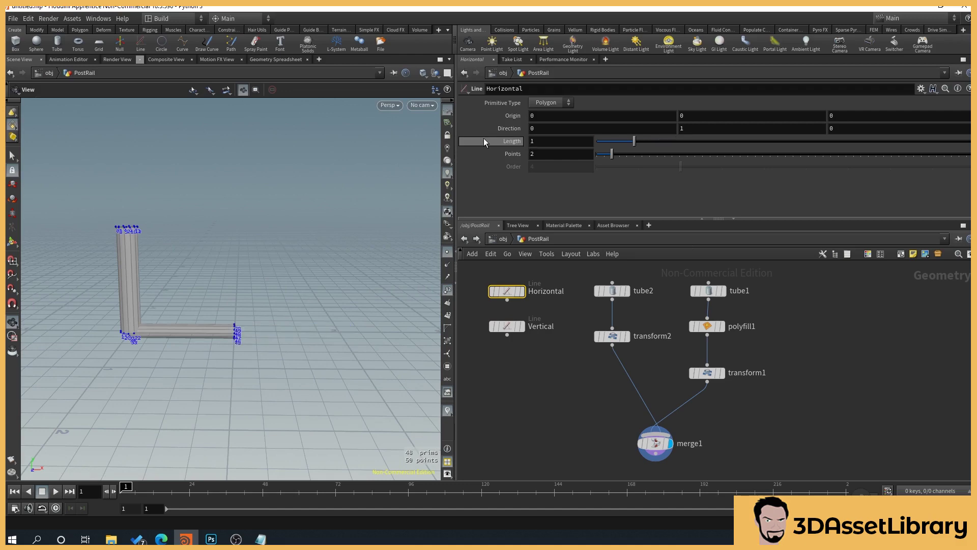
- Move the Vertical line node to the far side of the tube branches and swap the order of the tube1 and tube2 branches
{"action": "left_click_drag", "start_coordinate": [324, 292], "coordinate": [320, 302]}
{"action": "middle_click_drag", "start_coordinate": [320, 302], "coordinate": [343, 283]}
{"action": "scroll", "coordinate": [520, 340], "scroll_direction": "down", "scroll_amount": 2}
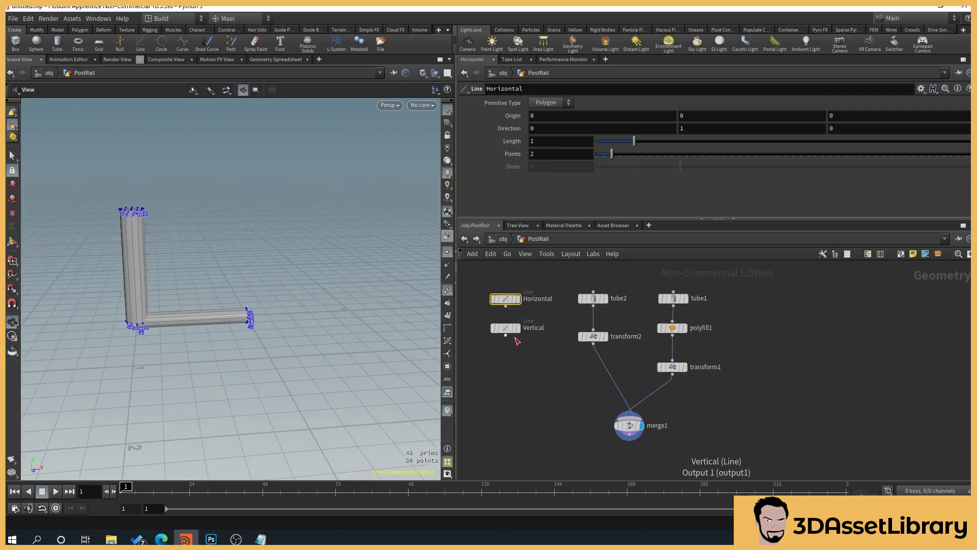
{"action": "left_click_drag", "start_coordinate": [523, 334], "coordinate": [808, 299]}
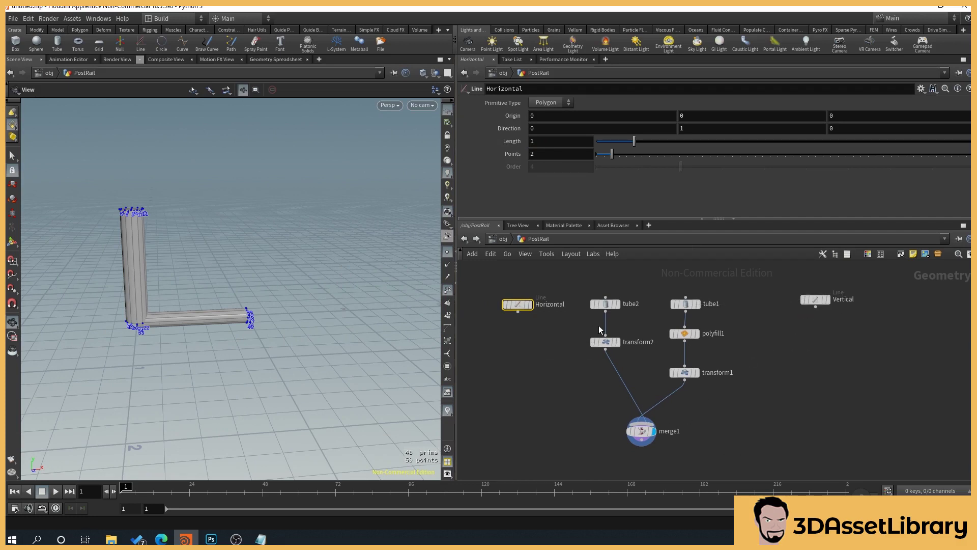
{"action": "middle_click_drag", "start_coordinate": [580, 348], "coordinate": [596, 341]}
{"action": "middle_click_drag", "start_coordinate": [760, 405], "coordinate": [759, 416]}
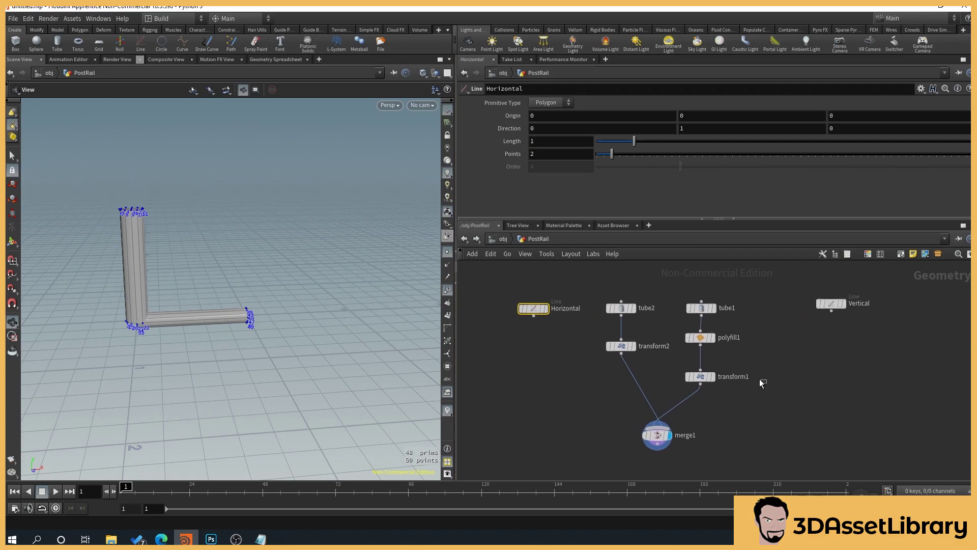
{"action": "left_click_drag", "start_coordinate": [759, 382], "coordinate": [569, 340]}
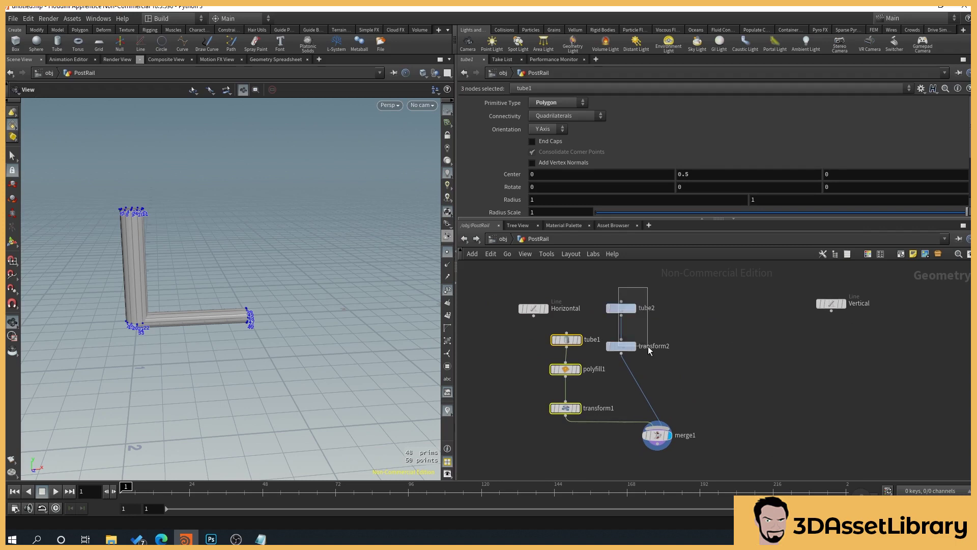
{"action": "left_click_drag", "start_coordinate": [648, 346], "coordinate": [649, 349]}
{"action": "left_click_drag", "start_coordinate": [624, 345], "coordinate": [721, 346]}
{"action": "left_click_drag", "start_coordinate": [587, 447], "coordinate": [552, 330]}
{"action": "left_click_drag", "start_coordinate": [573, 338], "coordinate": [653, 297]}
- Try exchanging the positions of the Vertical and Horizontal line nodes around the tube branches, and move them back
{"action": "left_click_drag", "start_coordinate": [835, 303], "coordinate": [557, 355]}
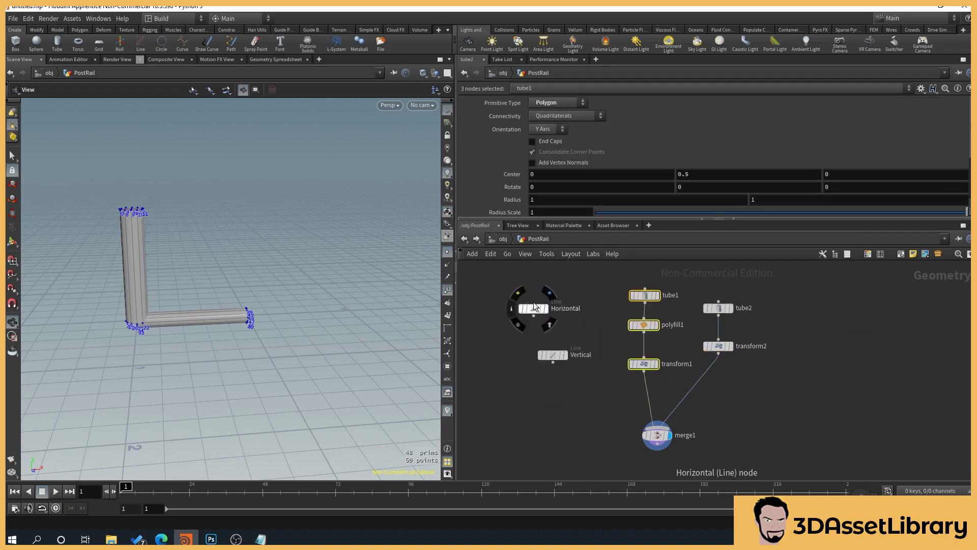
{"action": "left_click_drag", "start_coordinate": [534, 306], "coordinate": [812, 302]}
{"action": "scroll", "coordinate": [811, 301], "scroll_direction": "up", "scroll_amount": 2}
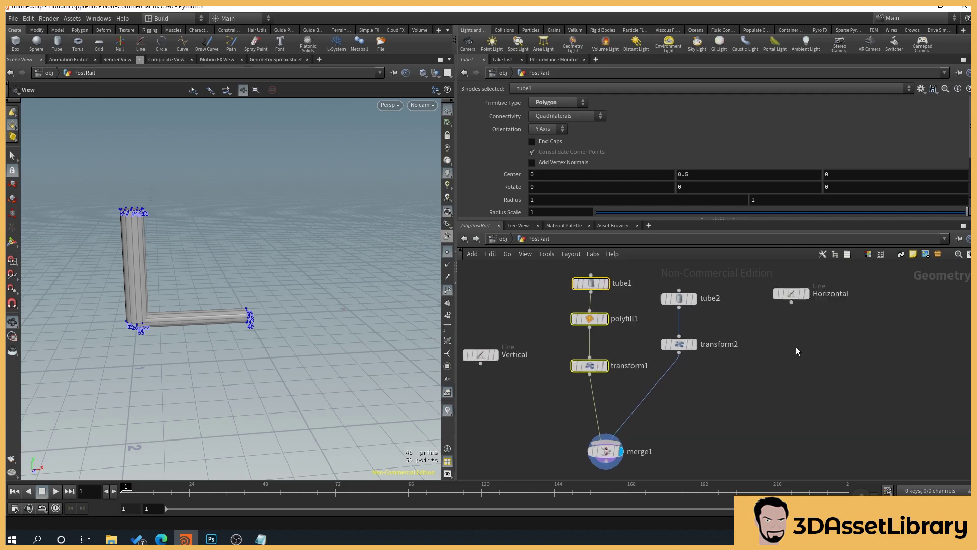
{"action": "left_click", "coordinate": [806, 294]}
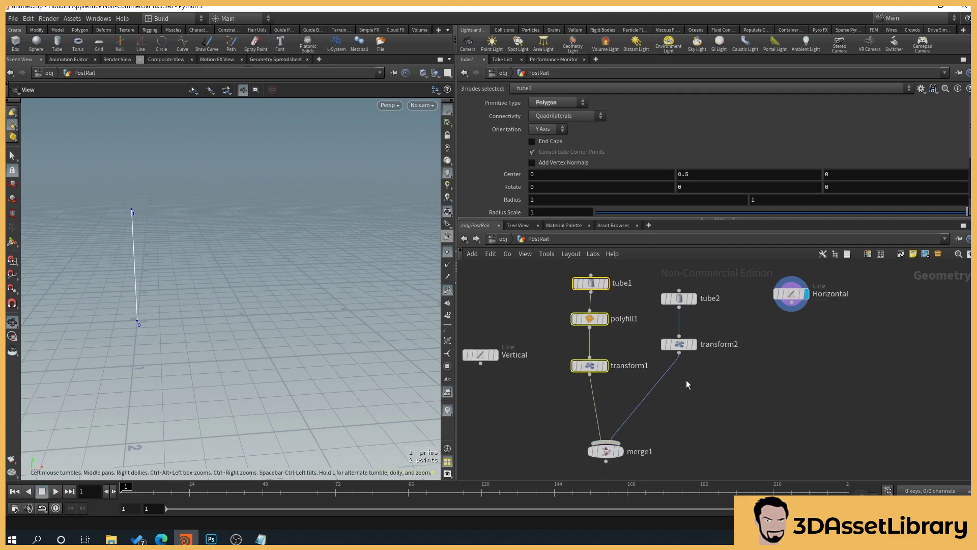
{"action": "left_click_drag", "start_coordinate": [797, 290], "coordinate": [503, 279]}
{"action": "left_click_drag", "start_coordinate": [485, 353], "coordinate": [800, 306]}
- Display the Vertical and Horizontal lines in turn, and align the Horizontal node level with the Vertical node
{"action": "left_click", "coordinate": [799, 299]}
{"action": "left_click", "coordinate": [783, 300]}
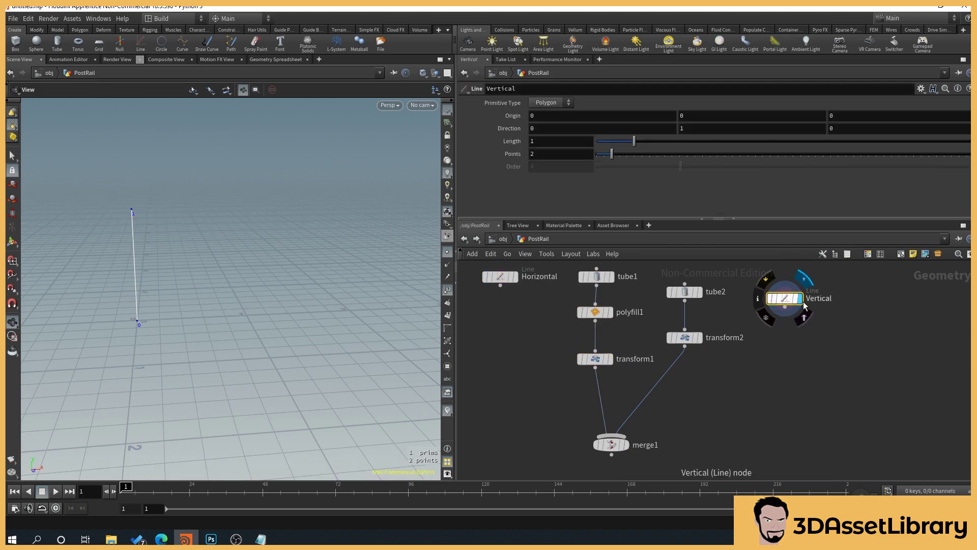
{"action": "middle_click_drag", "start_coordinate": [521, 316], "coordinate": [573, 324]}
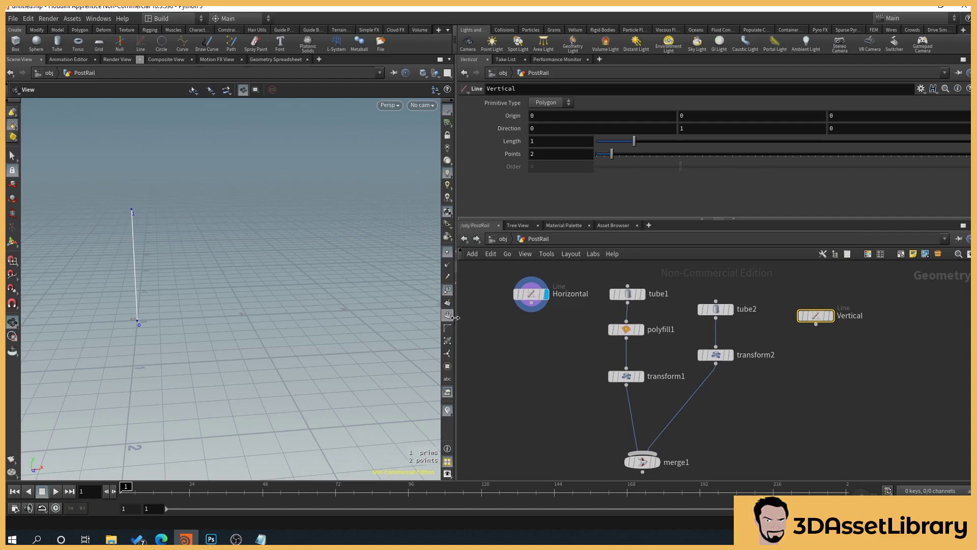
{"action": "left_click_drag", "start_coordinate": [529, 298], "coordinate": [539, 320]}
{"action": "left_click", "coordinate": [541, 324]}
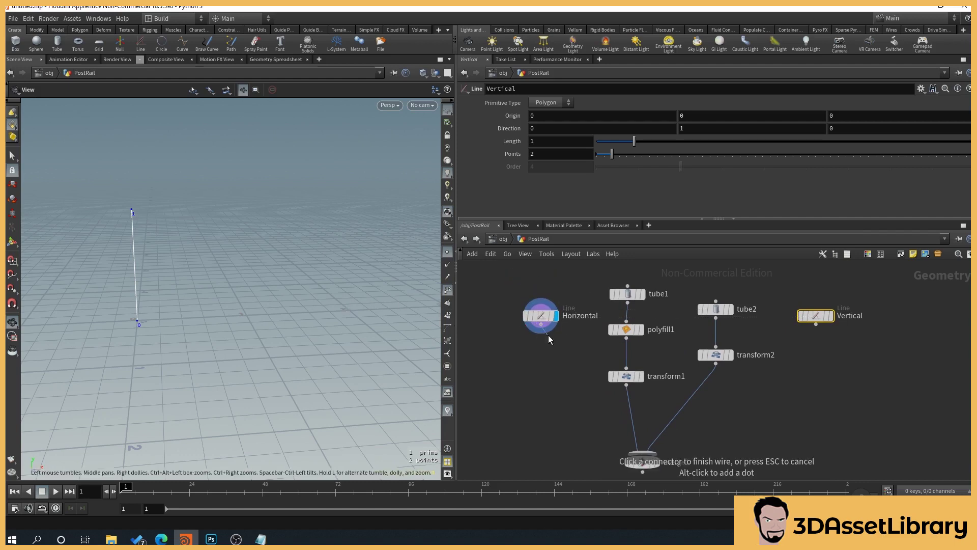
{"action": "key", "text": "Escape"}
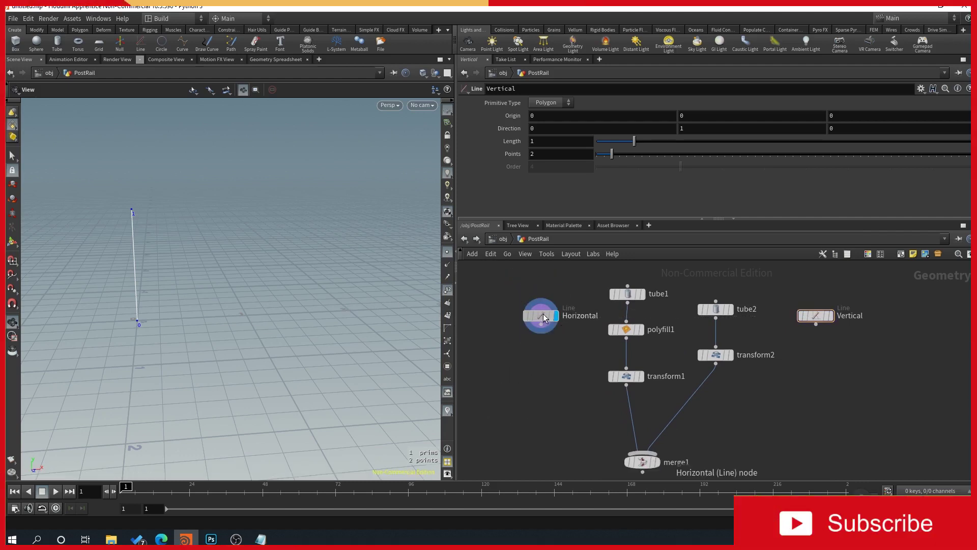
- Display the merged geometry and try a Horizontal line length of 1.21, then restore it to 1
{"action": "left_click", "coordinate": [542, 316]}
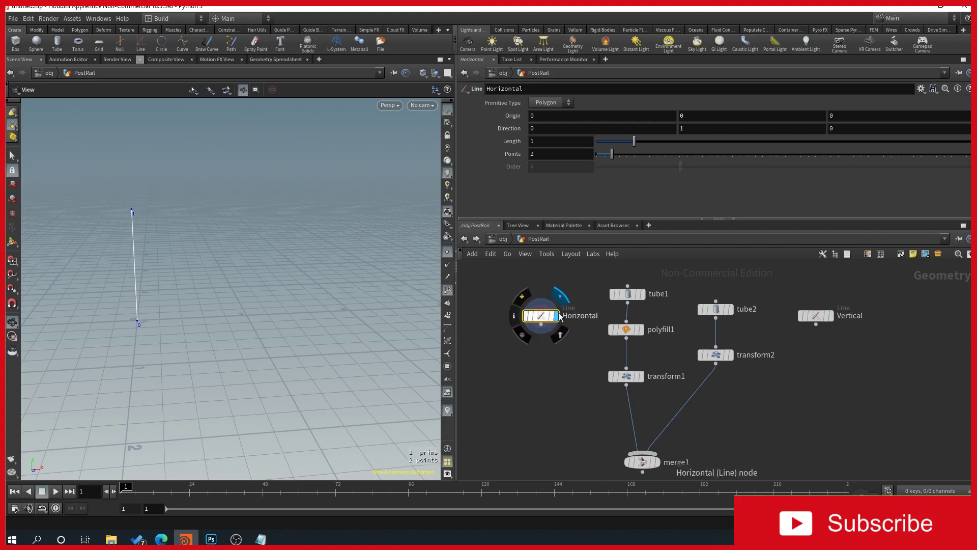
{"action": "left_click", "coordinate": [659, 461]}
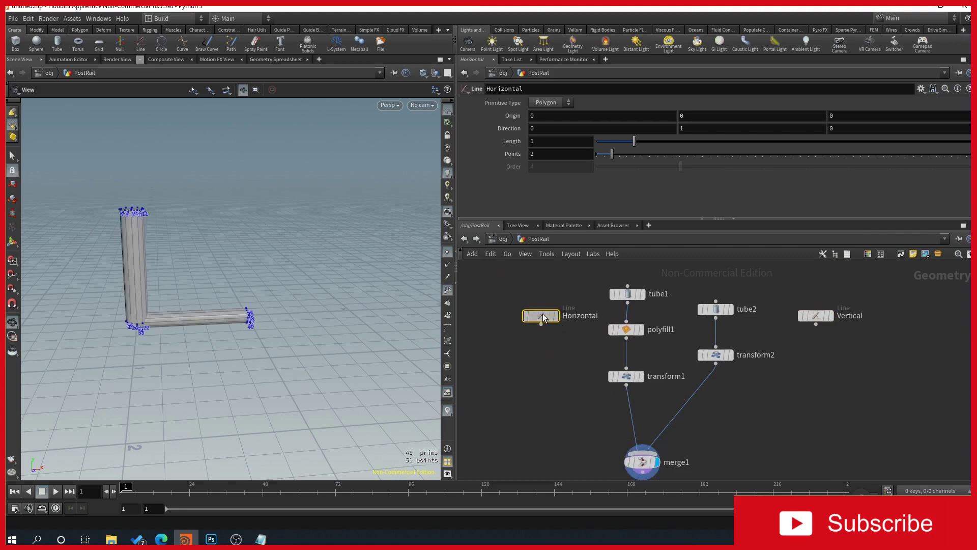
{"action": "mouse_move", "coordinate": [634, 142]}
{"action": "left_mouse_down"}
{"action": "mouse_move", "coordinate": [672, 147]}
{"action": "mouse_move", "coordinate": [641, 147]}
{"action": "left_mouse_up"}
{"action": "left_click_drag", "start_coordinate": [563, 144], "coordinate": [480, 142]}
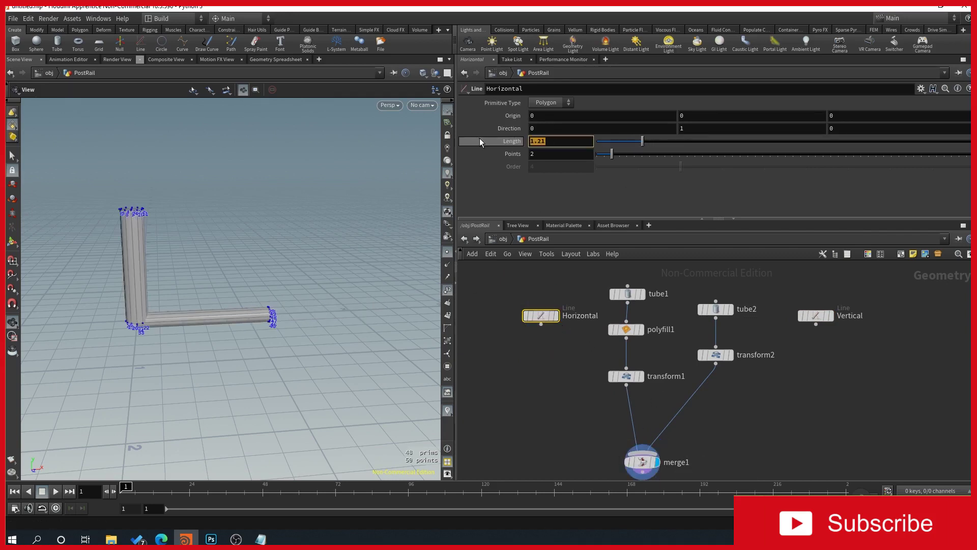
{"action": "type", "text": "1"}
{"action": "key", "text": "Return"}
- Compare the Horizontal and Vertical lines by displaying each one, ending on the Horizontal line
{"action": "left_click", "coordinate": [557, 316]}
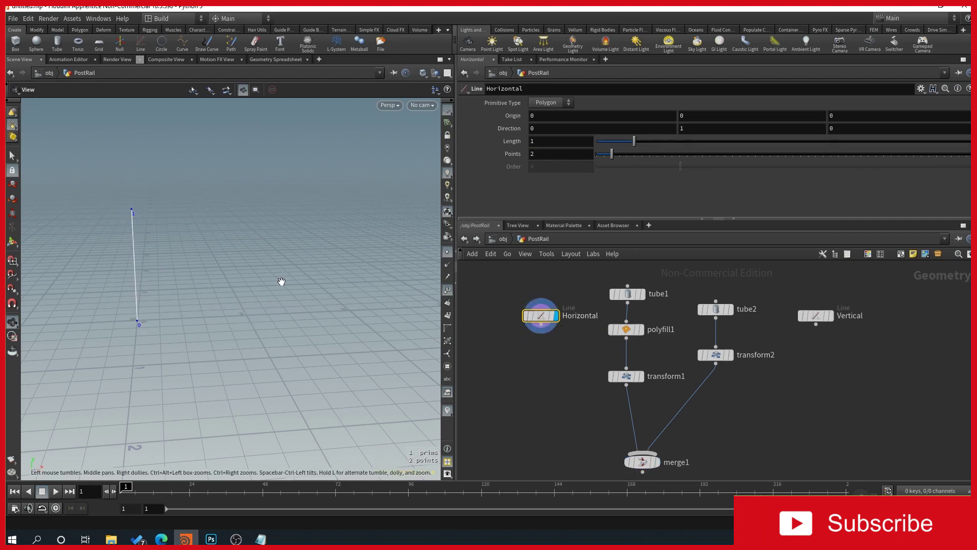
{"action": "left_click", "coordinate": [831, 316]}
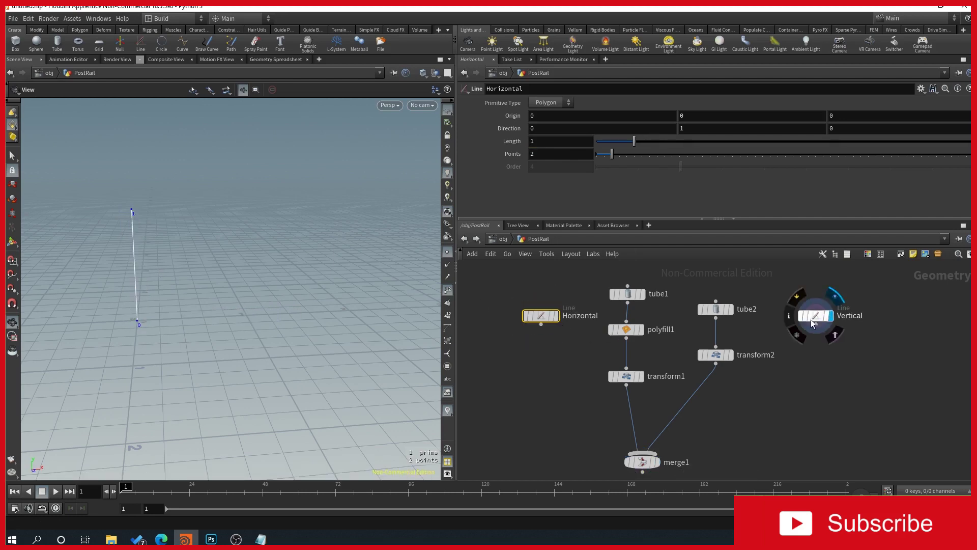
{"action": "left_click", "coordinate": [556, 316]}
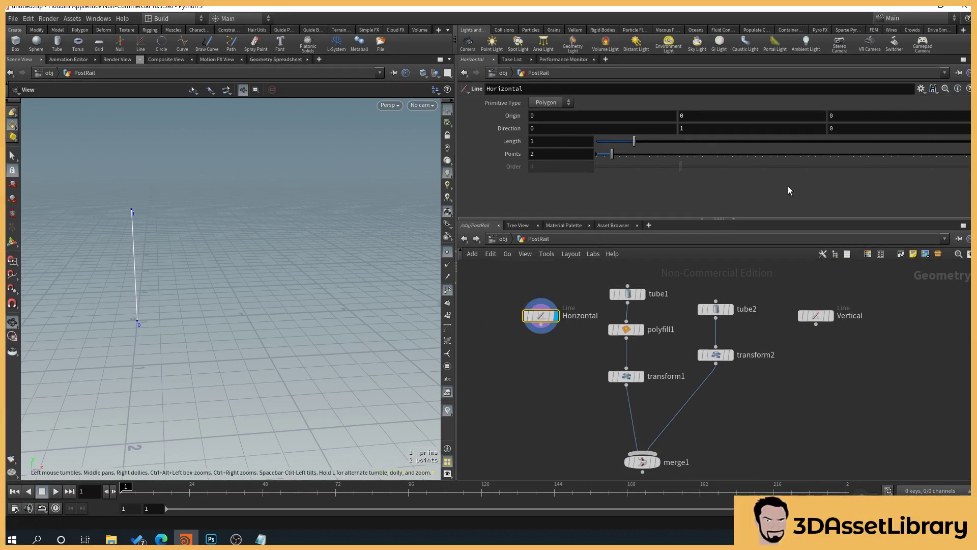
- Set the Horizontal line's direction to 1, 0, 0 so that it runs along the X axis
{"action": "left_click_drag", "start_coordinate": [709, 130], "coordinate": [674, 130]}
{"action": "type", "text": "0"}
{"action": "key", "text": "Return"}
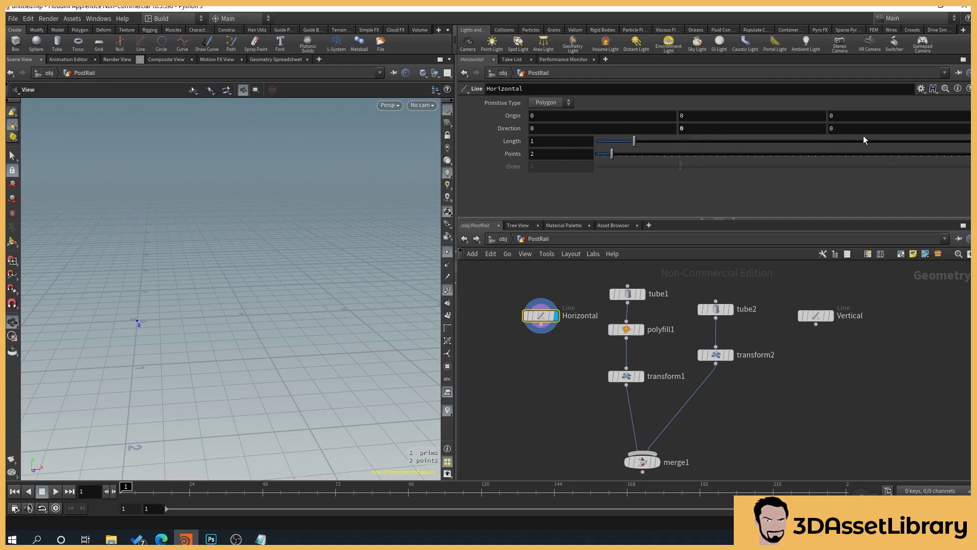
{"action": "left_click_drag", "start_coordinate": [856, 130], "coordinate": [707, 129]}
{"action": "type", "text": "1"}
{"action": "key", "text": "Return"}
{"action": "double_click", "coordinate": [861, 130]}
{"action": "type", "text": "0"}
{"action": "key", "text": "Return"}
{"action": "double_click", "coordinate": [560, 128]}
{"action": "type", "text": "1"}
{"action": "key", "text": "Return"}
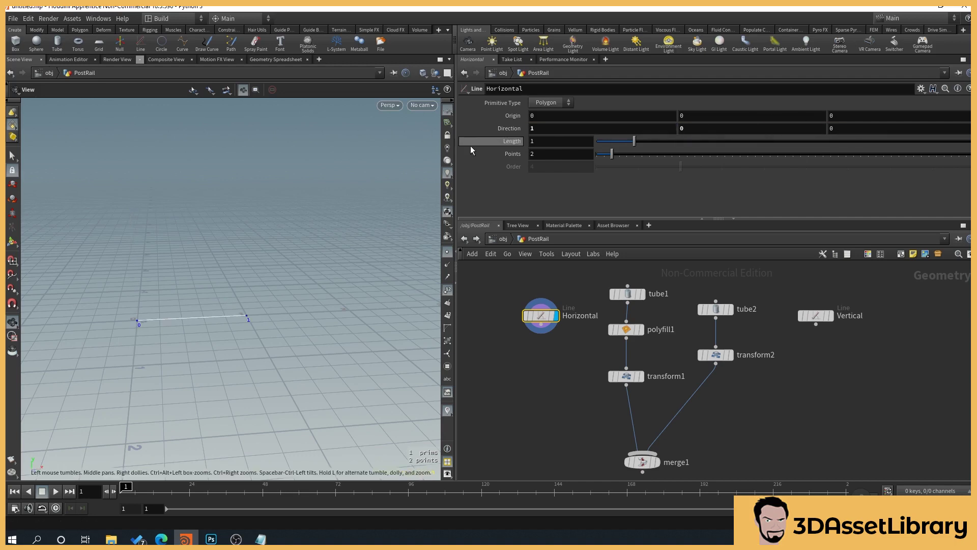
- Check the merged post and rail, and return the display to the Horizontal line
{"action": "left_click", "coordinate": [656, 462]}
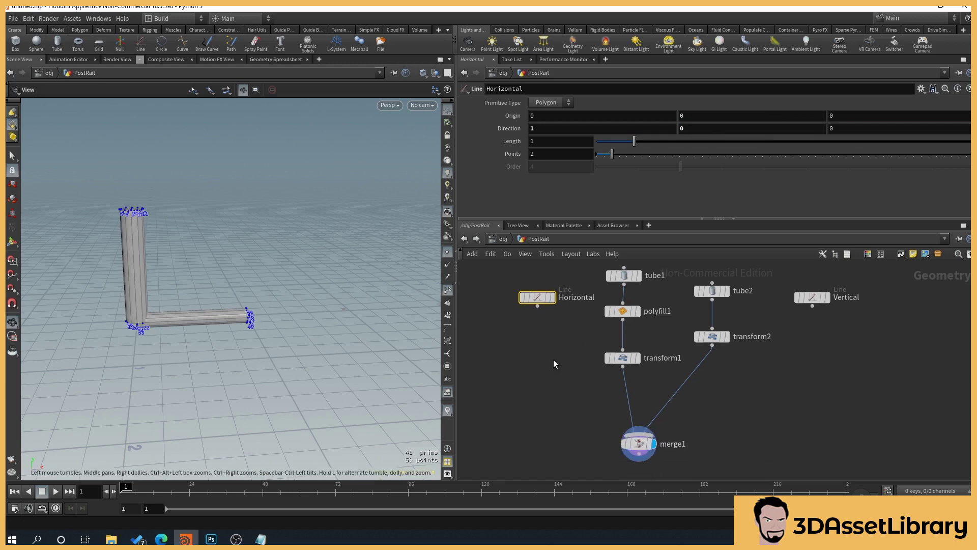
{"action": "left_click", "coordinate": [552, 297]}
{"action": "middle_click_drag", "start_coordinate": [564, 372], "coordinate": [594, 380]}
{"action": "left_click_drag", "start_coordinate": [569, 306], "coordinate": [545, 304]}
{"action": "middle_click_drag", "start_coordinate": [588, 324], "coordinate": [607, 338]}
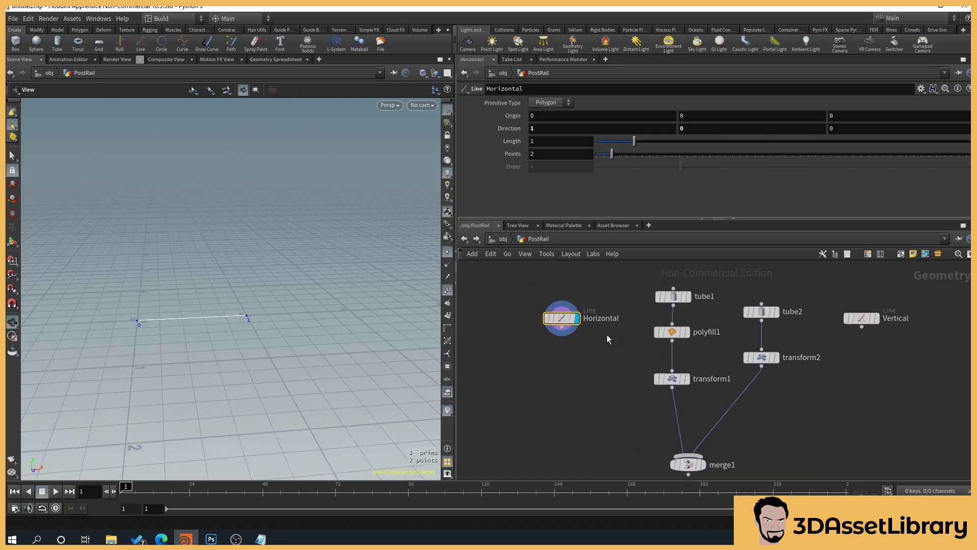
- Try a length of 1.01 for the Horizontal line and set it back to 1
{"action": "mouse_move", "coordinate": [634, 140]}
{"action": "left_mouse_down"}
{"action": "mouse_move", "coordinate": [651, 141]}
{"action": "mouse_move", "coordinate": [625, 141]}
{"action": "mouse_move", "coordinate": [635, 141]}
{"action": "left_mouse_up"}
{"action": "left_click_drag", "start_coordinate": [252, 294], "coordinate": [249, 338]}
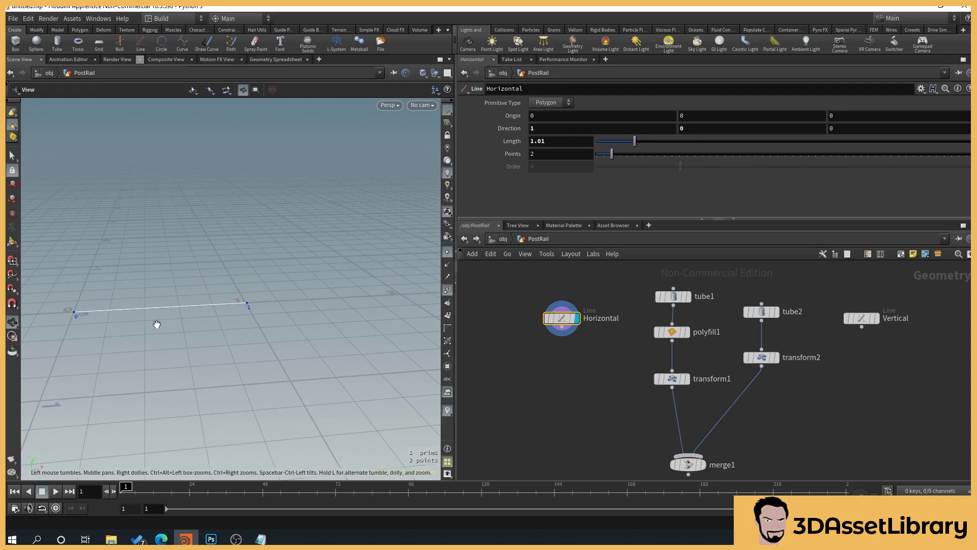
{"action": "left_click", "coordinate": [554, 142]}
{"action": "type", "text": "1"}
{"action": "key", "text": "Return"}
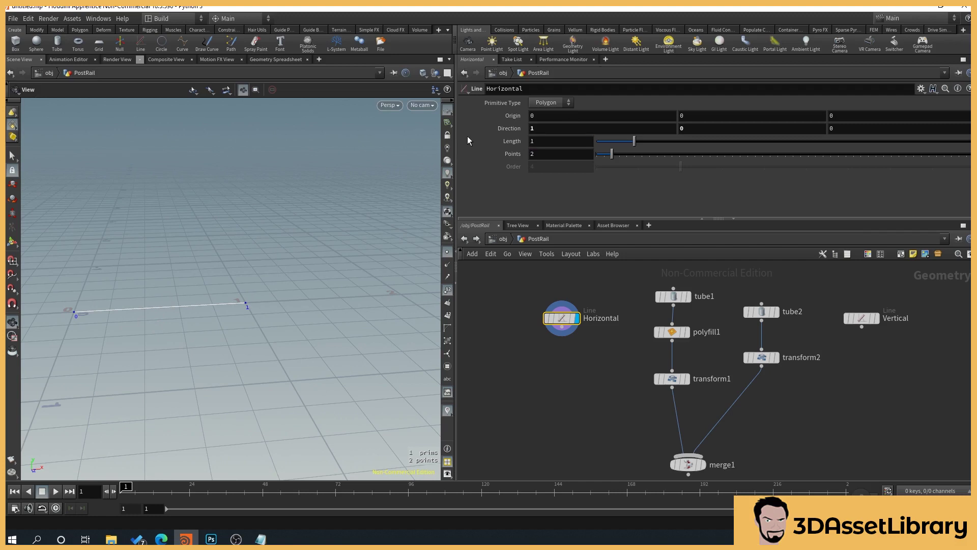
- Add a Resample node fed by the Horizontal line and display its result
{"action": "left_click", "coordinate": [562, 326]}
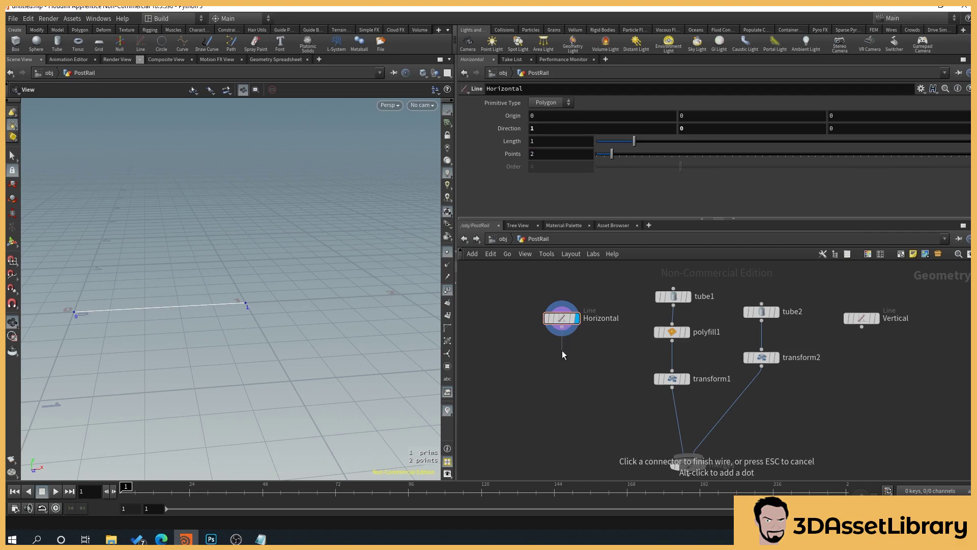
{"action": "left_click", "coordinate": [557, 346]}
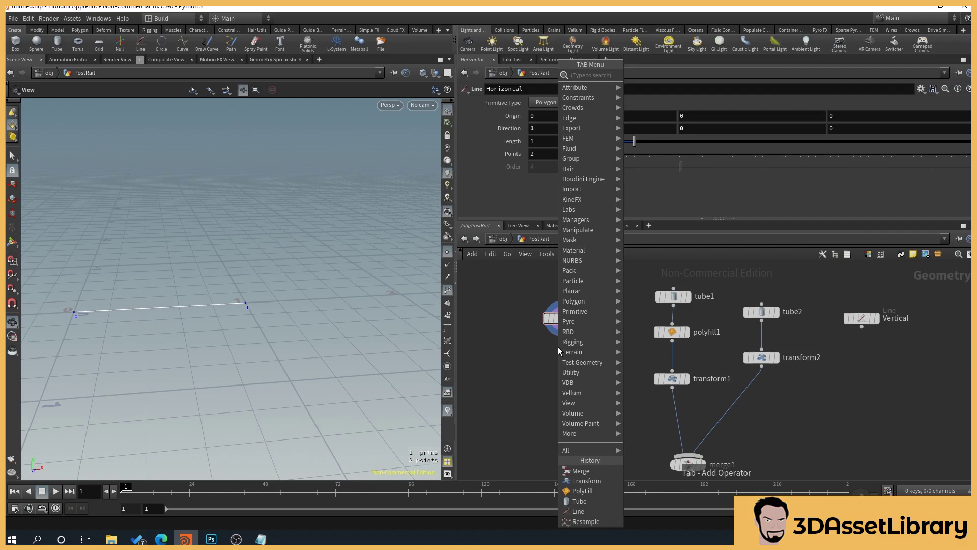
{"action": "type", "text": "res"}
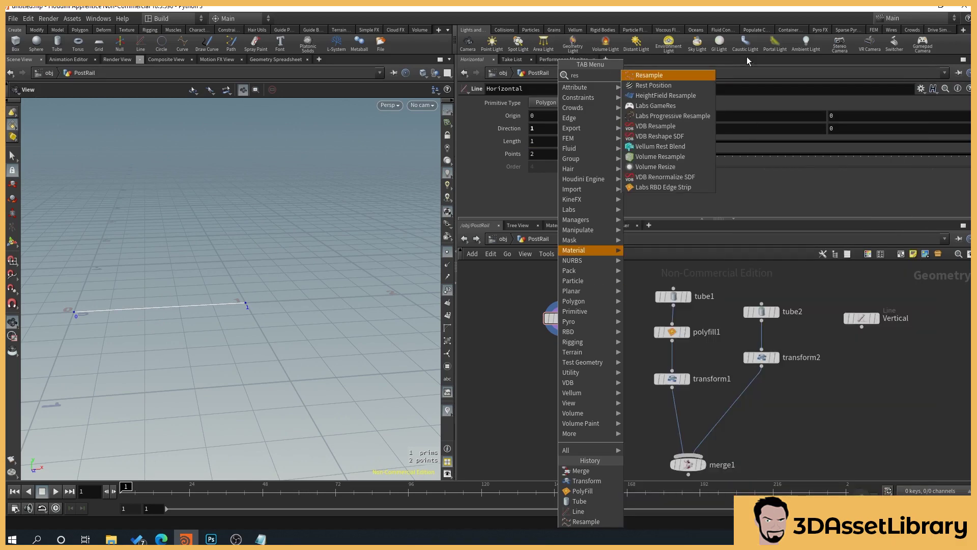
{"action": "key", "text": "Return"}
{"action": "mouse_move", "coordinate": [572, 360]}
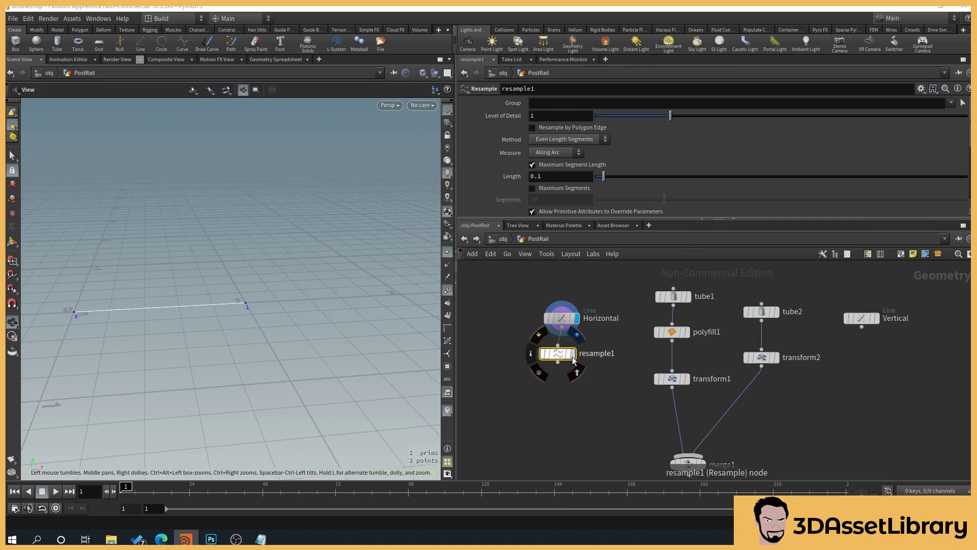
{"action": "left_click", "coordinate": [573, 360]}
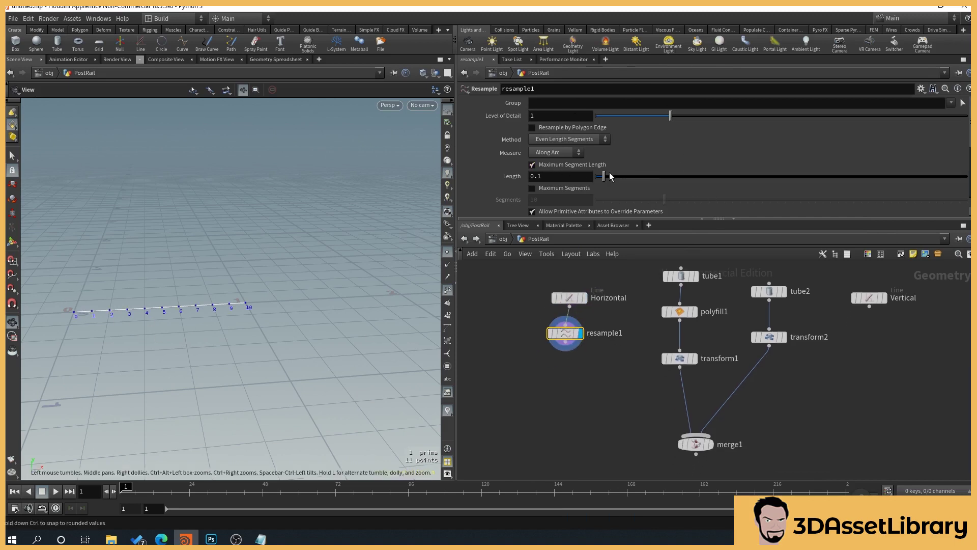
- Set the Resample node's maximum segment length to 1 and line the node up beneath Horizontal
{"action": "left_click_drag", "start_coordinate": [603, 176], "coordinate": [478, 177]}
{"action": "type", "text": "1"}
{"action": "key", "text": "Return"}
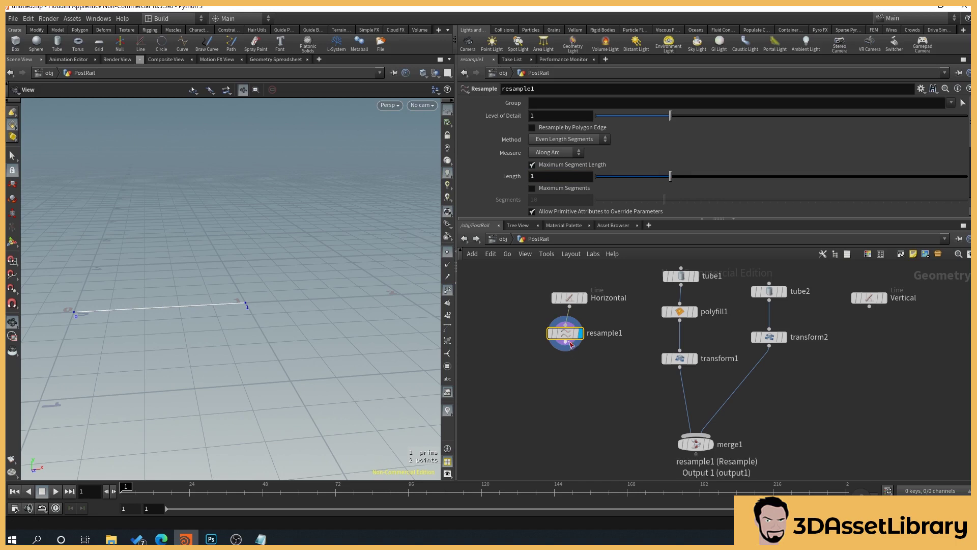
{"action": "left_click_drag", "start_coordinate": [566, 333], "coordinate": [570, 334]}
- Test the resampling by stretching the Horizontal line to about 3.96 and then setting its length to 3
{"action": "left_click", "coordinate": [570, 300]}
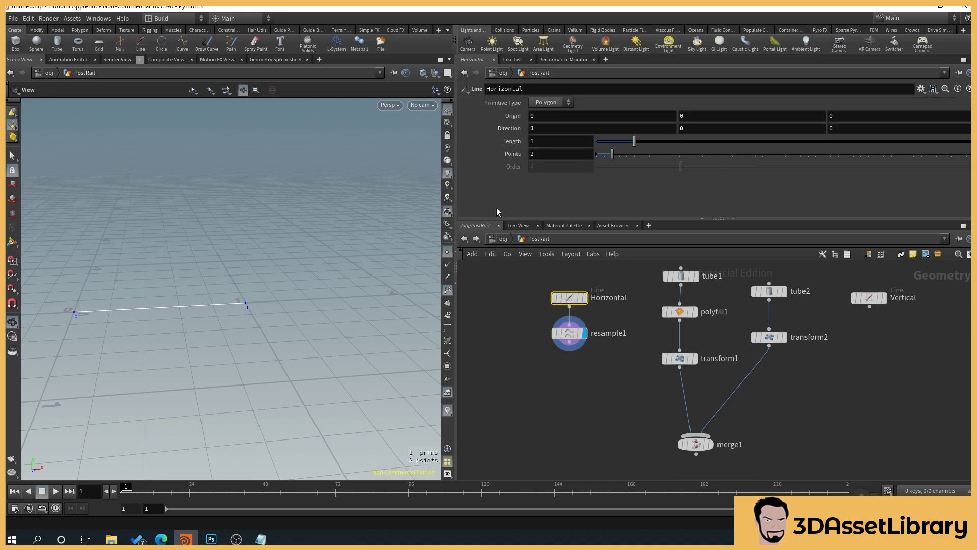
{"action": "left_click_drag", "start_coordinate": [635, 142], "coordinate": [737, 143]}
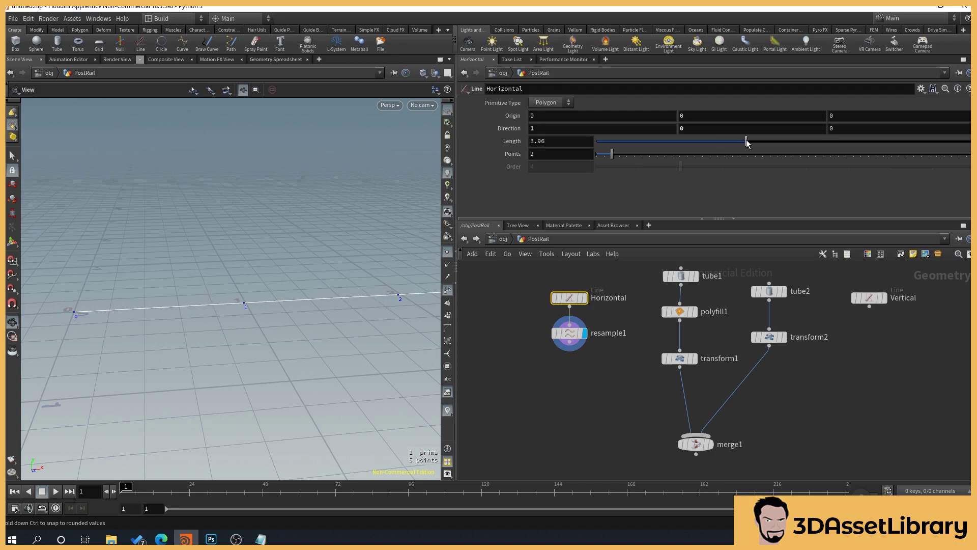
{"action": "double_click", "coordinate": [575, 142]}
{"action": "type", "text": "3"}
{"action": "key", "text": "Return"}
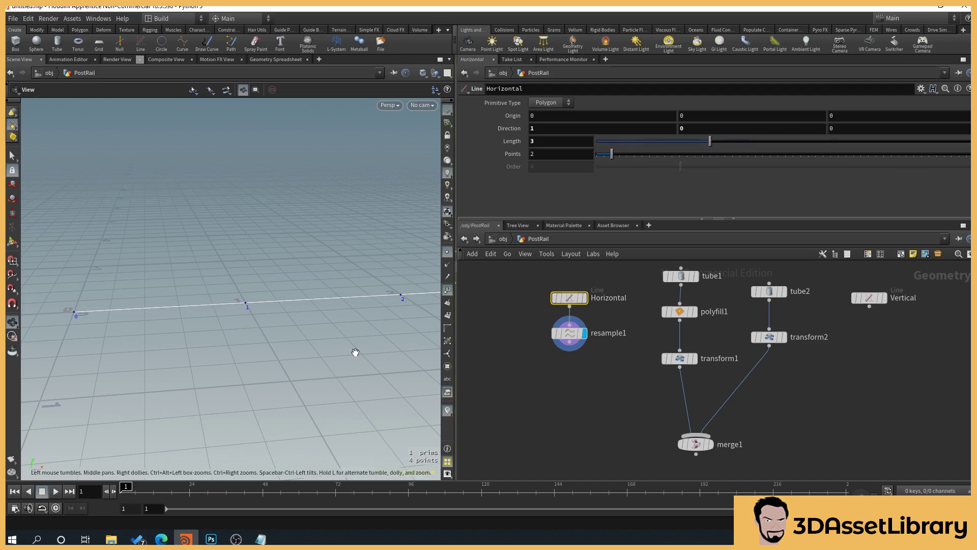
{"action": "left_click_drag", "start_coordinate": [353, 349], "coordinate": [280, 365]}
{"action": "middle_click_drag", "start_coordinate": [280, 365], "coordinate": [291, 356]}
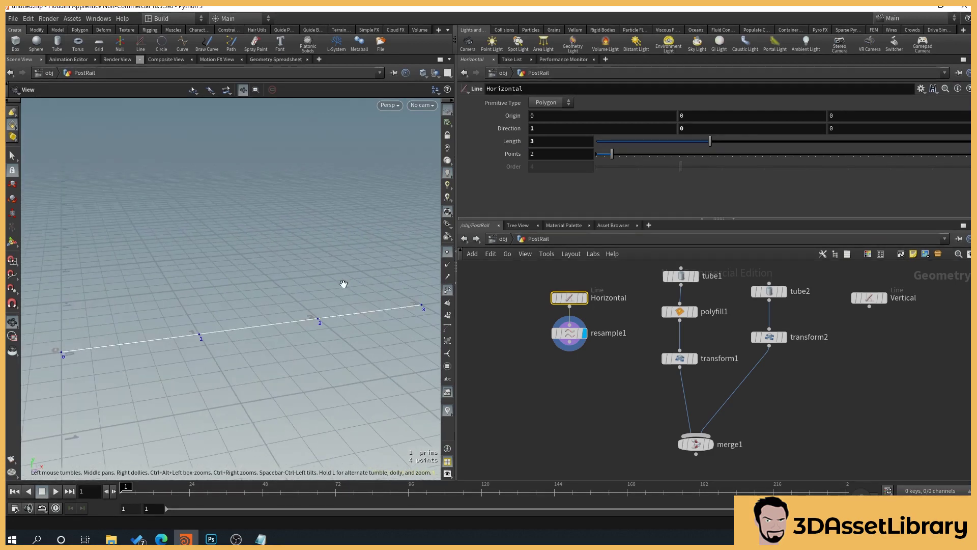
- Try Horizontal line lengths of 2 and 3 to test the point spacing, and restore the length to 1
{"action": "left_click_drag", "start_coordinate": [537, 142], "coordinate": [504, 146]}
{"action": "type", "text": "2"}
{"action": "key", "text": "Return"}
{"action": "middle_click_drag", "start_coordinate": [169, 356], "coordinate": [183, 351]}
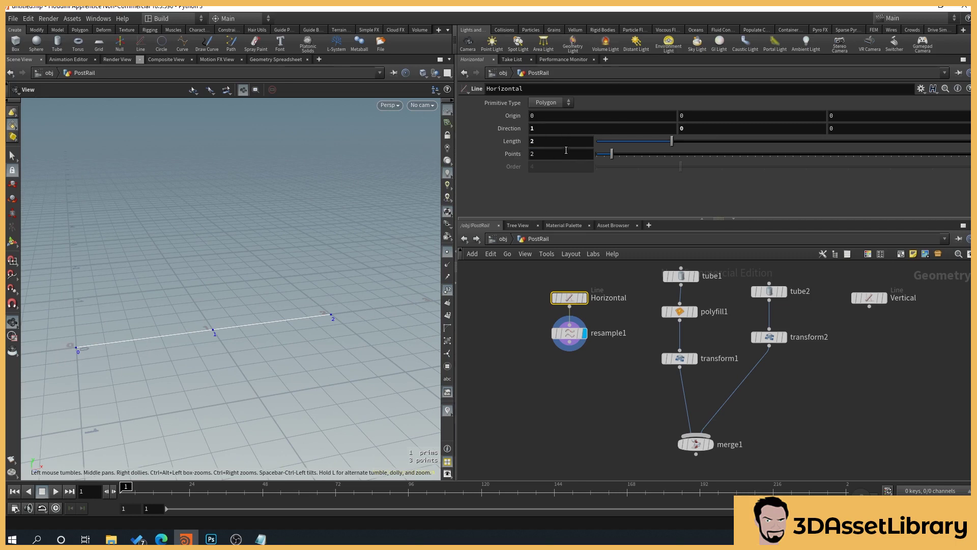
{"action": "type", "text": "3"}
{"action": "key", "text": "Return"}
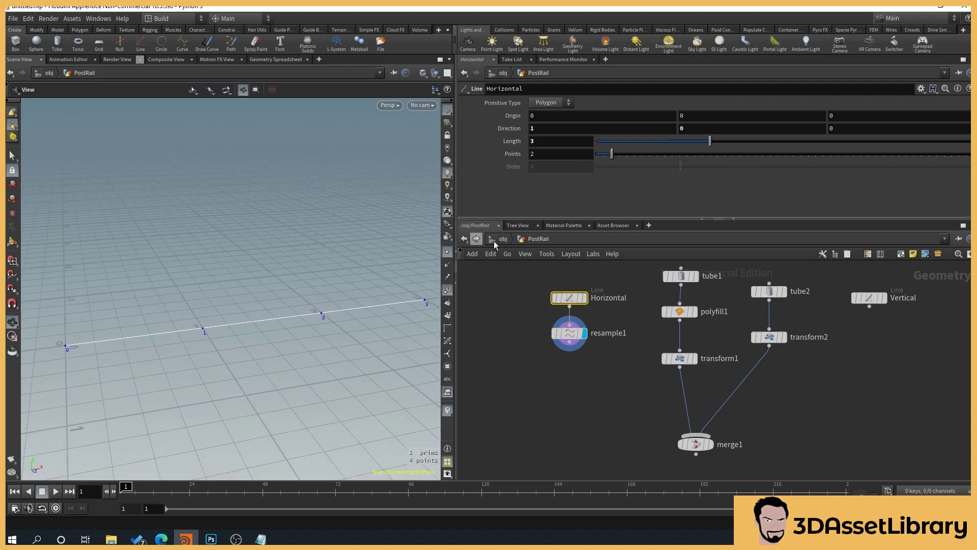
{"action": "left_click", "coordinate": [538, 145]}
{"action": "type", "text": "1"}
{"action": "key", "text": "Return"}
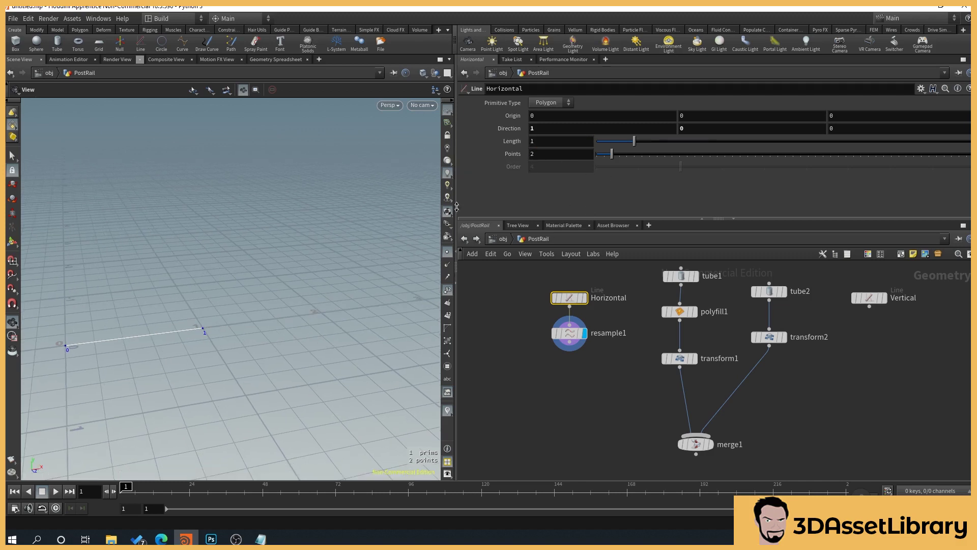
- Display the post geometry from transform1, and switch back to the resampled line
{"action": "middle_click_drag", "start_coordinate": [287, 280], "coordinate": [338, 245]}
{"action": "scroll", "coordinate": [153, 252], "scroll_direction": "up", "scroll_amount": 1}
{"action": "middle_click_drag", "start_coordinate": [610, 369], "coordinate": [641, 397]}
{"action": "left_click", "coordinate": [692, 367]}
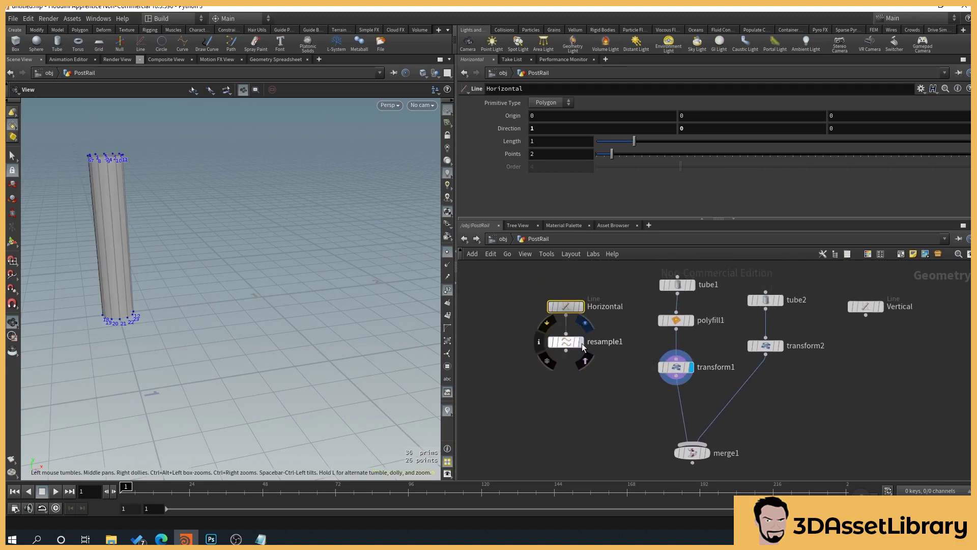
{"action": "left_click", "coordinate": [581, 341]}
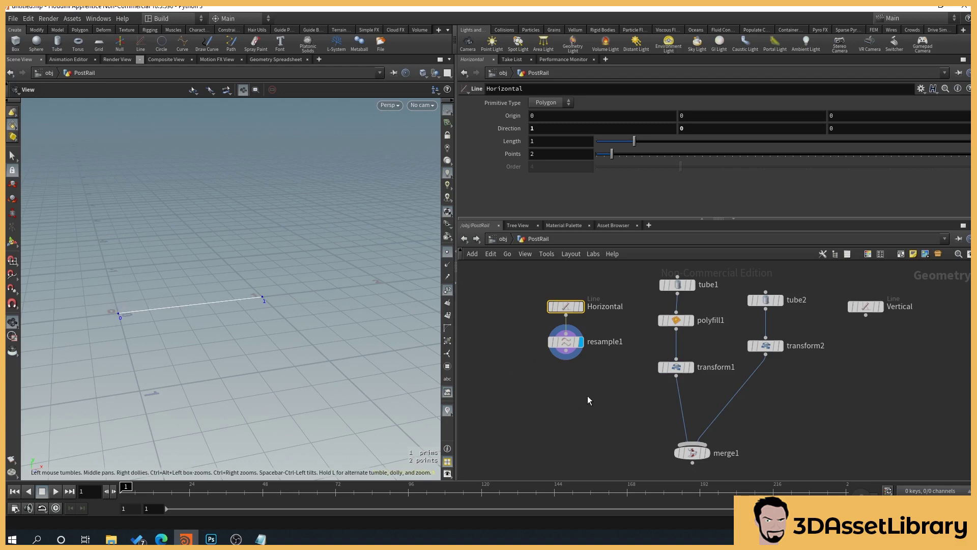
- Add a Copy to Points node and place it below the resample1 and transform1 nodes, beside merge1
{"action": "key", "text": "Tab"}
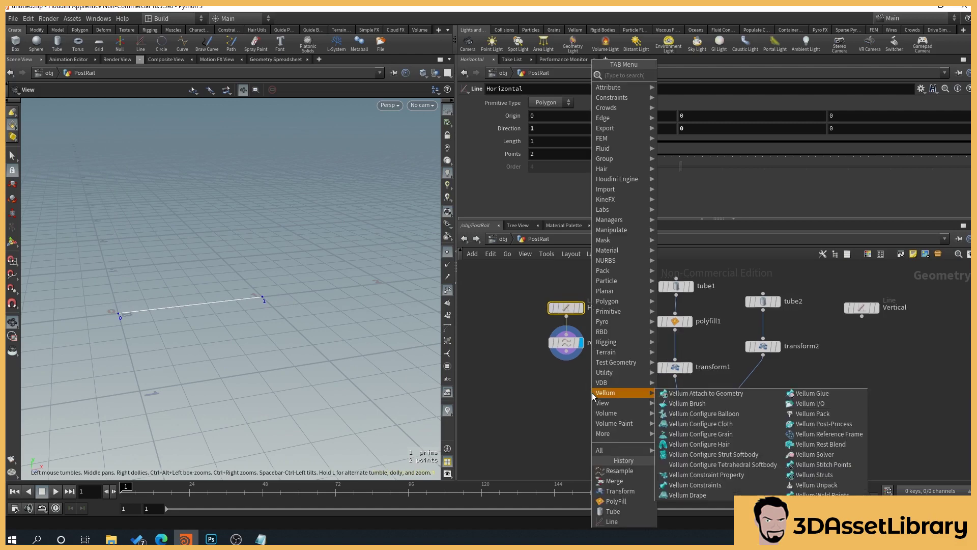
{"action": "type", "text": "copy top"}
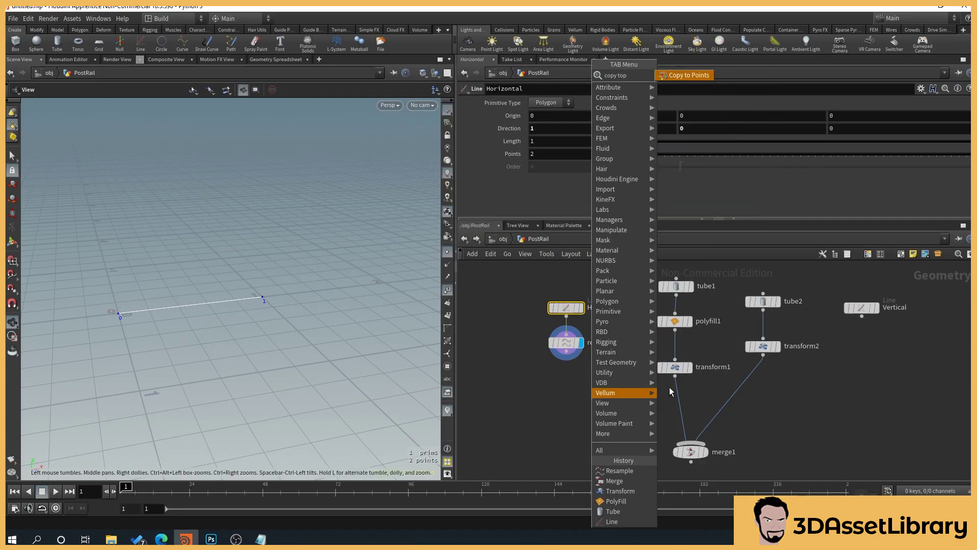
{"action": "left_click", "coordinate": [669, 79]}
{"action": "left_click", "coordinate": [614, 408]}
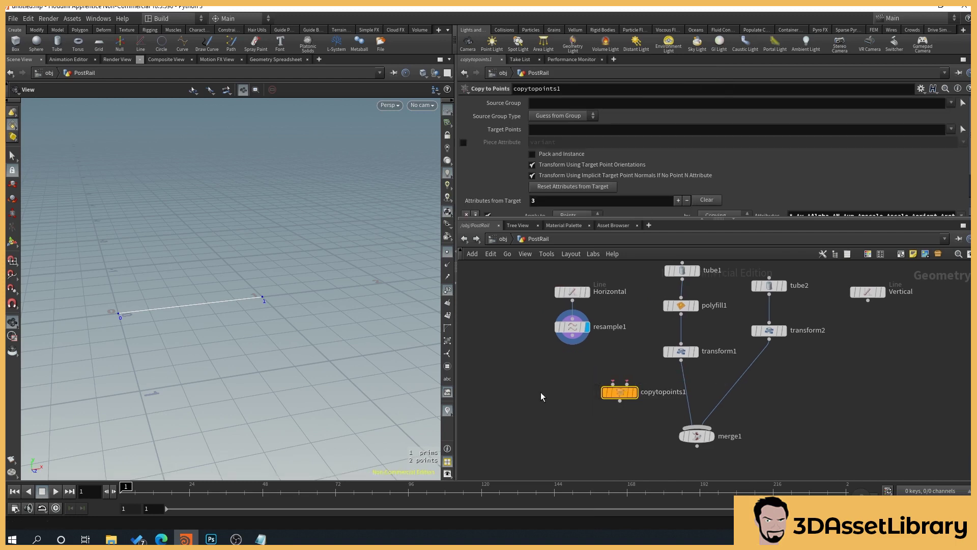
{"action": "left_click_drag", "start_coordinate": [622, 392], "coordinate": [632, 419]}
{"action": "scroll", "coordinate": [633, 359], "scroll_direction": "down", "scroll_amount": 3}
{"action": "middle_click_drag", "start_coordinate": [632, 355], "coordinate": [634, 361]}
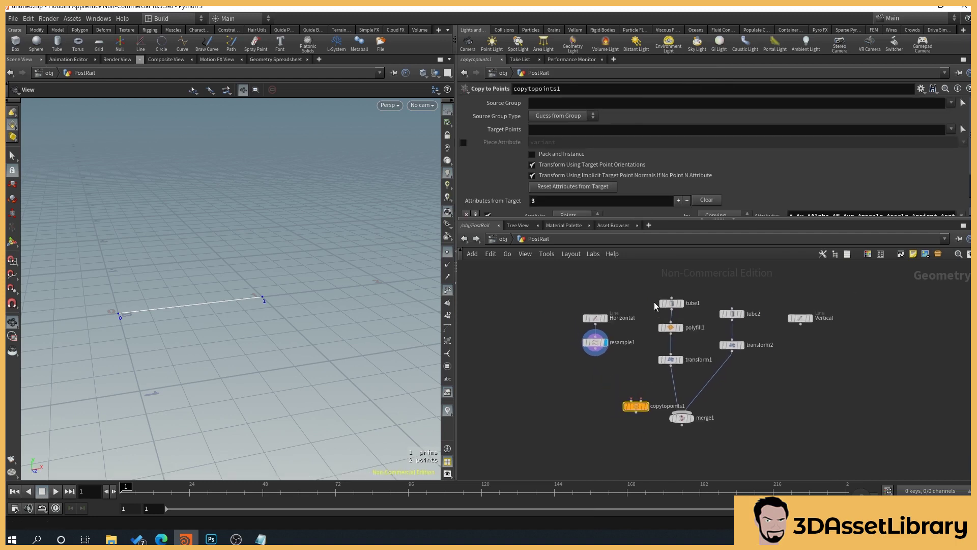
- Rearrange the network so that the Horizontal and resample1 nodes sit between the tube1 and tube2 branches
{"action": "left_click_drag", "start_coordinate": [571, 307], "coordinate": [788, 398]}
{"action": "left_click_drag", "start_coordinate": [613, 287], "coordinate": [585, 373]}
{"action": "left_click_drag", "start_coordinate": [824, 412], "coordinate": [778, 369]}
{"action": "left_click_drag", "start_coordinate": [794, 373], "coordinate": [649, 320]}
{"action": "scroll", "coordinate": [659, 359], "scroll_direction": "up", "scroll_amount": 2}
{"action": "middle_click_drag", "start_coordinate": [671, 373], "coordinate": [677, 355]}
{"action": "scroll", "coordinate": [656, 382], "scroll_direction": "up", "scroll_amount": 1}
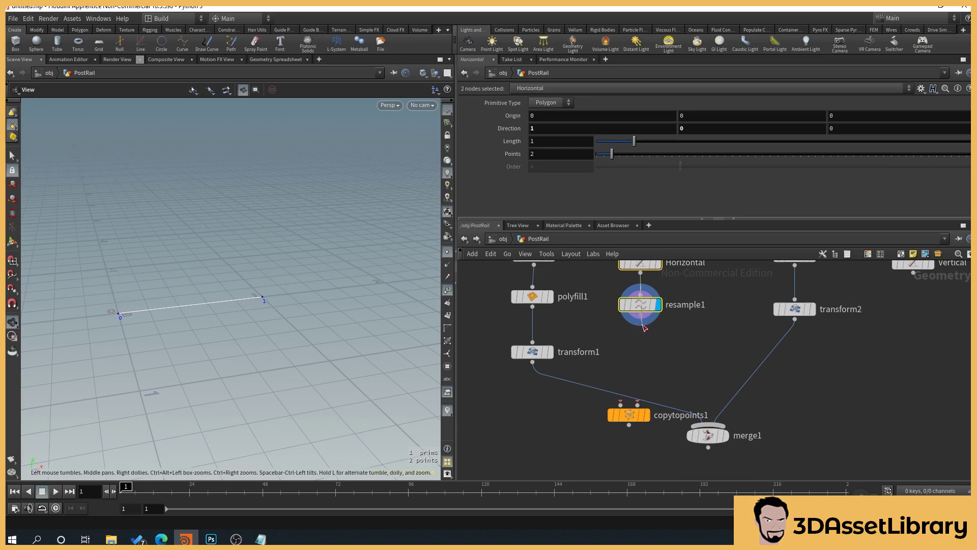
- Wire transform1 as the source and resample1 as the target points of copytopoints1, and remove the transform1 connection to merge1
{"action": "left_click_drag", "start_coordinate": [641, 316], "coordinate": [637, 405]}
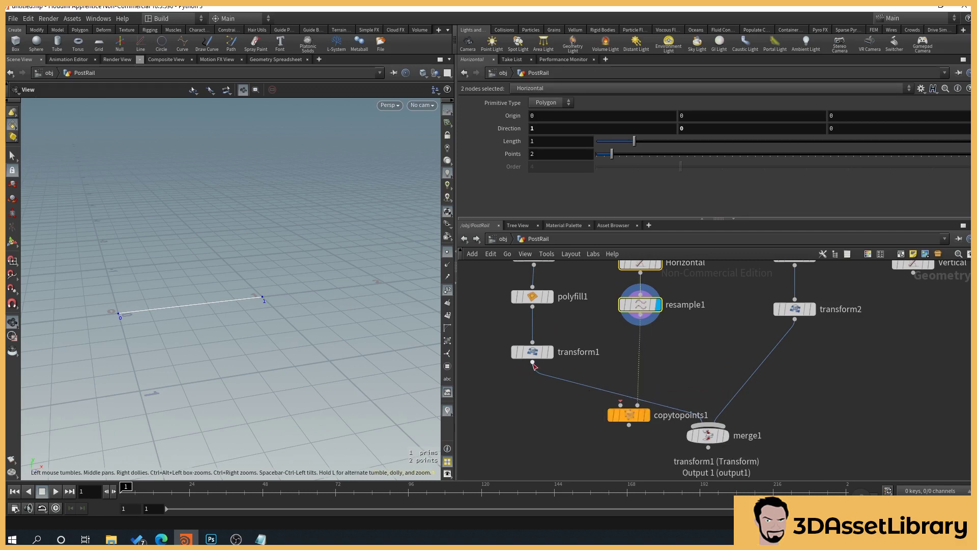
{"action": "left_click_drag", "start_coordinate": [533, 362], "coordinate": [621, 405]}
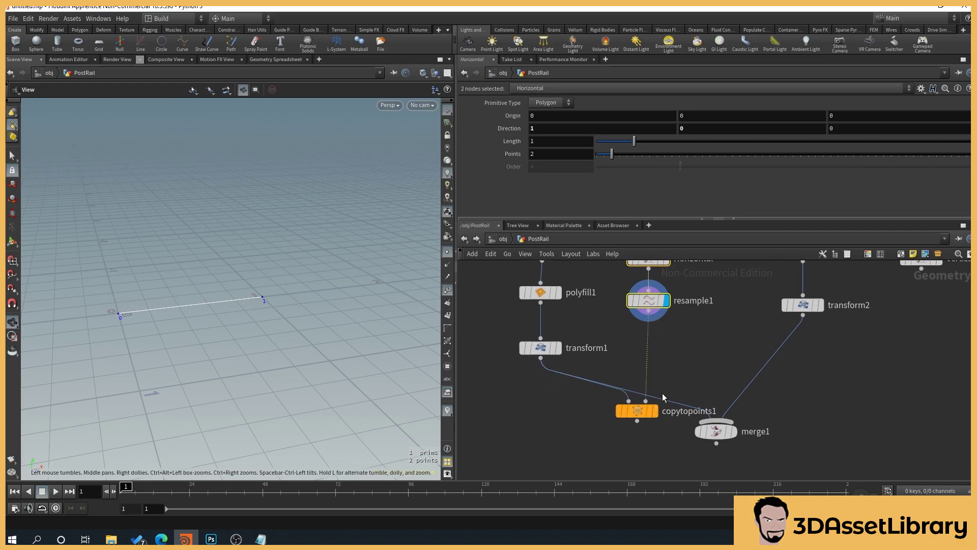
{"action": "left_click", "coordinate": [671, 391]}
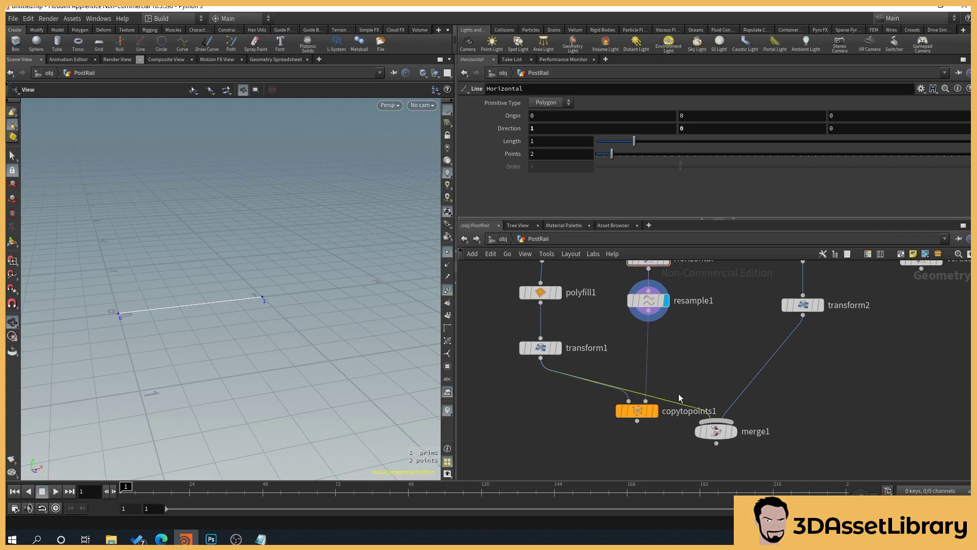
{"action": "key", "text": "Delete"}
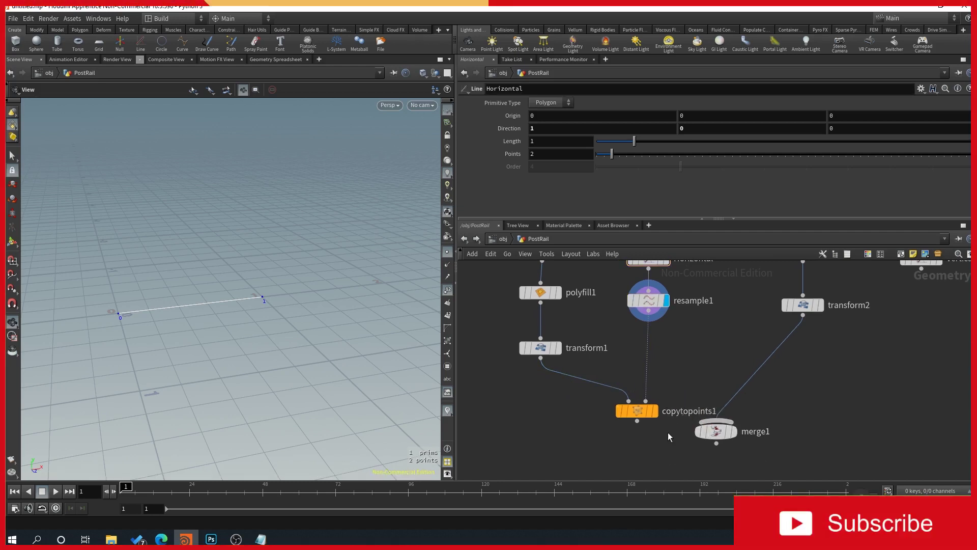
- Display the posts produced by copytopoints1 and frame the whole node network
{"action": "middle_click_drag", "start_coordinate": [668, 432], "coordinate": [679, 419]}
{"action": "left_click", "coordinate": [667, 398]}
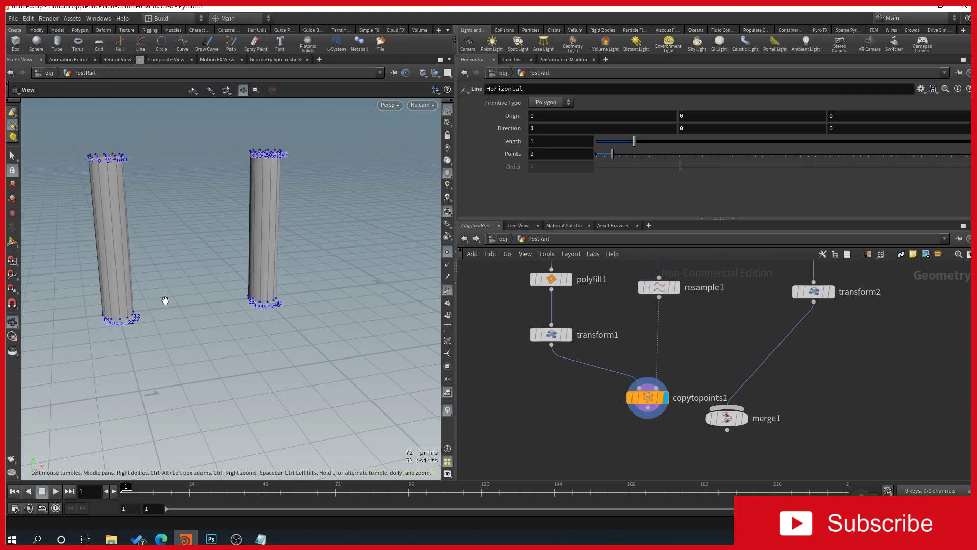
{"action": "key", "text": "h"}
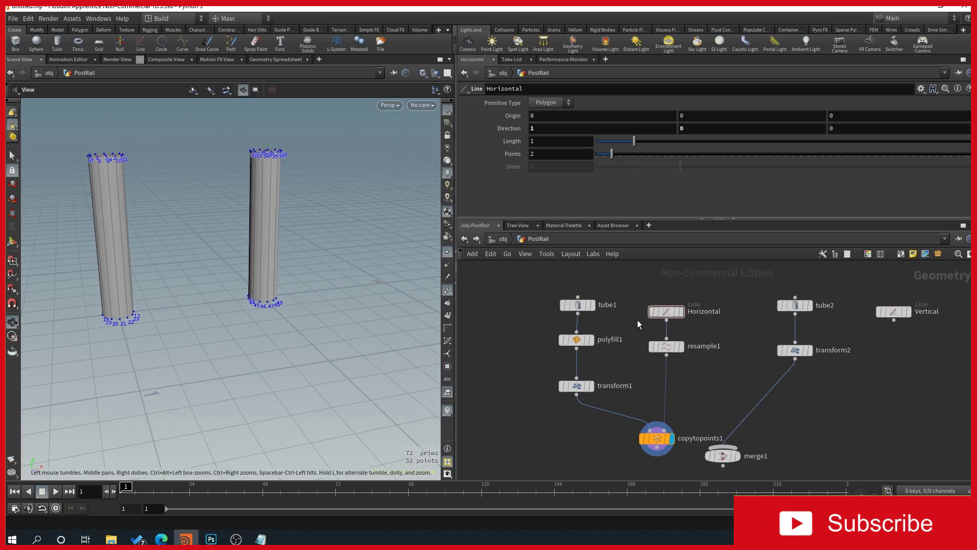
- Try a length of 2.4 on the Horizontal line, inspect the copied posts, and return the length to 1
{"action": "left_click", "coordinate": [666, 311]}
{"action": "left_click_drag", "start_coordinate": [634, 141], "coordinate": [687, 145]}
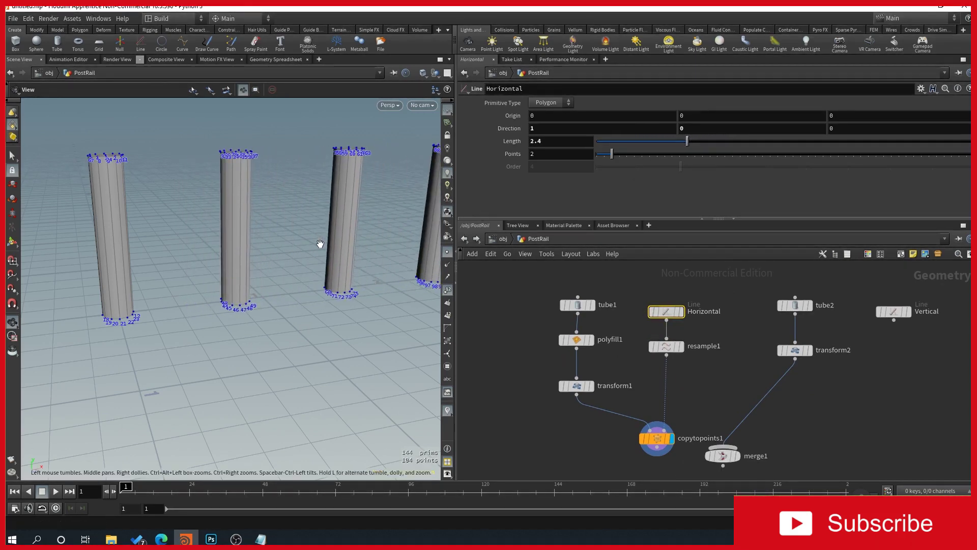
{"action": "scroll", "coordinate": [326, 245], "scroll_direction": "down", "scroll_amount": 3}
{"action": "middle_click_drag", "start_coordinate": [338, 246], "coordinate": [279, 312]}
{"action": "left_click_drag", "start_coordinate": [279, 312], "coordinate": [300, 311]}
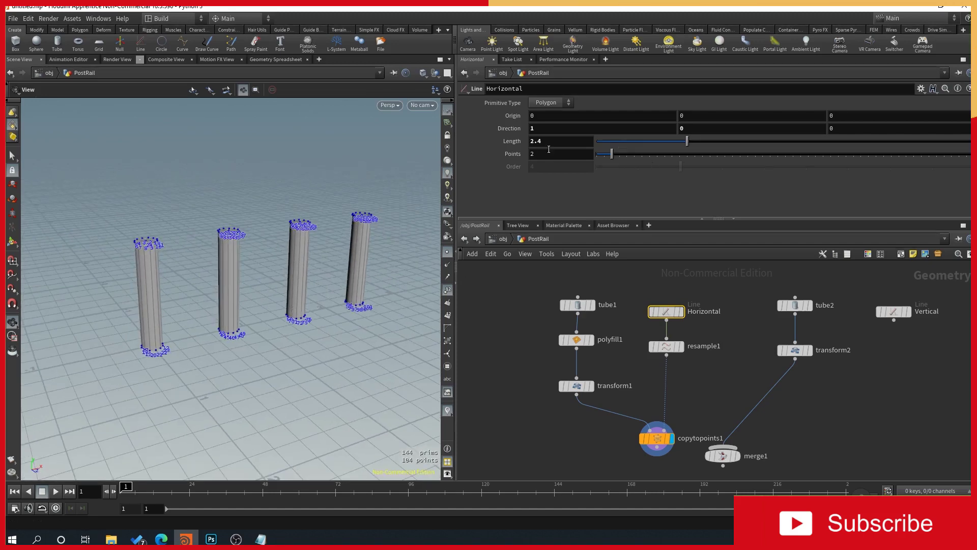
{"action": "left_click_drag", "start_coordinate": [548, 143], "coordinate": [494, 248]}
{"action": "type", "text": "1"}
{"action": "key", "text": "Return"}
- Move merge1 lower, wire copytopoints1 into it, and display the merged posts and bottom rail
{"action": "middle_click_drag", "start_coordinate": [662, 474], "coordinate": [675, 420]}
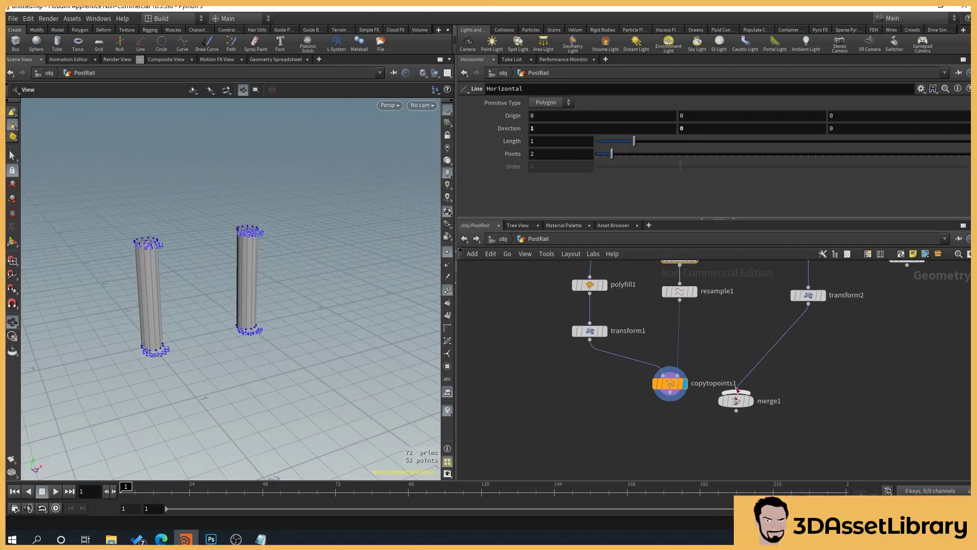
{"action": "left_click_drag", "start_coordinate": [737, 403], "coordinate": [743, 442]}
{"action": "left_click", "coordinate": [676, 395]}
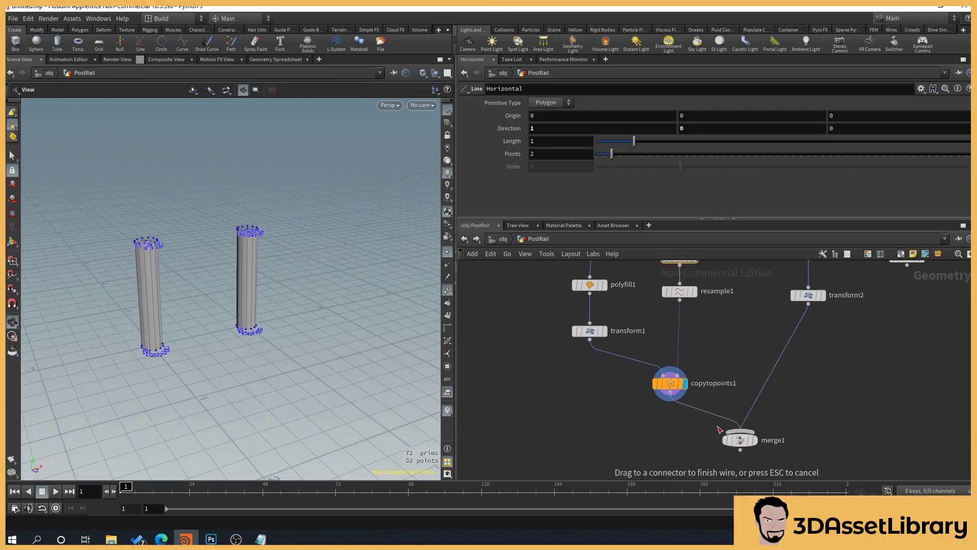
{"action": "left_click", "coordinate": [741, 435]}
{"action": "left_click_drag", "start_coordinate": [337, 351], "coordinate": [218, 362]}
{"action": "scroll", "coordinate": [523, 321], "scroll_direction": "down", "scroll_amount": 2}
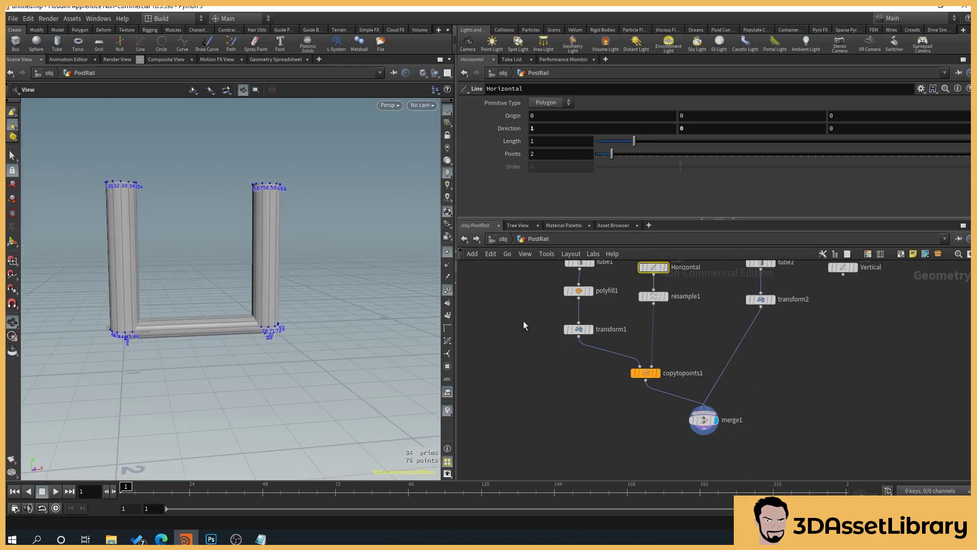
{"action": "left_click_drag", "start_coordinate": [223, 259], "coordinate": [156, 326]}
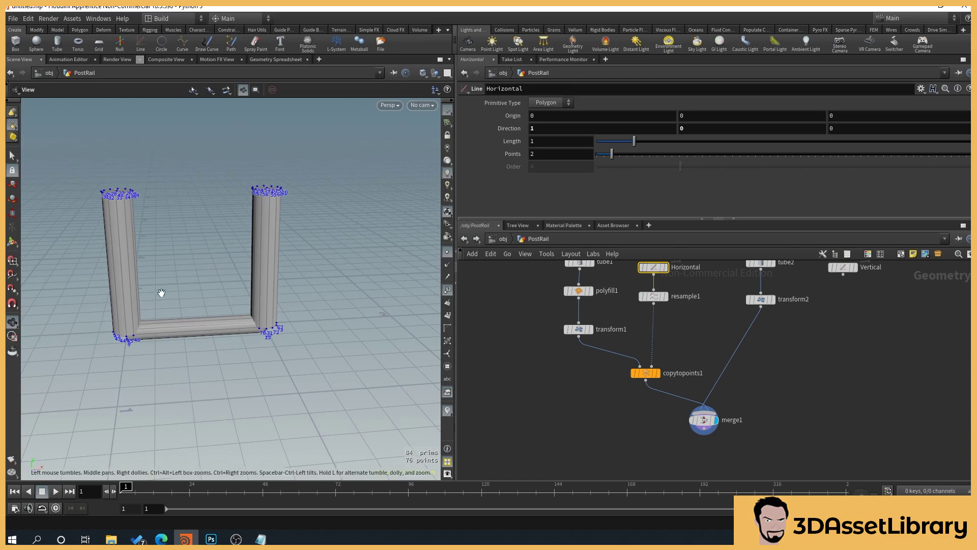
{"action": "scroll", "coordinate": [544, 356], "scroll_direction": "down", "scroll_amount": 1}
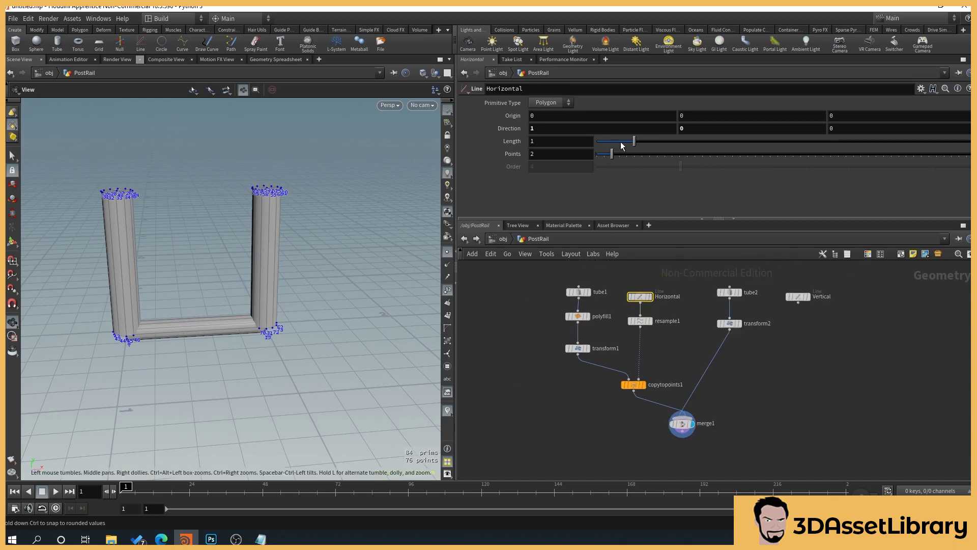
- Test the merged fence with a Horizontal line length of 2.1 and reset the length to 1
{"action": "left_click_drag", "start_coordinate": [634, 141], "coordinate": [676, 142]}
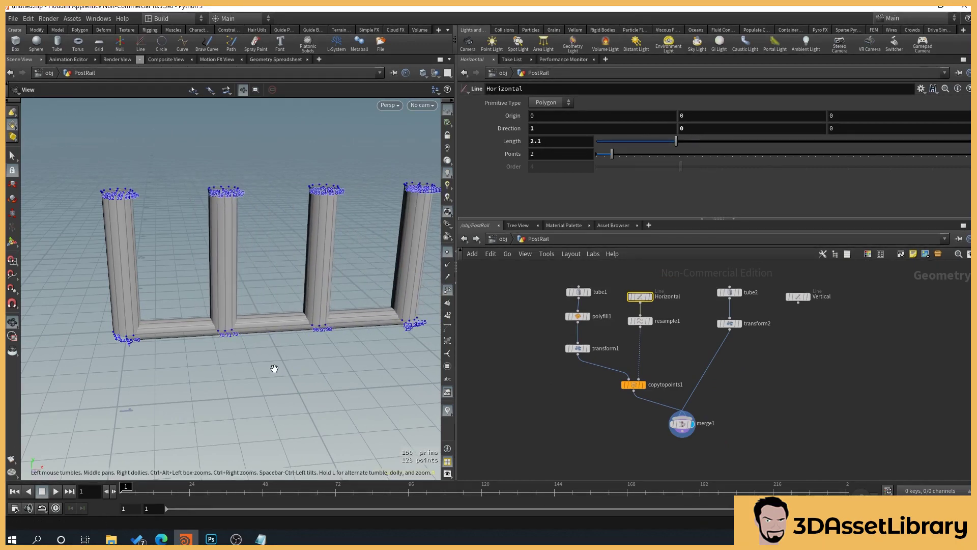
{"action": "left_click_drag", "start_coordinate": [274, 368], "coordinate": [265, 342]}
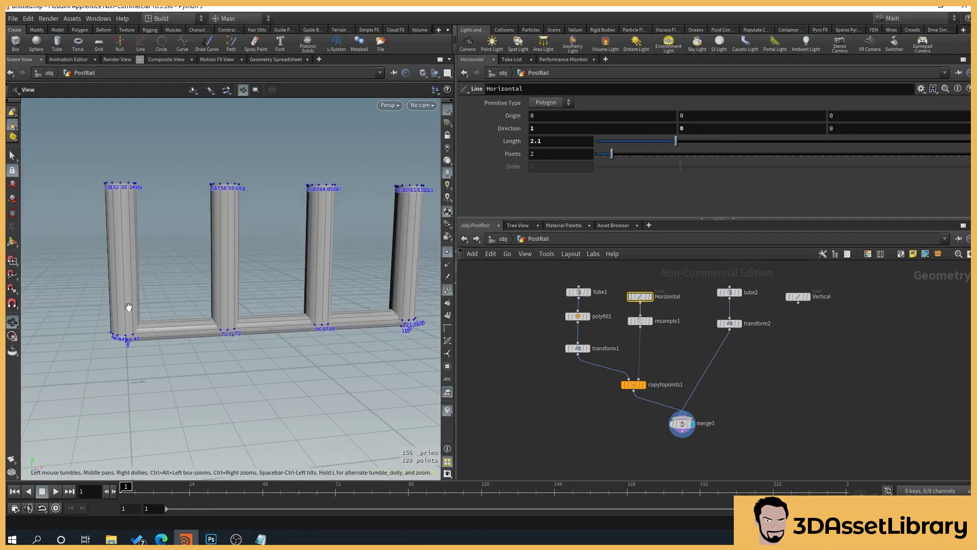
{"action": "double_click", "coordinate": [562, 144]}
{"action": "type", "text": "1"}
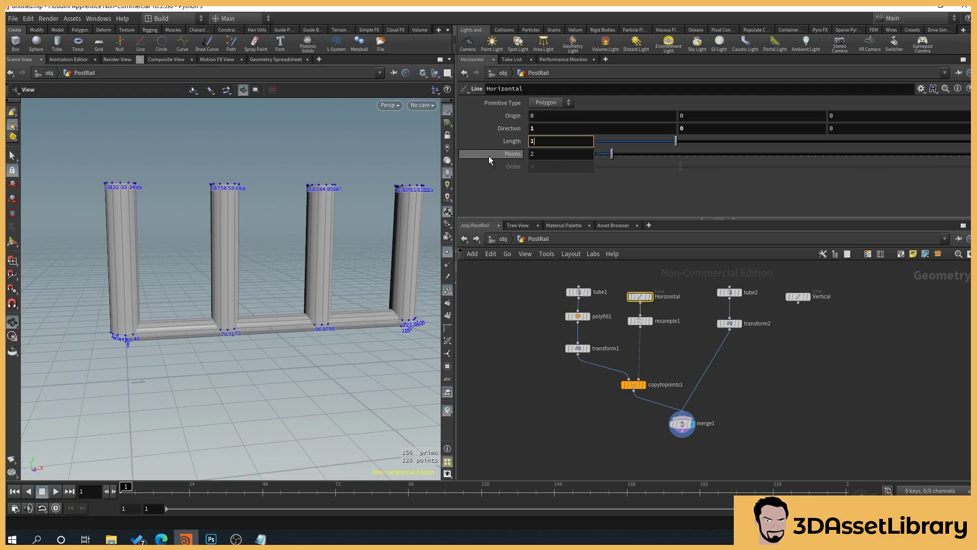
{"action": "key", "text": "Return"}
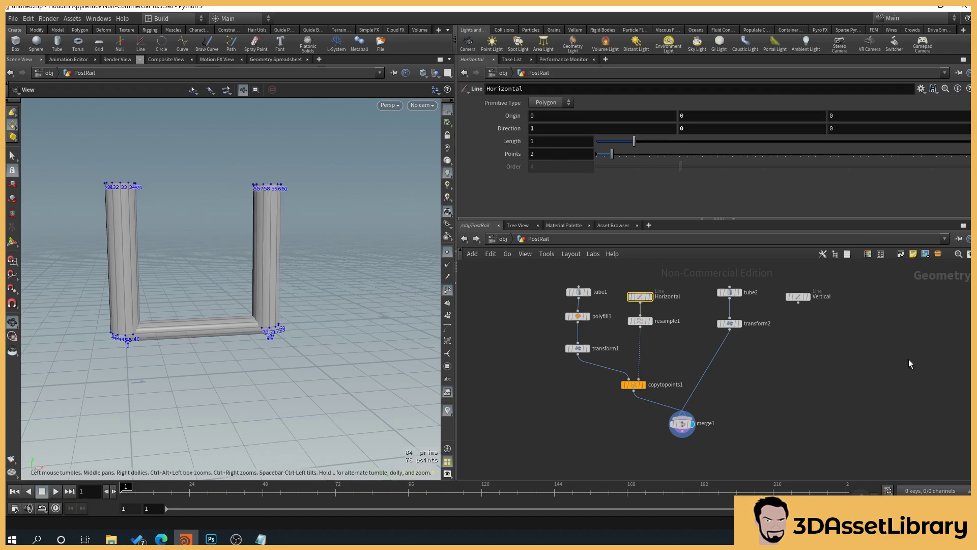
- Add a Resample node beneath the Vertical line, connect the line to it, and display the resampled points
{"action": "left_click", "coordinate": [799, 312]}
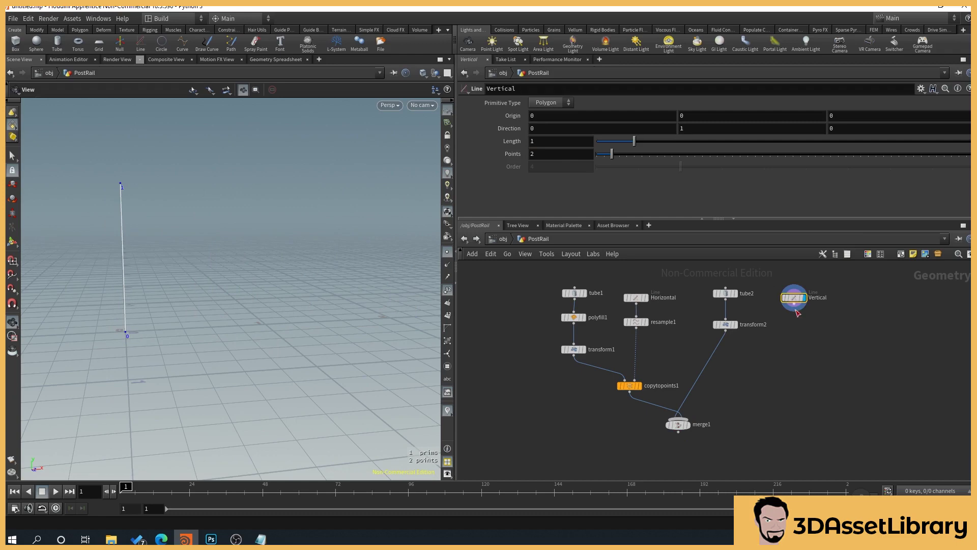
{"action": "left_click", "coordinate": [796, 309]}
{"action": "key", "text": "Tab"}
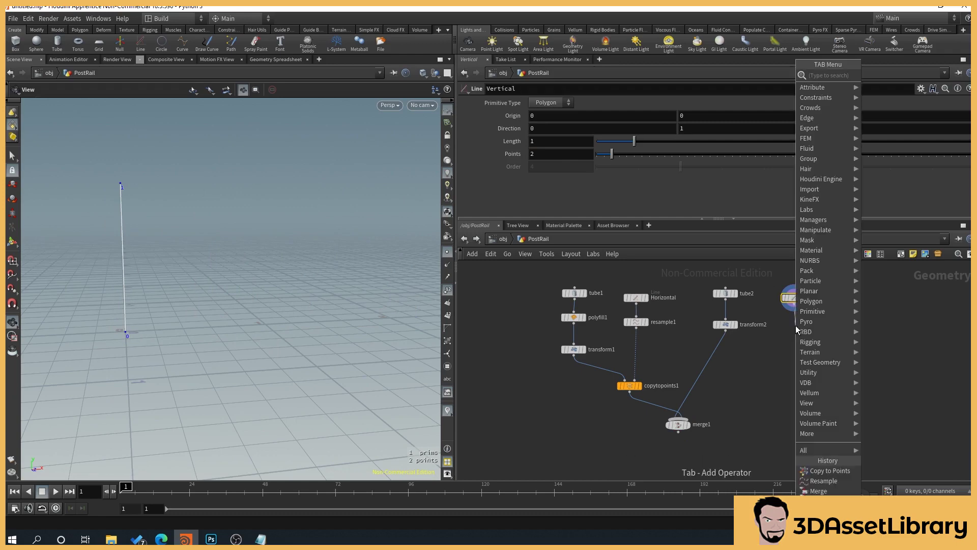
{"action": "type", "text": "res"}
{"action": "key", "text": "Return"}
{"action": "left_click", "coordinate": [796, 326]}
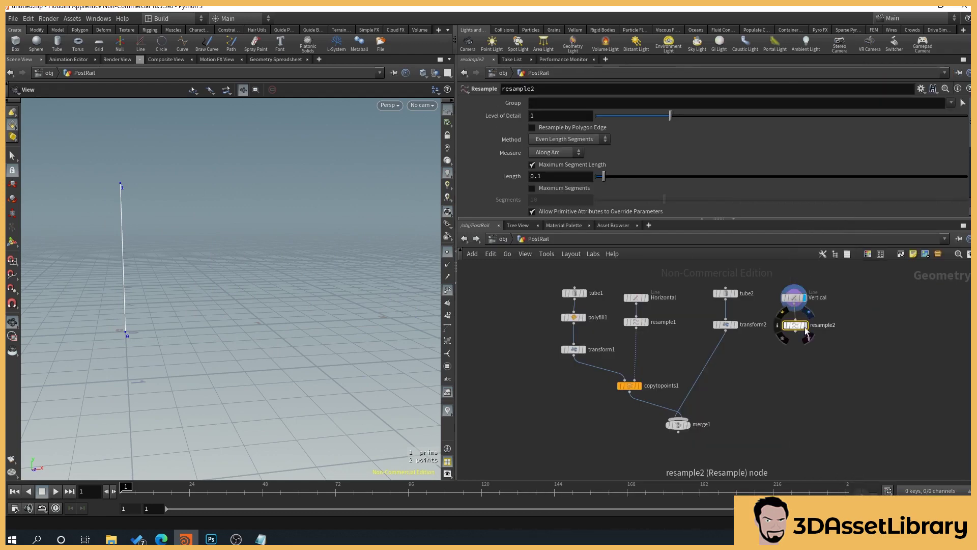
{"action": "right_click_drag", "start_coordinate": [101, 188], "coordinate": [125, 151]}
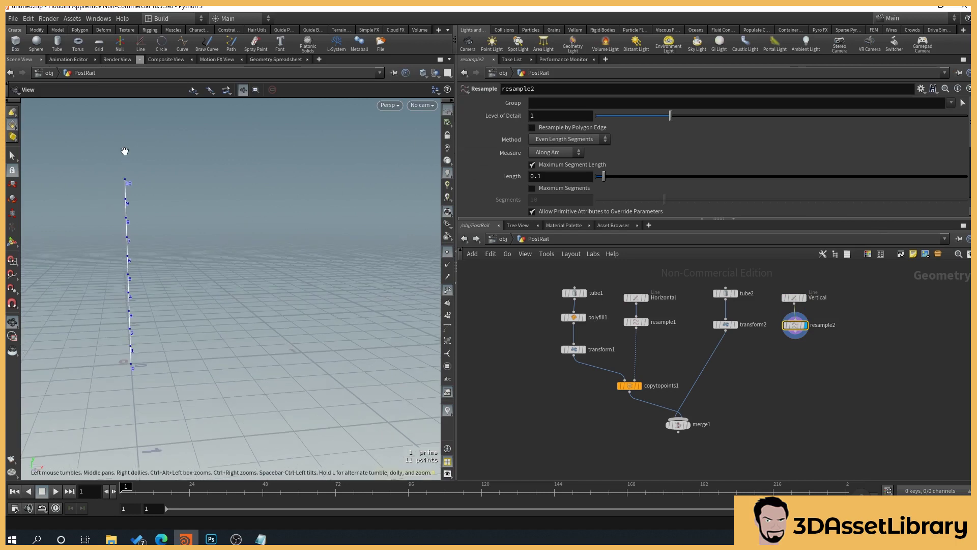
- Set the maximum segment length of resample2 to 1
{"action": "left_click_drag", "start_coordinate": [568, 176], "coordinate": [530, 176]}
{"action": "type", "text": "1"}
{"action": "key", "text": "Return"}
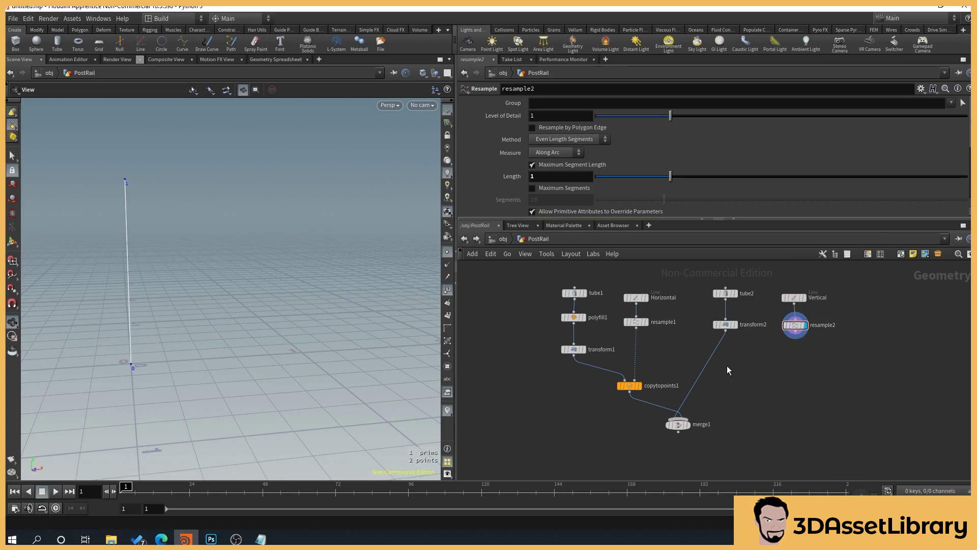
- Add a Copy to Points node below the rail branch and wire resample2 in as its target points
{"action": "middle_click_drag", "start_coordinate": [727, 366], "coordinate": [729, 363]}
{"action": "scroll", "coordinate": [764, 362], "scroll_direction": "up", "scroll_amount": 2}
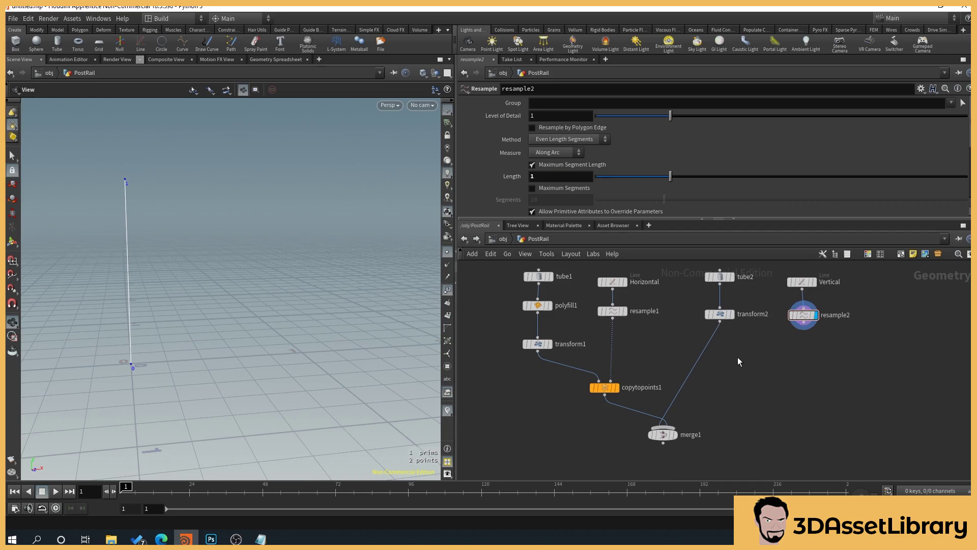
{"action": "key", "text": "Tab"}
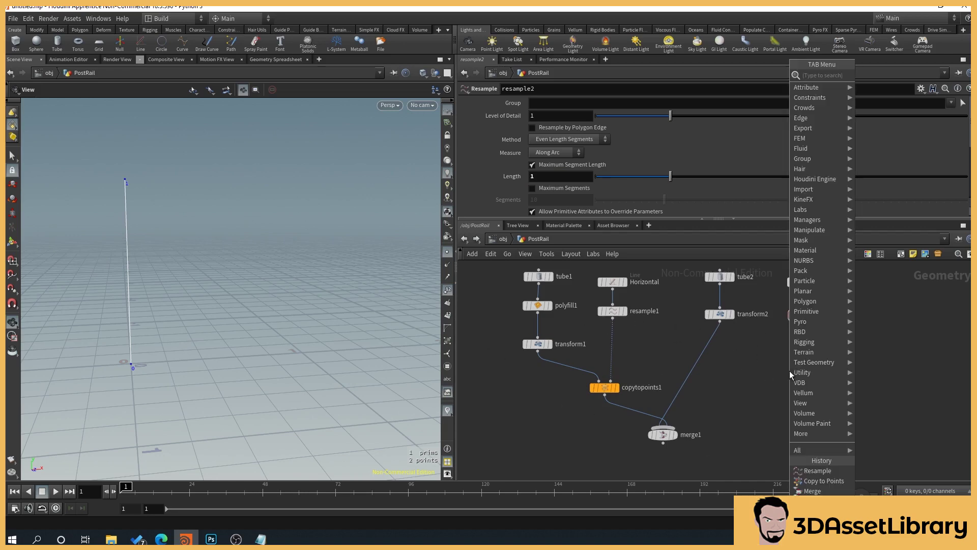
{"action": "type", "text": "copyt"}
{"action": "key", "text": "Down"}
{"action": "key", "text": "Down"}
{"action": "key", "text": "Return"}
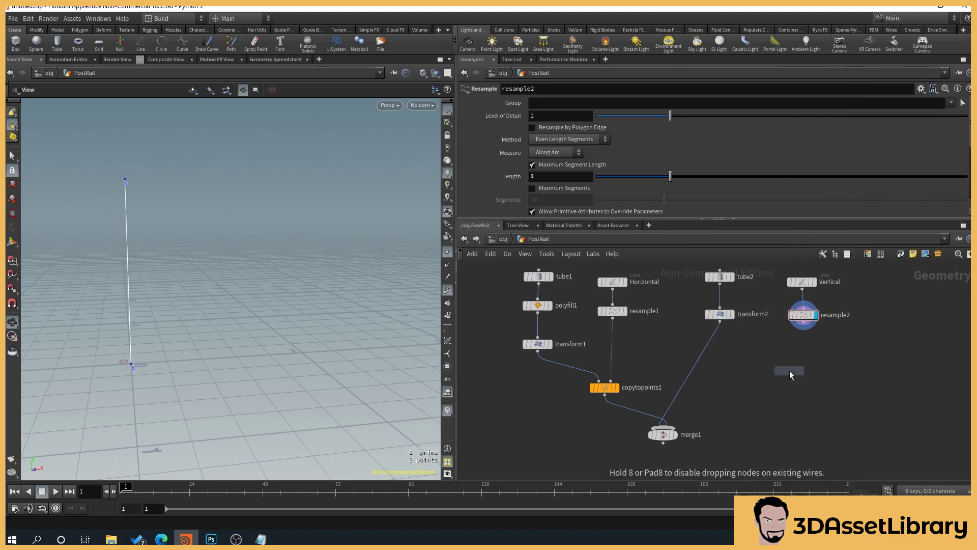
{"action": "left_click", "coordinate": [789, 371]}
{"action": "left_click_drag", "start_coordinate": [803, 330], "coordinate": [796, 363]}
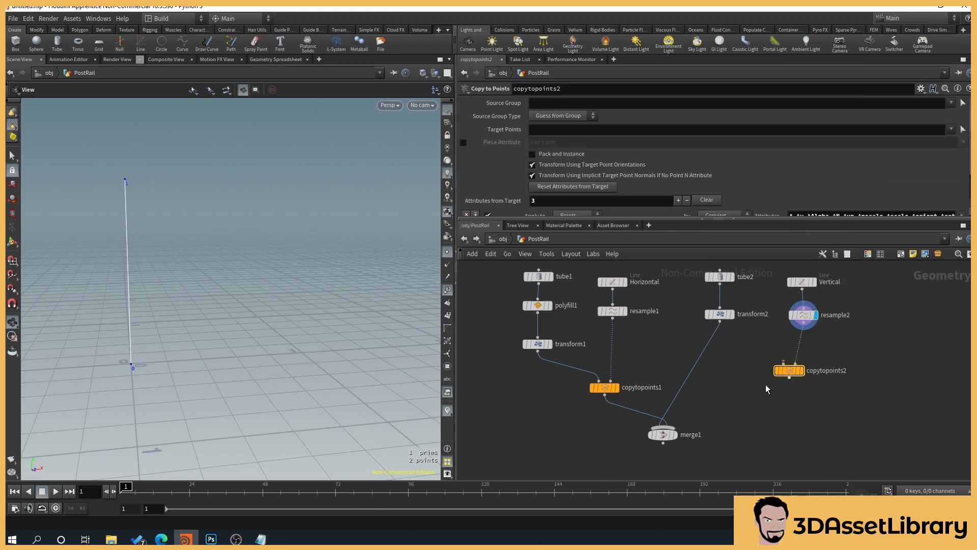
- Wire transform2 as the source of copytopoints2, feed its output into merge1 instead of transform2, and display the merged fence
{"action": "mouse_move", "coordinate": [718, 327]}
{"action": "left_mouse_down"}
{"action": "mouse_move", "coordinate": [786, 363]}
{"action": "mouse_move", "coordinate": [667, 428]}
{"action": "left_mouse_up"}
{"action": "left_click", "coordinate": [696, 363]}
{"action": "key", "text": "Delete"}
{"action": "left_click", "coordinate": [676, 434]}
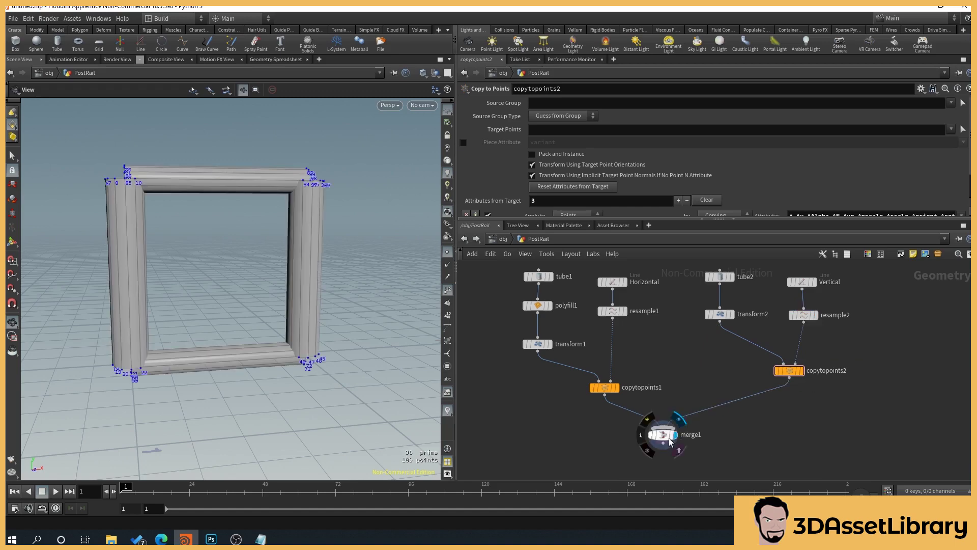
{"action": "left_click", "coordinate": [665, 436]}
{"action": "middle_click_drag", "start_coordinate": [189, 274], "coordinate": [213, 273]}
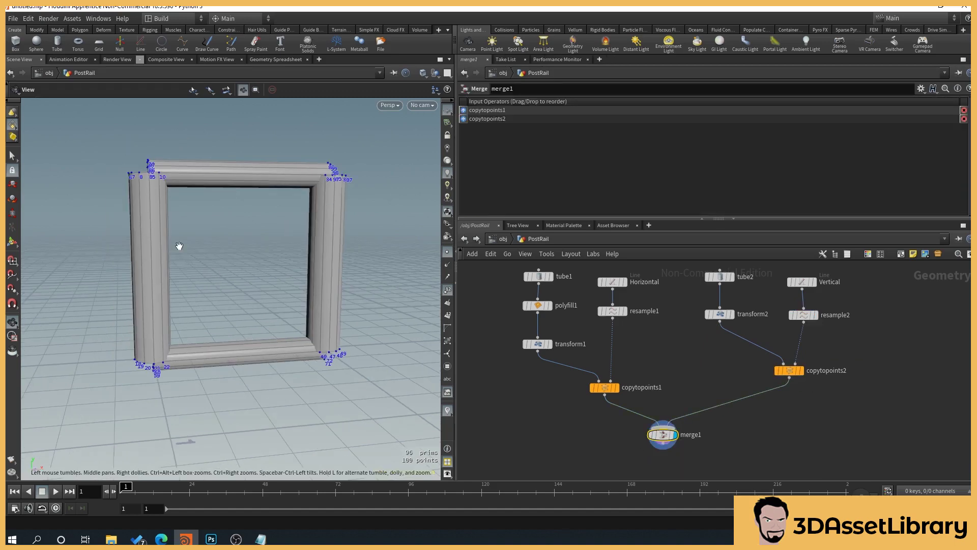
{"action": "left_click_drag", "start_coordinate": [204, 178], "coordinate": [218, 236]}
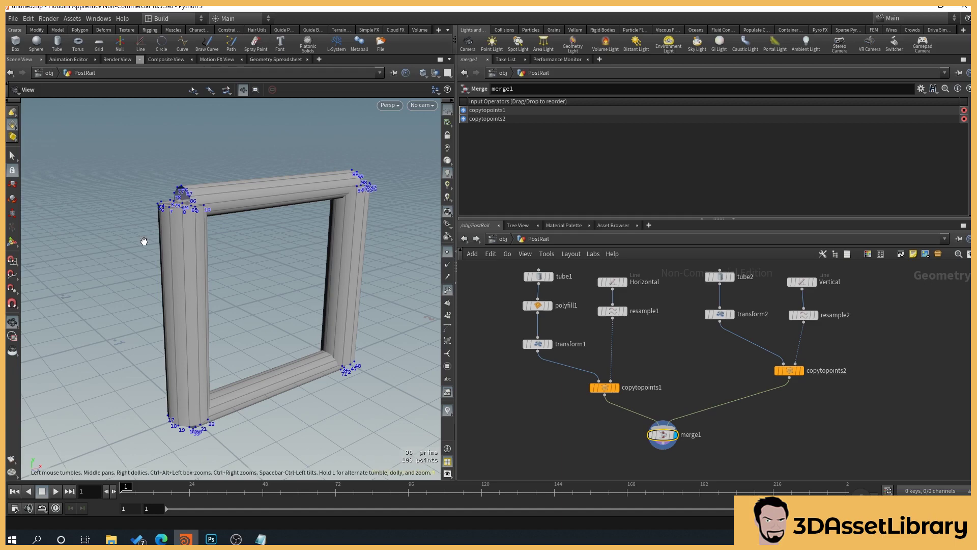
{"action": "left_click_drag", "start_coordinate": [256, 226], "coordinate": [256, 281]}
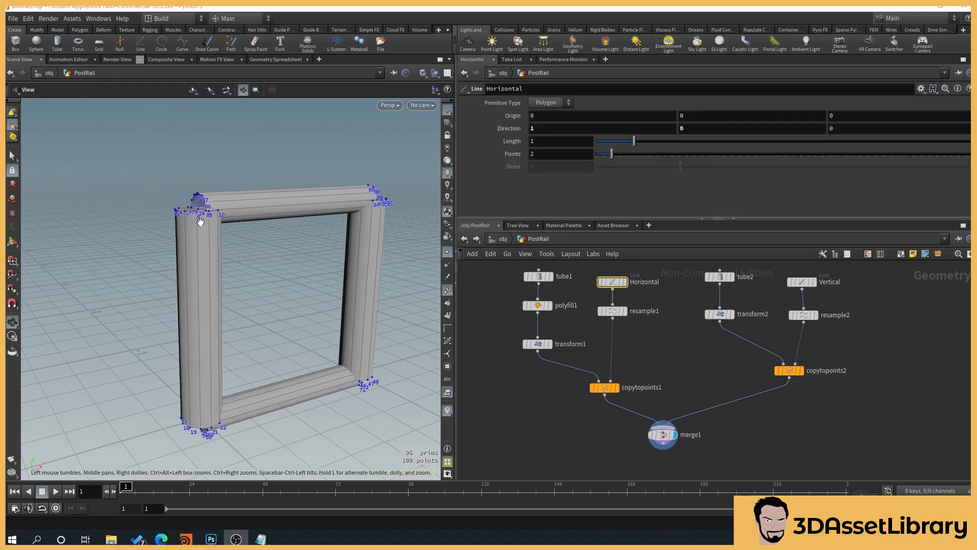
- Examine the outputs of tube2, transform2 and the Horizontal line to compare the rail with the line it depends on
{"action": "middle_click_drag", "start_coordinate": [683, 385], "coordinate": [648, 392]}
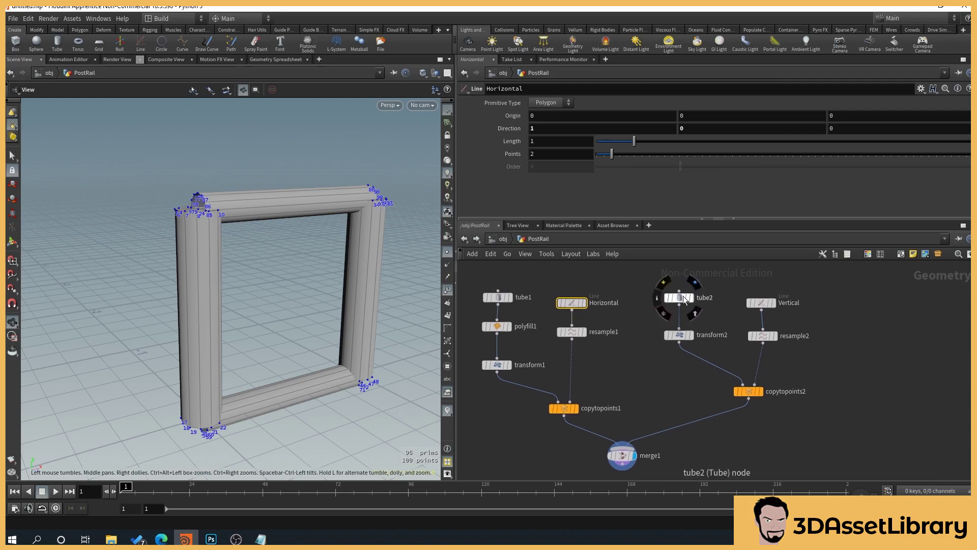
{"action": "left_click", "coordinate": [694, 305]}
{"action": "left_click", "coordinate": [694, 305]}
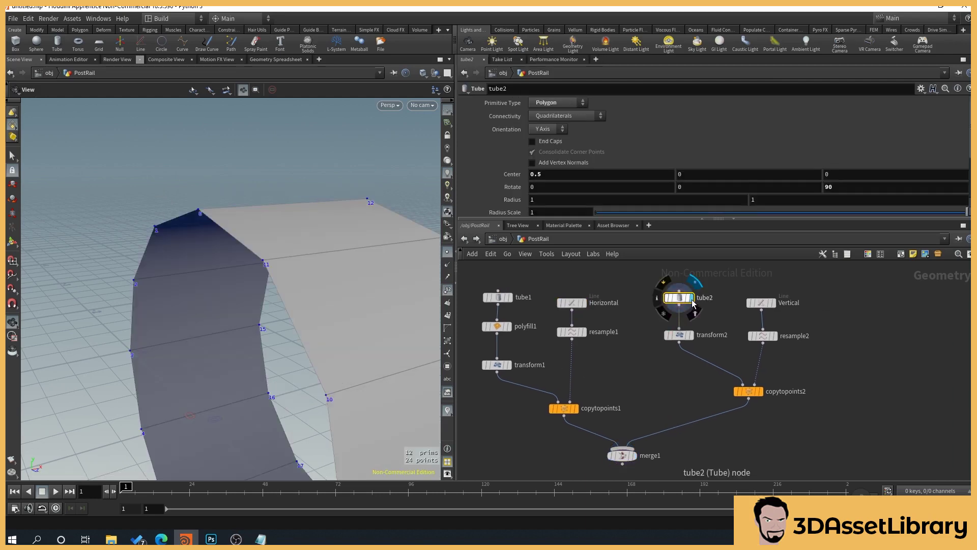
{"action": "left_click", "coordinate": [694, 334]}
{"action": "middle_click_drag", "start_coordinate": [633, 362], "coordinate": [606, 345]}
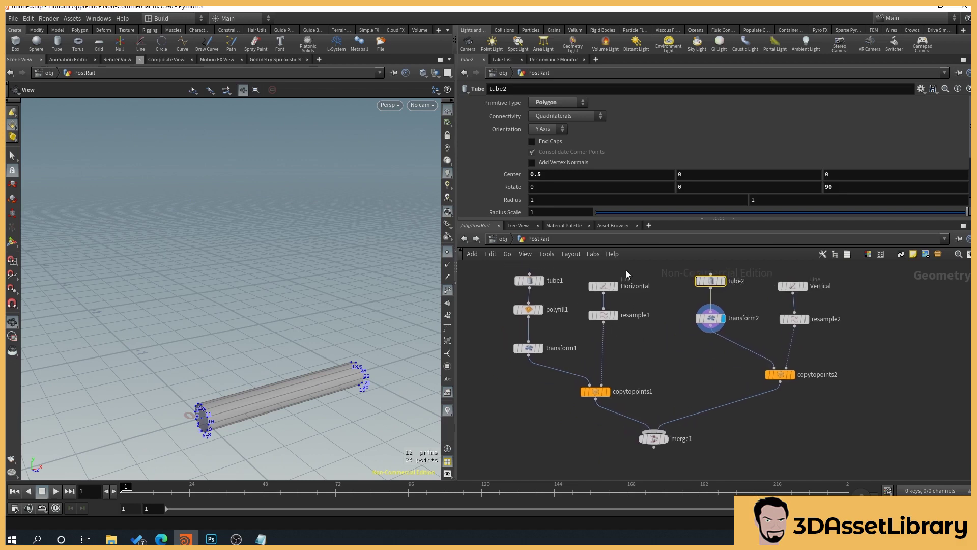
{"action": "left_click", "coordinate": [618, 293]}
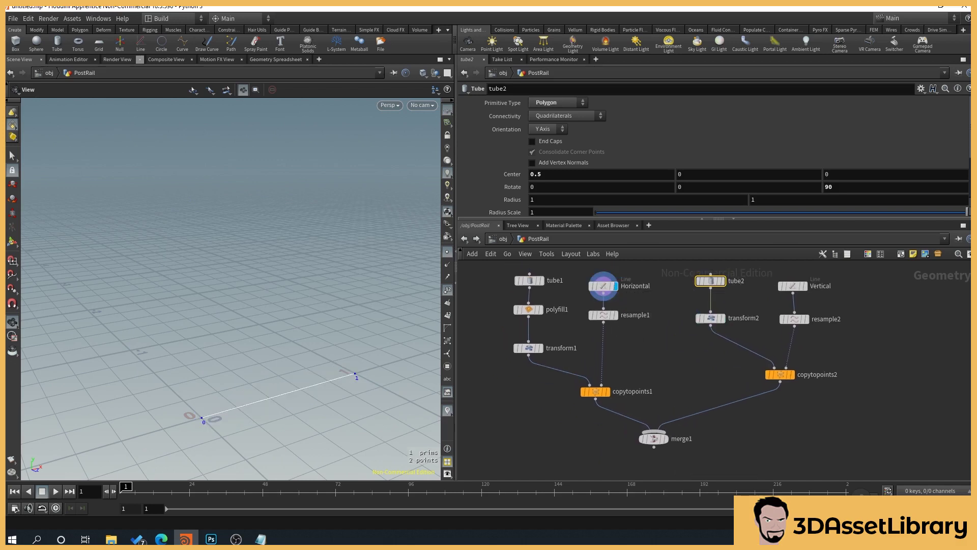
{"action": "middle_click_drag", "start_coordinate": [459, 440], "coordinate": [511, 453]}
{"action": "middle_click_drag", "start_coordinate": [623, 283], "coordinate": [624, 288]}
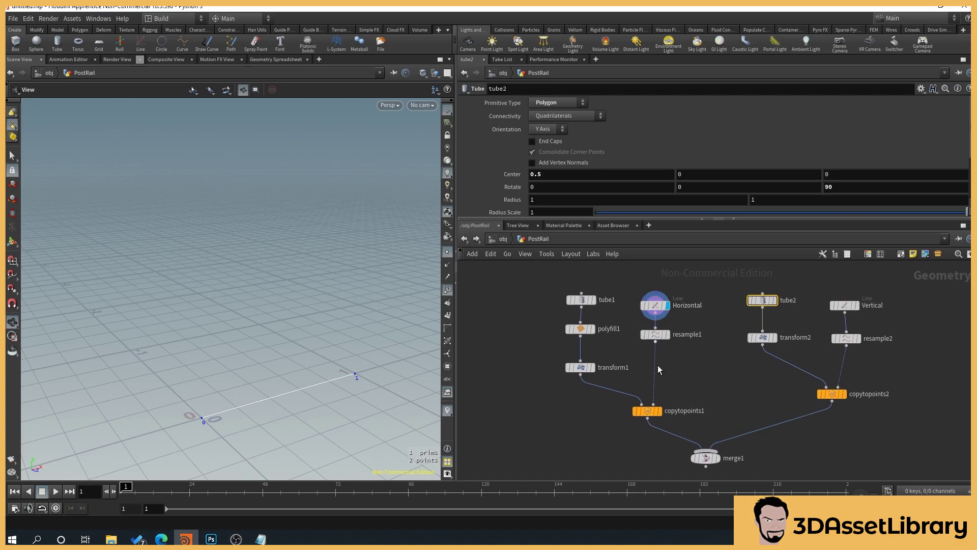
{"action": "middle_click_drag", "start_coordinate": [682, 322], "coordinate": [675, 321]}
{"action": "left_click", "coordinate": [647, 306]}
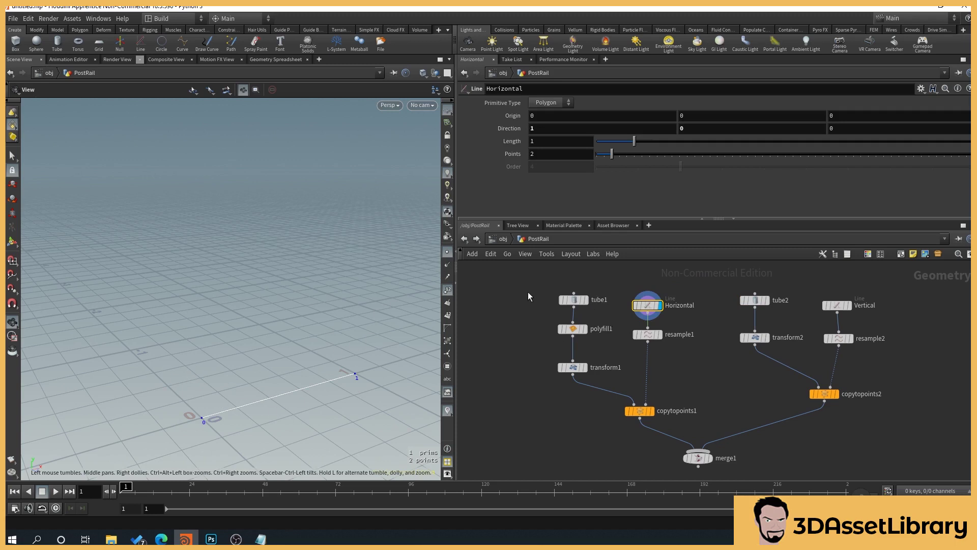
- Inspect the post from transform1, redisplay merge1, and review the tube1 parameters down to its height, rows and columns
{"action": "left_click", "coordinate": [575, 300]}
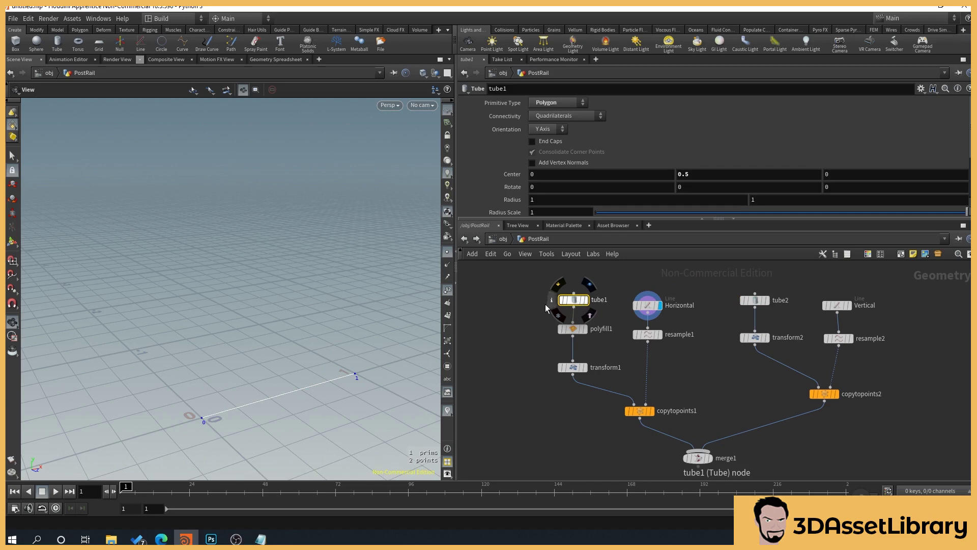
{"action": "left_click", "coordinate": [585, 367]}
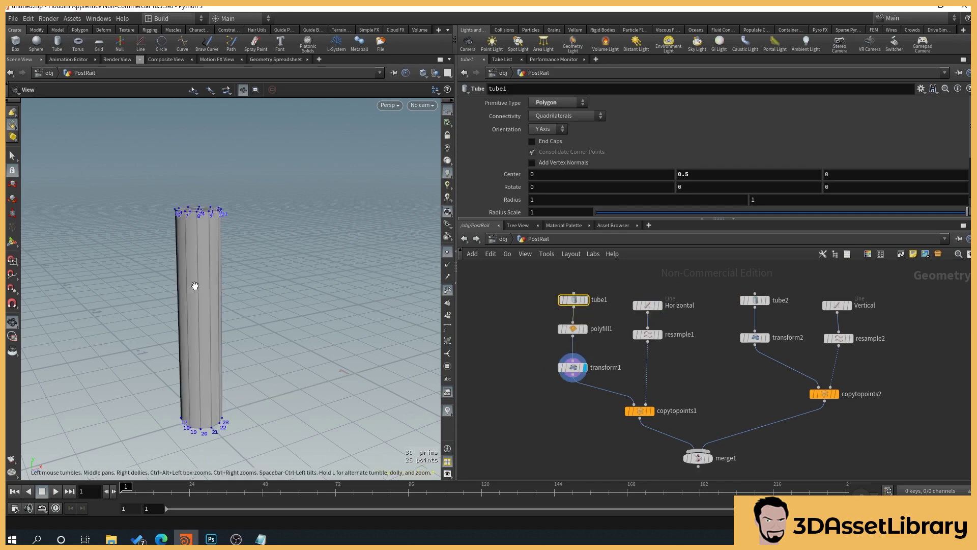
{"action": "left_click", "coordinate": [711, 458]}
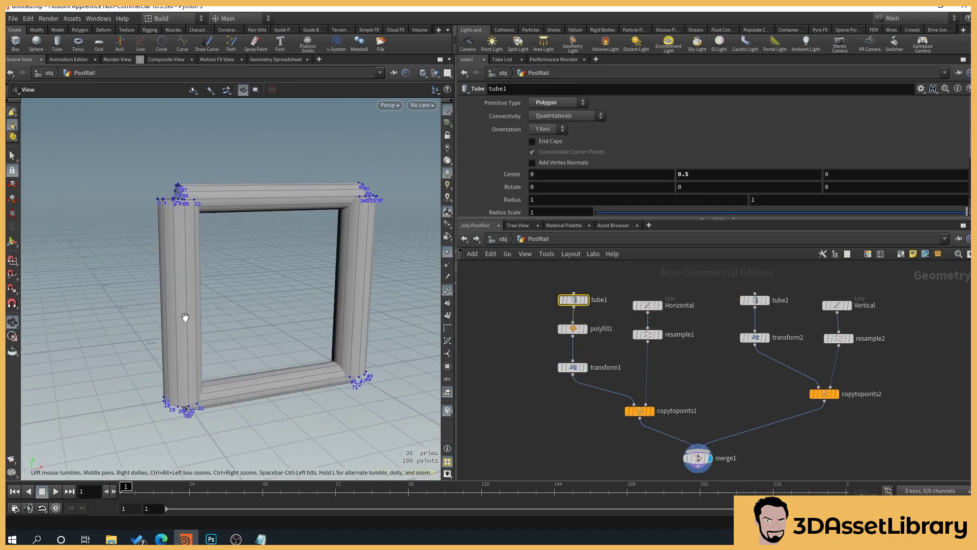
{"action": "middle_click_drag", "start_coordinate": [201, 239], "coordinate": [248, 264]}
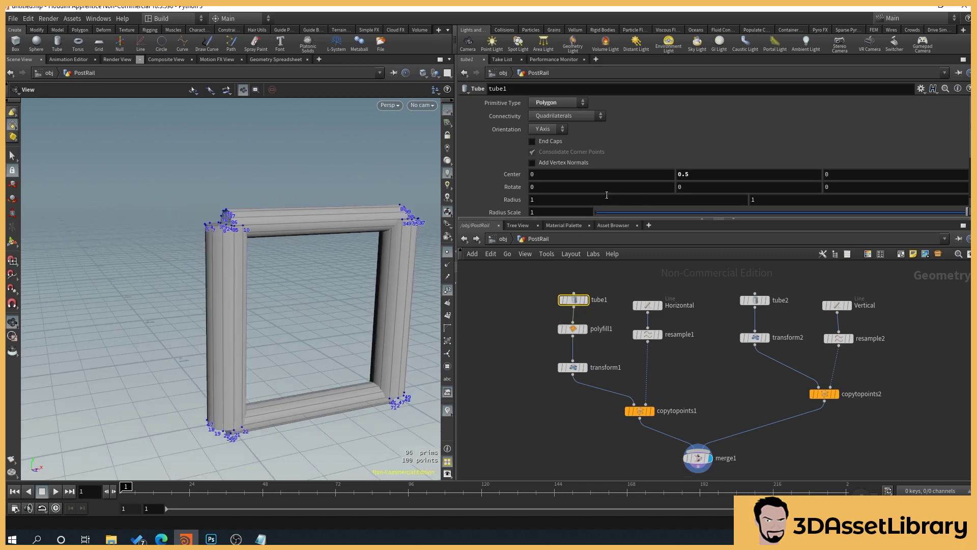
{"action": "scroll", "coordinate": [611, 194], "scroll_direction": "down", "scroll_amount": 3}
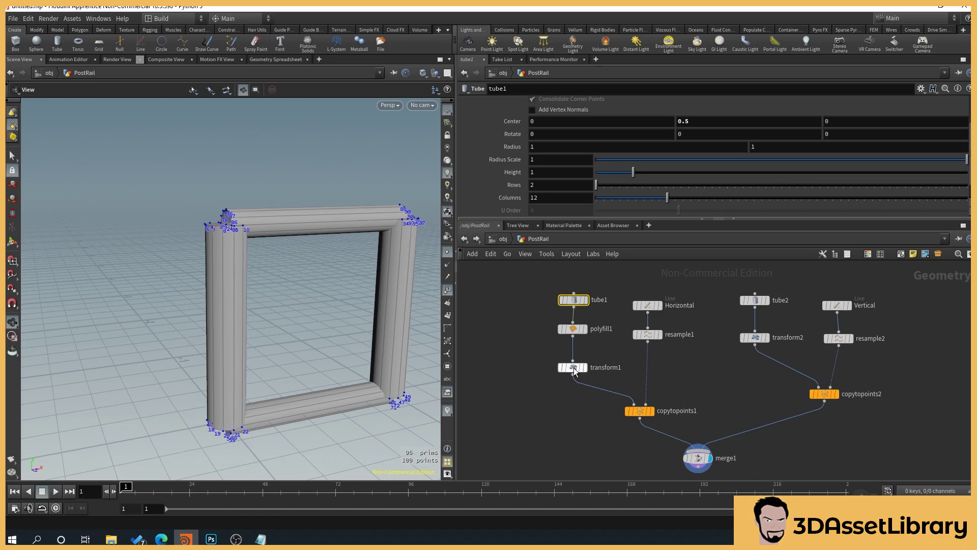
- Set transform1's Y scale to the expression ch("../Vertical/dist")+.2 so the posts extend above the rails
{"action": "left_click", "coordinate": [574, 369]}
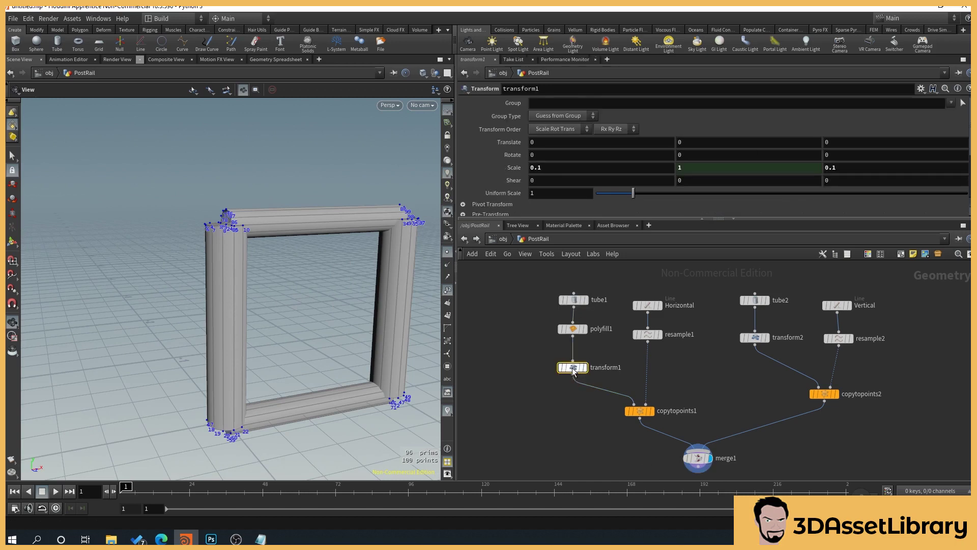
{"action": "left_click", "coordinate": [695, 168]}
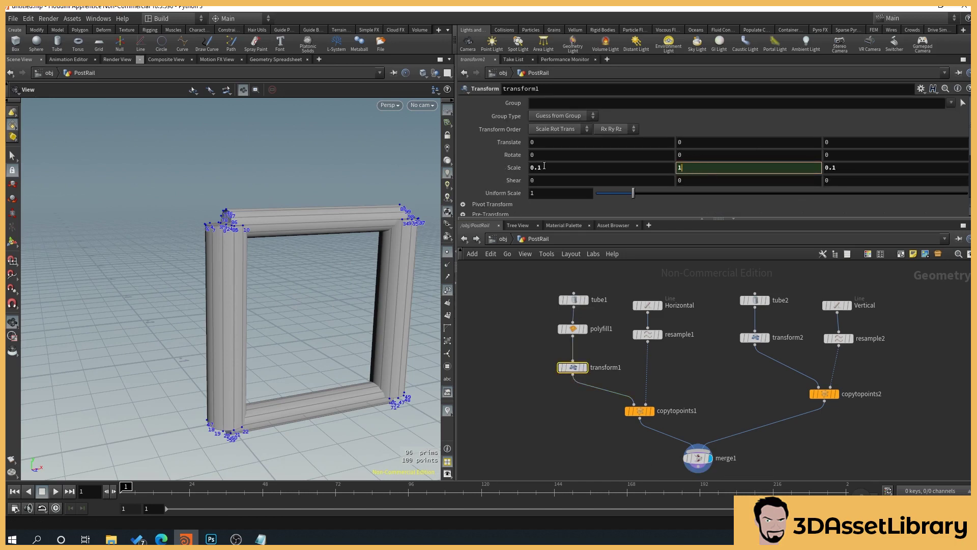
{"action": "left_click", "coordinate": [515, 168]}
{"action": "left_click", "coordinate": [779, 170]}
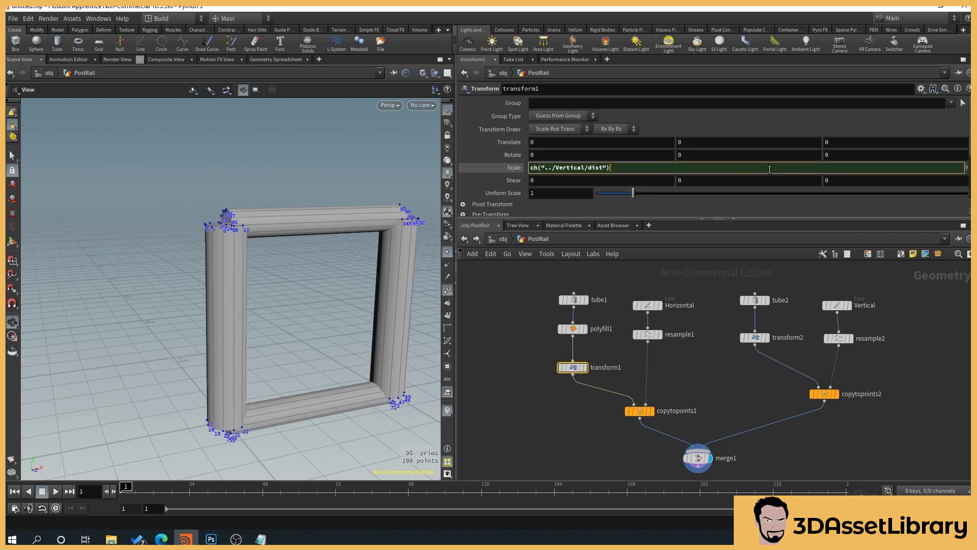
{"action": "left_click", "coordinate": [504, 164]}
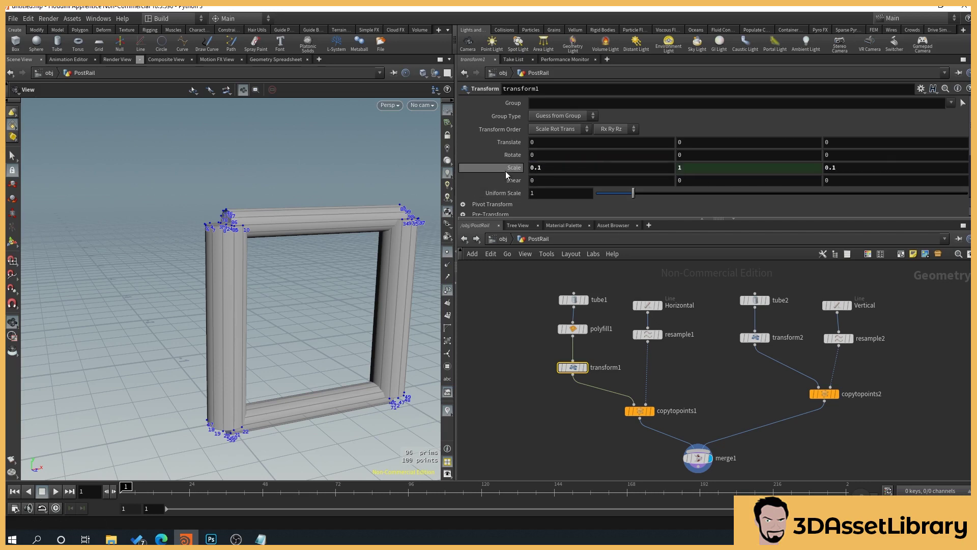
{"action": "left_click", "coordinate": [514, 169]}
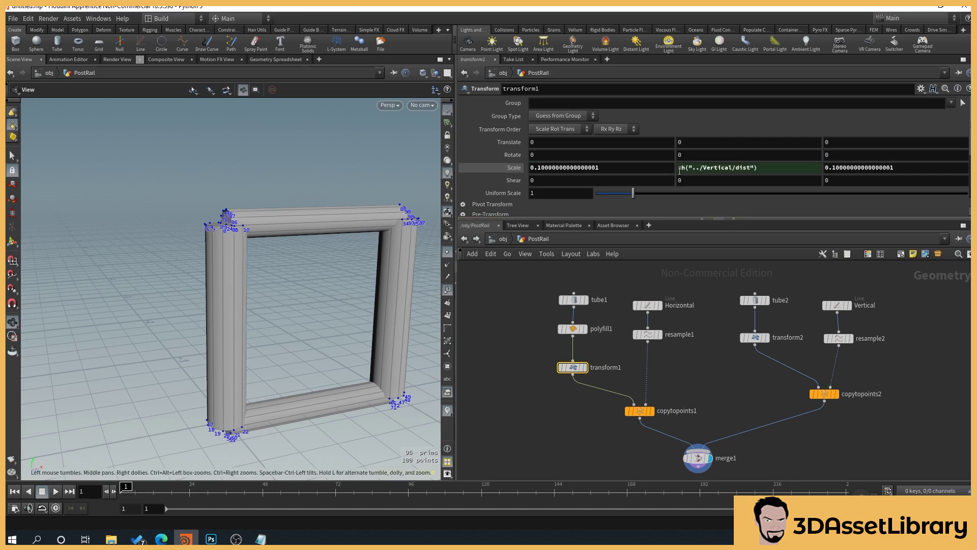
{"action": "left_click", "coordinate": [775, 170]}
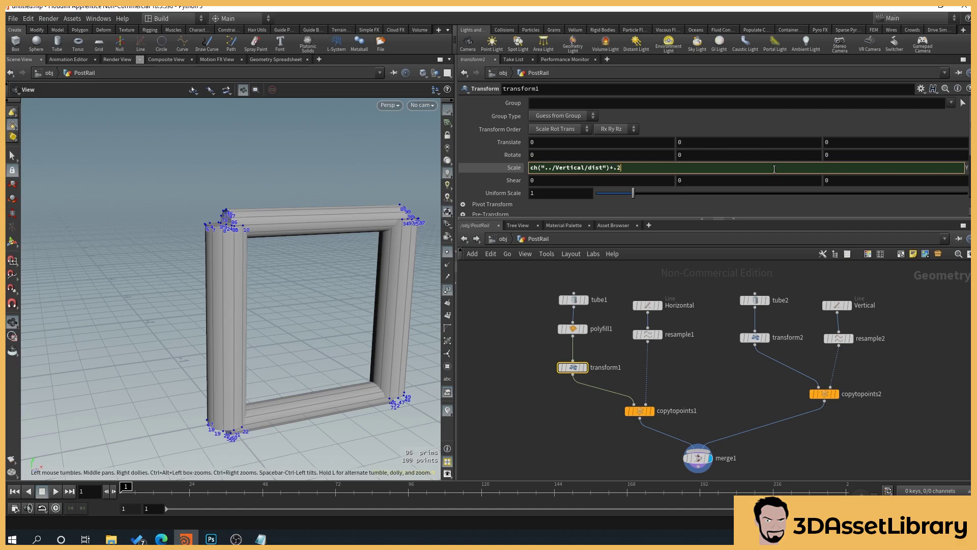
{"action": "key", "text": "Return"}
{"action": "left_click", "coordinate": [775, 169]}
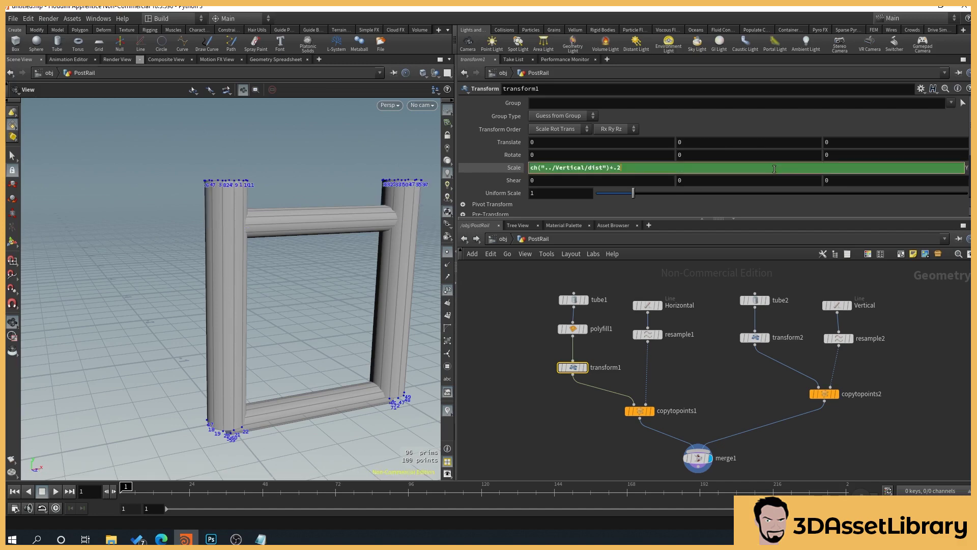
{"action": "left_click", "coordinate": [513, 334]}
{"action": "left_click_drag", "start_coordinate": [389, 382], "coordinate": [287, 299]}
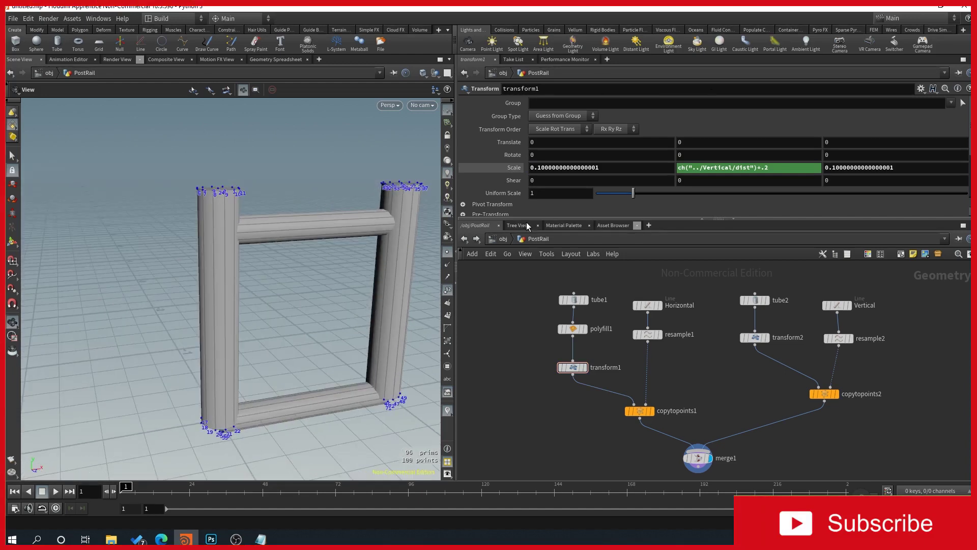
- Test the fence height by lengthening the Vertical line to about 1.31 and 1.58, and restore its length to 1
{"action": "left_click", "coordinate": [573, 300]}
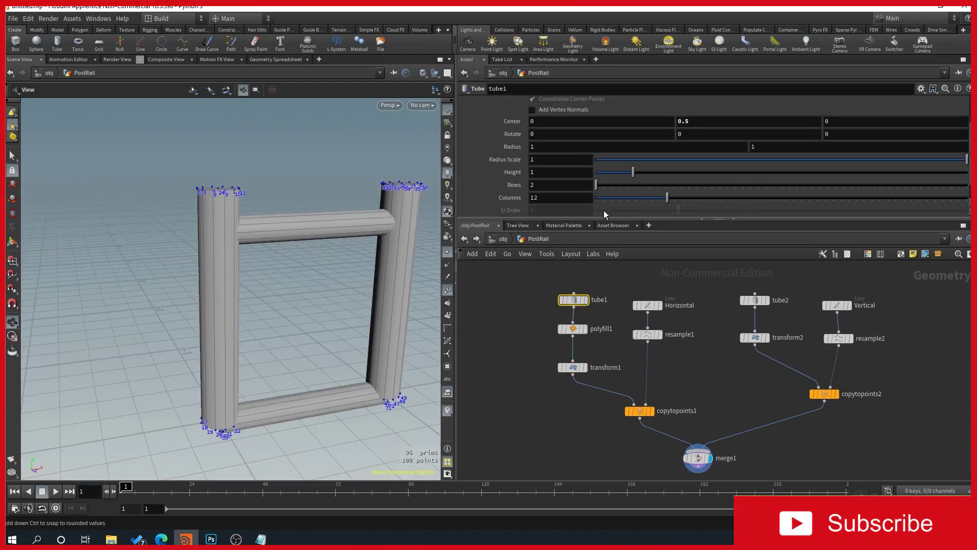
{"action": "left_click", "coordinate": [650, 306]}
{"action": "scroll", "coordinate": [369, 228], "scroll_direction": "down", "scroll_amount": 2}
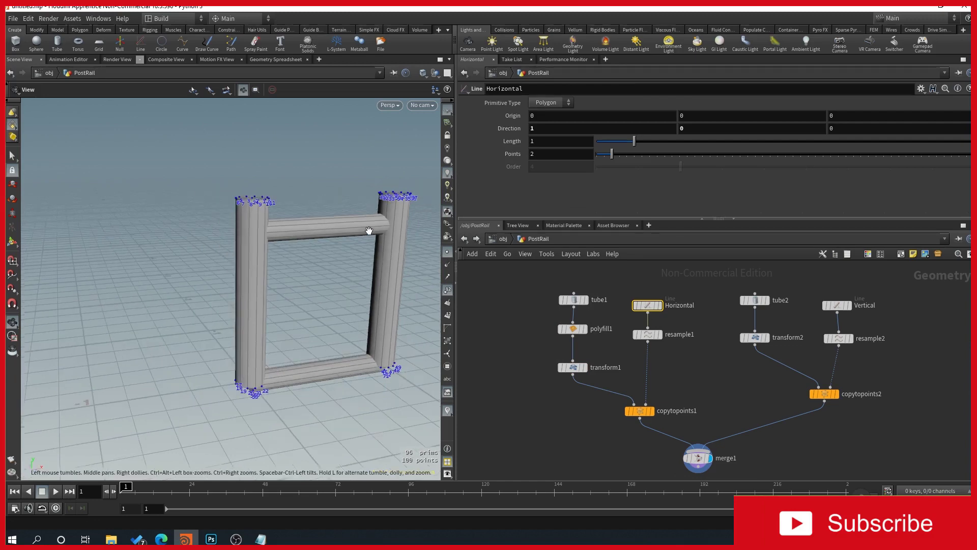
{"action": "left_click_drag", "start_coordinate": [363, 169], "coordinate": [351, 183]}
{"action": "left_click", "coordinate": [838, 306]}
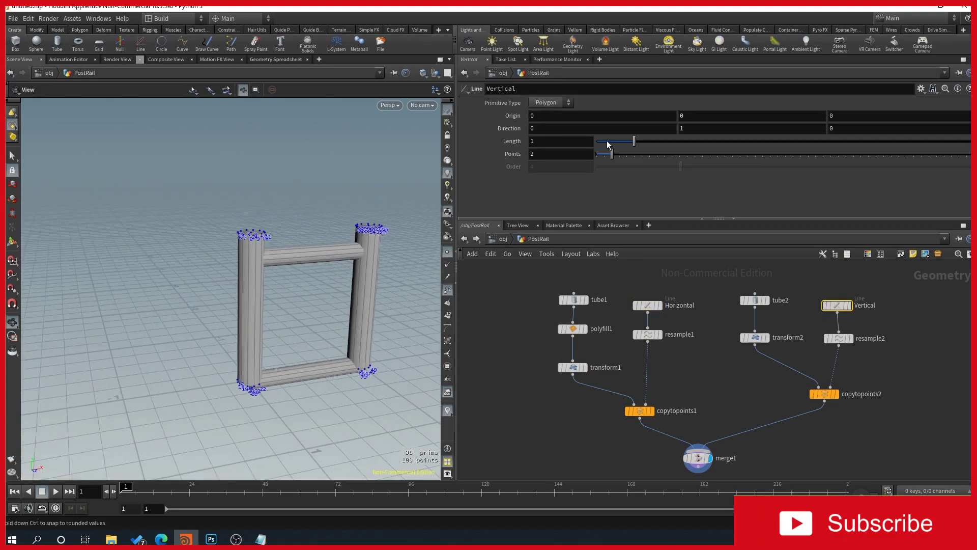
{"action": "mouse_move", "coordinate": [635, 147]}
{"action": "left_mouse_down"}
{"action": "mouse_move", "coordinate": [657, 146]}
{"action": "mouse_move", "coordinate": [647, 145]}
{"action": "left_mouse_up"}
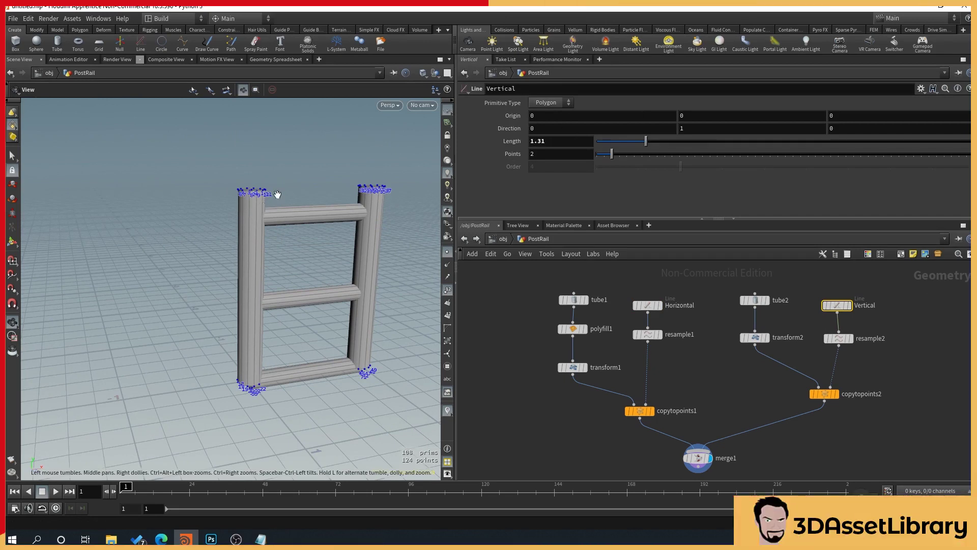
{"action": "mouse_move", "coordinate": [646, 141]}
{"action": "left_mouse_down"}
{"action": "mouse_move", "coordinate": [669, 139]}
{"action": "mouse_move", "coordinate": [657, 141]}
{"action": "left_mouse_up"}
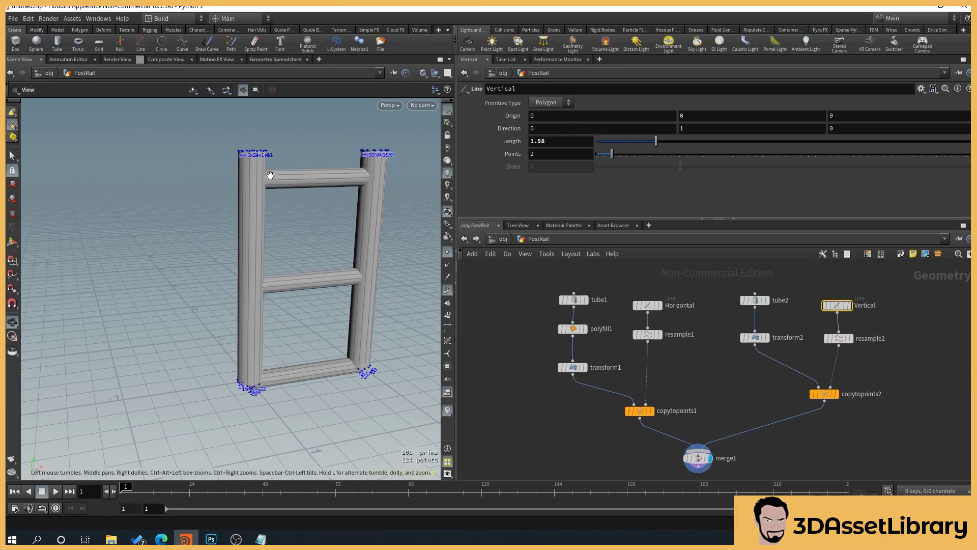
{"action": "left_click_drag", "start_coordinate": [550, 141], "coordinate": [510, 138]}
{"action": "type", "text": "1"}
{"action": "key", "text": "Return"}
- Set the maximum segment length of resample2 to 0.98 to add a middle rail between the posts
{"action": "middle_click_drag", "start_coordinate": [683, 376], "coordinate": [684, 354]}
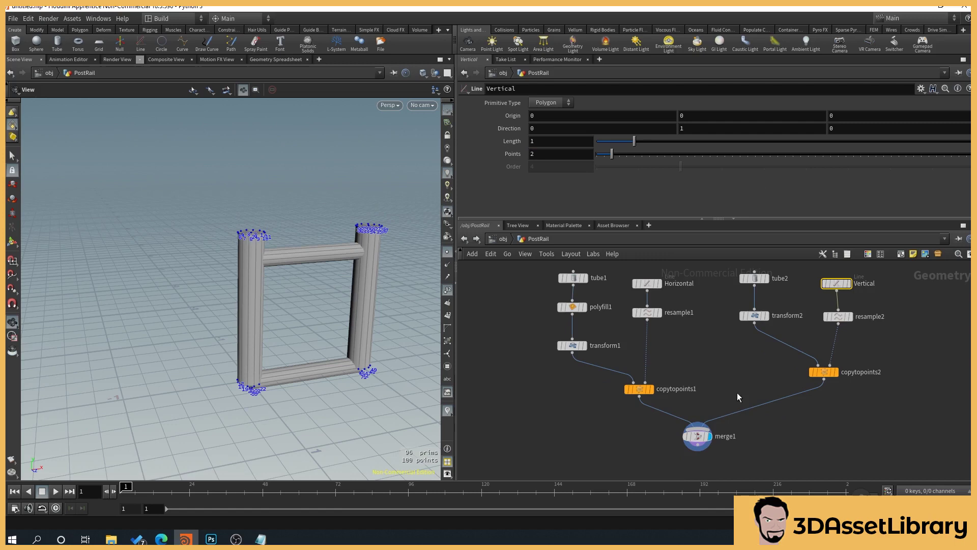
{"action": "left_click", "coordinate": [698, 436]}
{"action": "left_click_drag", "start_coordinate": [307, 406], "coordinate": [318, 368]}
{"action": "scroll", "coordinate": [312, 367], "scroll_direction": "up", "scroll_amount": 4}
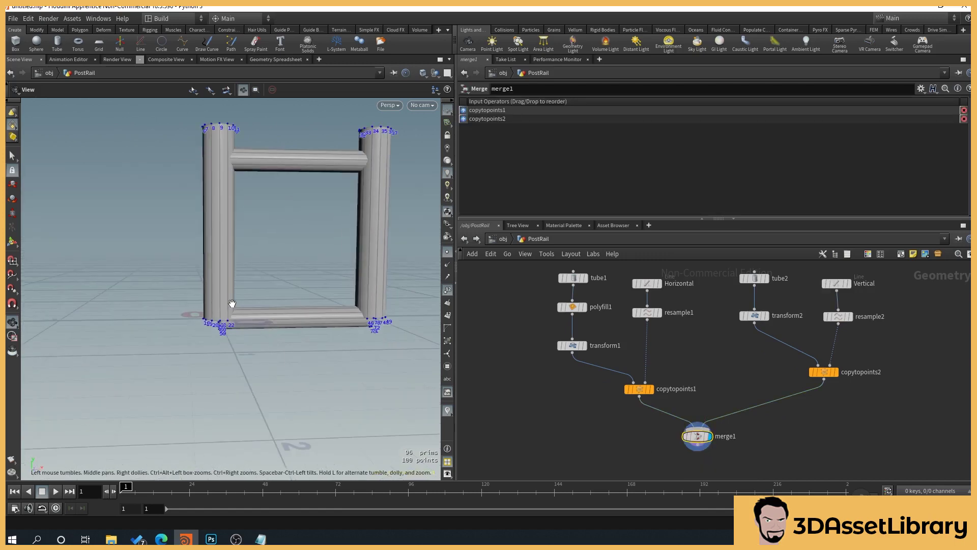
{"action": "left_click_drag", "start_coordinate": [192, 299], "coordinate": [284, 272]}
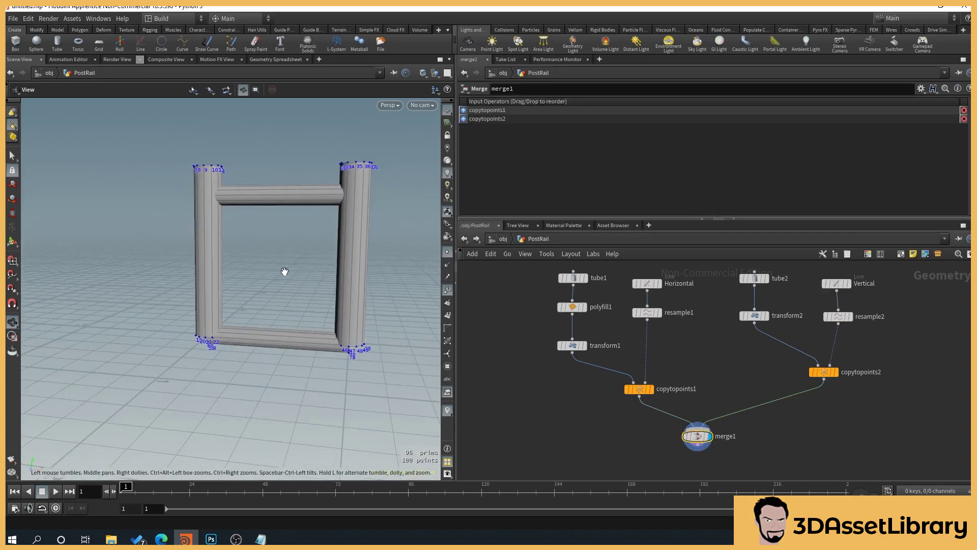
{"action": "left_click", "coordinate": [839, 320]}
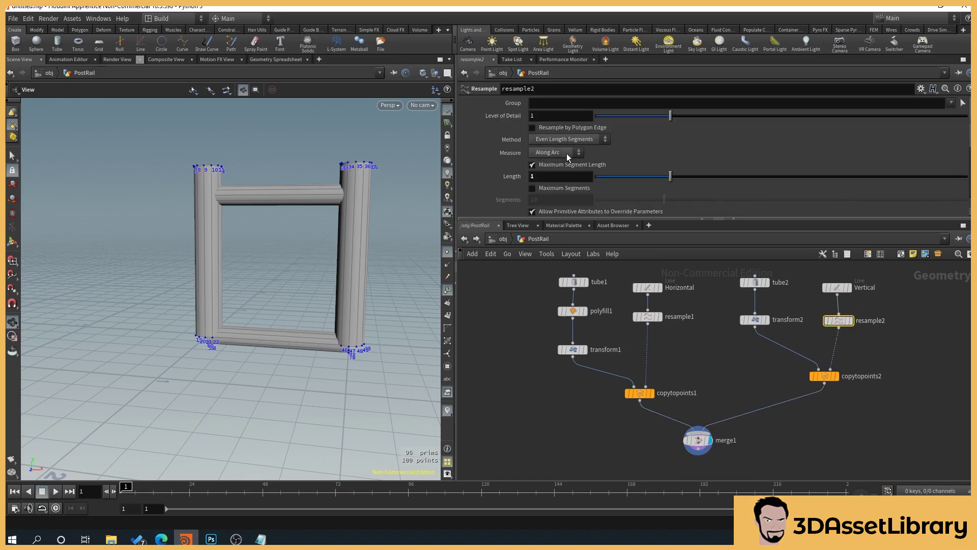
{"action": "left_click_drag", "start_coordinate": [669, 177], "coordinate": [670, 176]}
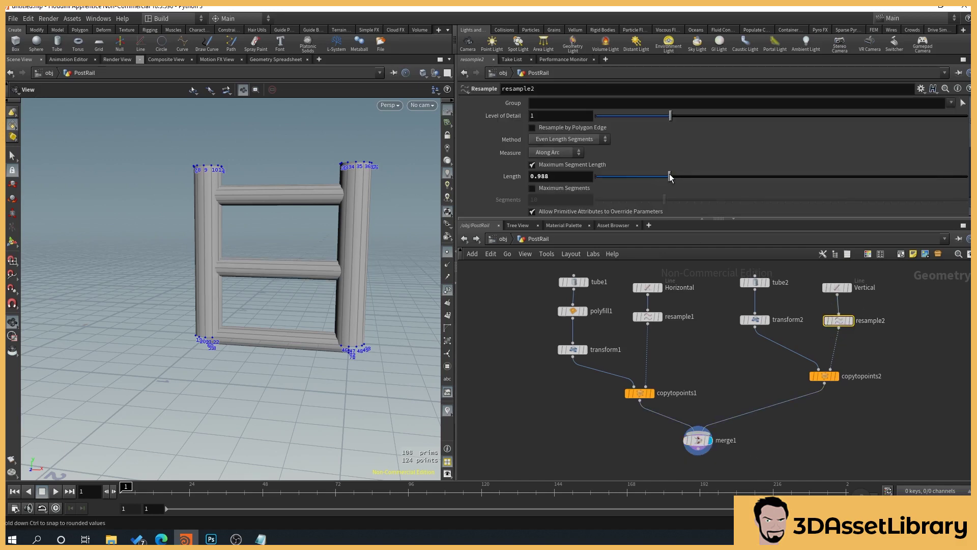
{"action": "left_click", "coordinate": [574, 174]}
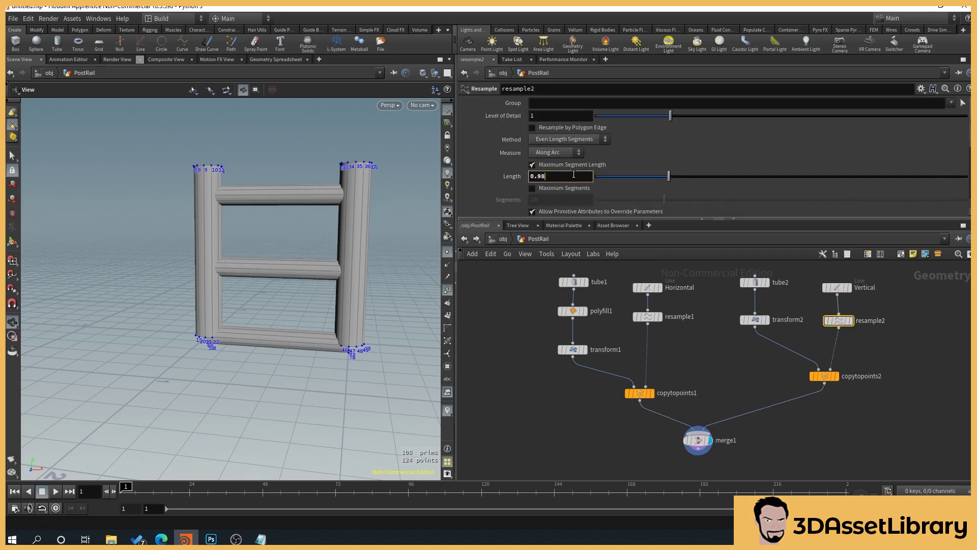
{"action": "key", "text": "Return"}
{"action": "left_click_drag", "start_coordinate": [294, 388], "coordinate": [265, 286]}
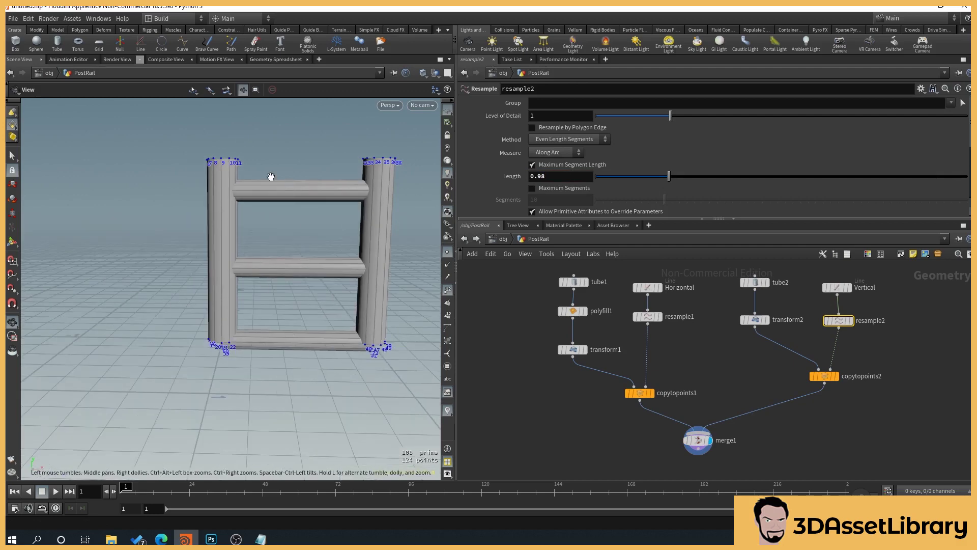
{"action": "left_click_drag", "start_coordinate": [413, 396], "coordinate": [426, 397]}
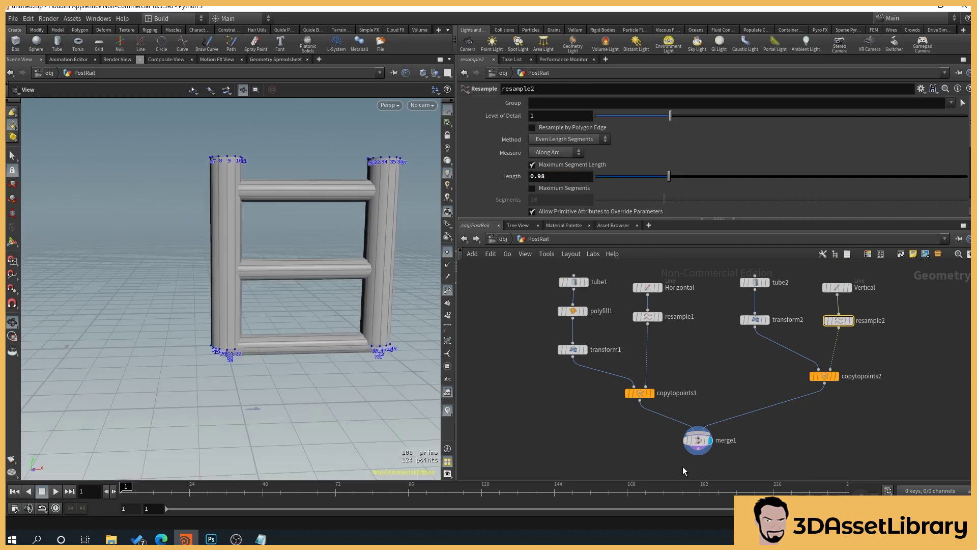
- Spread out the node network, leaving free space between the upstream nodes and the two Copy to Points nodes
{"action": "middle_click_drag", "start_coordinate": [873, 397], "coordinate": [842, 391]}
{"action": "scroll", "coordinate": [842, 391], "scroll_direction": "down", "scroll_amount": 1}
{"action": "middle_click_drag", "start_coordinate": [863, 330], "coordinate": [858, 338]}
{"action": "left_click_drag", "start_coordinate": [833, 345], "coordinate": [781, 319]}
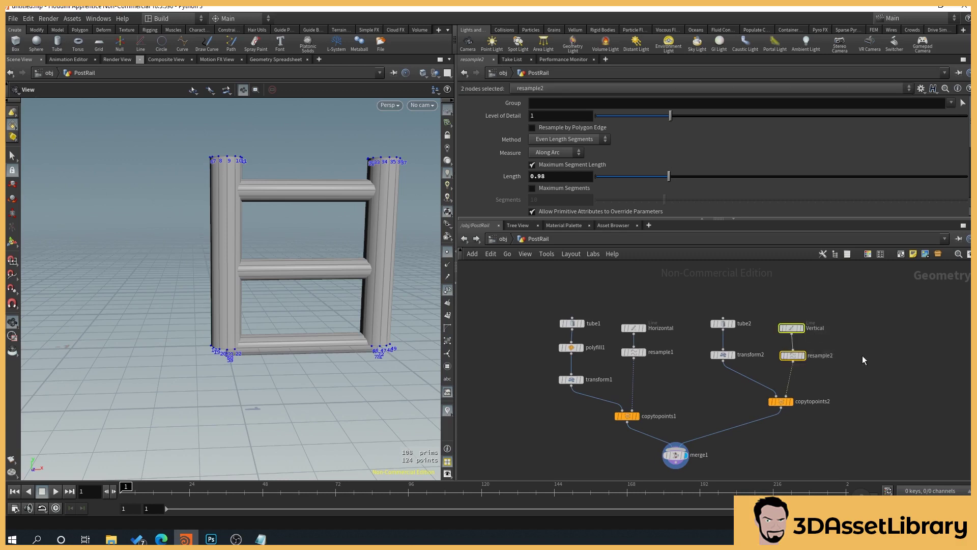
{"action": "middle_click_drag", "start_coordinate": [862, 355], "coordinate": [850, 330]}
{"action": "left_click_drag", "start_coordinate": [775, 374], "coordinate": [761, 401]}
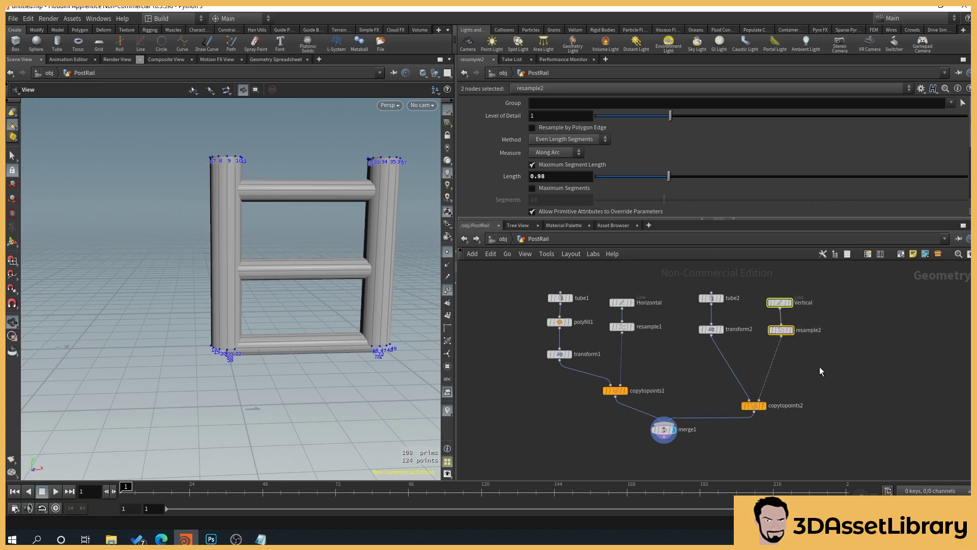
{"action": "middle_click_drag", "start_coordinate": [818, 353], "coordinate": [786, 406]}
{"action": "left_click_drag", "start_coordinate": [802, 411], "coordinate": [516, 348]}
{"action": "middle_click_drag", "start_coordinate": [745, 441], "coordinate": [752, 401]}
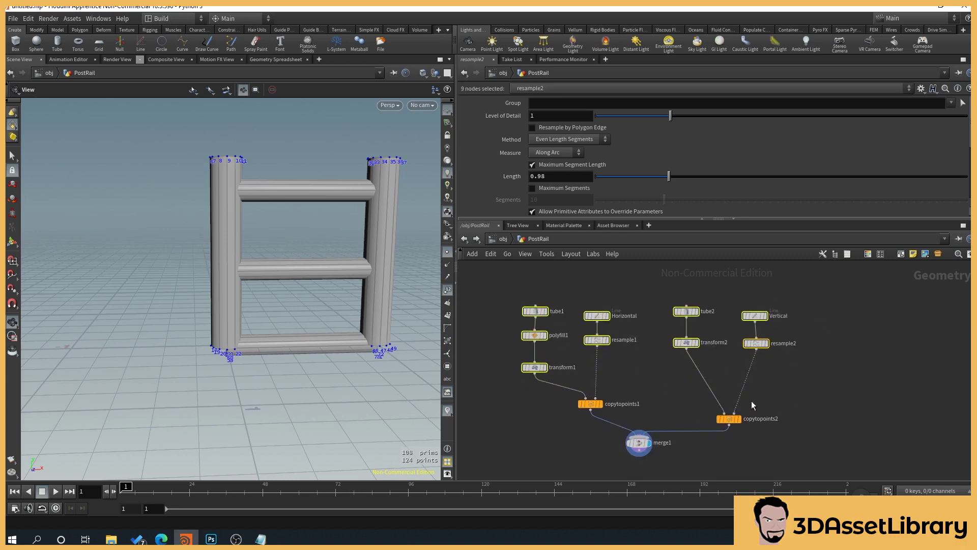
{"action": "left_click_drag", "start_coordinate": [803, 403], "coordinate": [507, 289]}
{"action": "middle_click_drag", "start_coordinate": [529, 439], "coordinate": [531, 458]}
{"action": "left_click_drag", "start_coordinate": [502, 283], "coordinate": [753, 422]}
{"action": "left_click", "coordinate": [597, 381]}
{"action": "mouse_move", "coordinate": [510, 304]}
{"action": "left_mouse_down"}
{"action": "mouse_move", "coordinate": [677, 392]}
{"action": "mouse_move", "coordinate": [776, 390]}
{"action": "mouse_move", "coordinate": [762, 313]}
{"action": "left_mouse_up"}
{"action": "middle_click_drag", "start_coordinate": [845, 378], "coordinate": [845, 388]}
{"action": "left_click", "coordinate": [845, 394]}
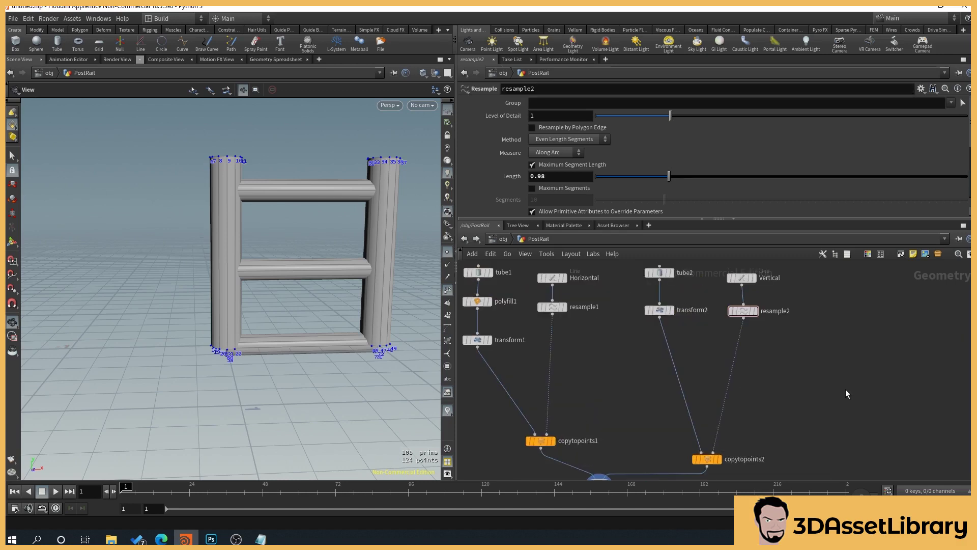
- Display resample2's output and examine the vertical line's numbered points alongside the branches feeding both Copy to Points nodes
{"action": "scroll", "coordinate": [764, 364], "scroll_direction": "up", "scroll_amount": 3}
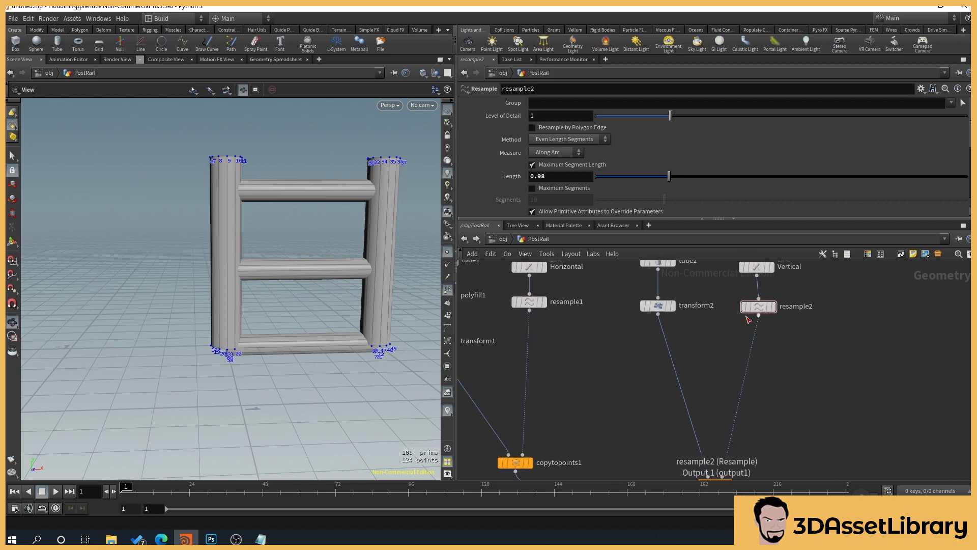
{"action": "left_click", "coordinate": [773, 306]}
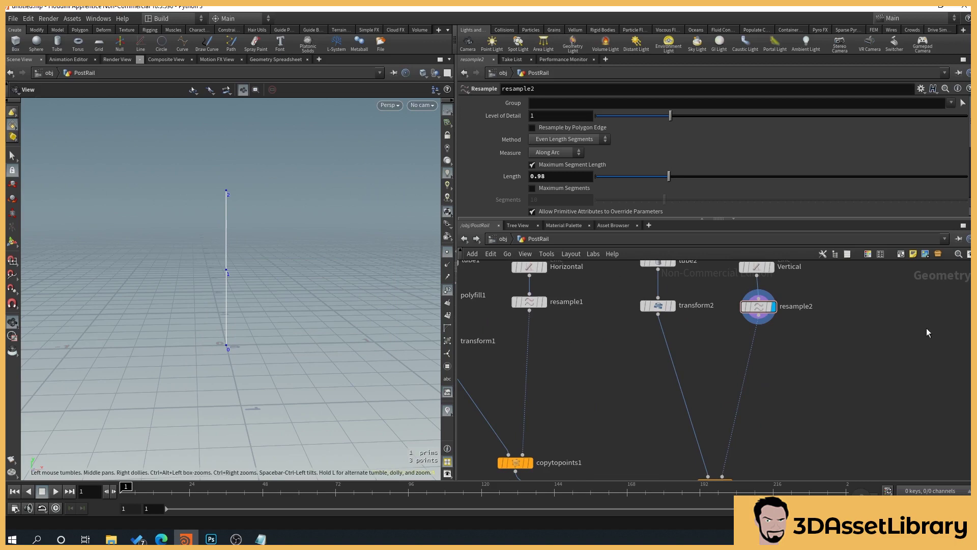
{"action": "scroll", "coordinate": [881, 322], "scroll_direction": "down", "scroll_amount": 1}
{"action": "middle_click_drag", "start_coordinate": [877, 316], "coordinate": [877, 337]}
{"action": "scroll", "coordinate": [782, 306], "scroll_direction": "up", "scroll_amount": 2}
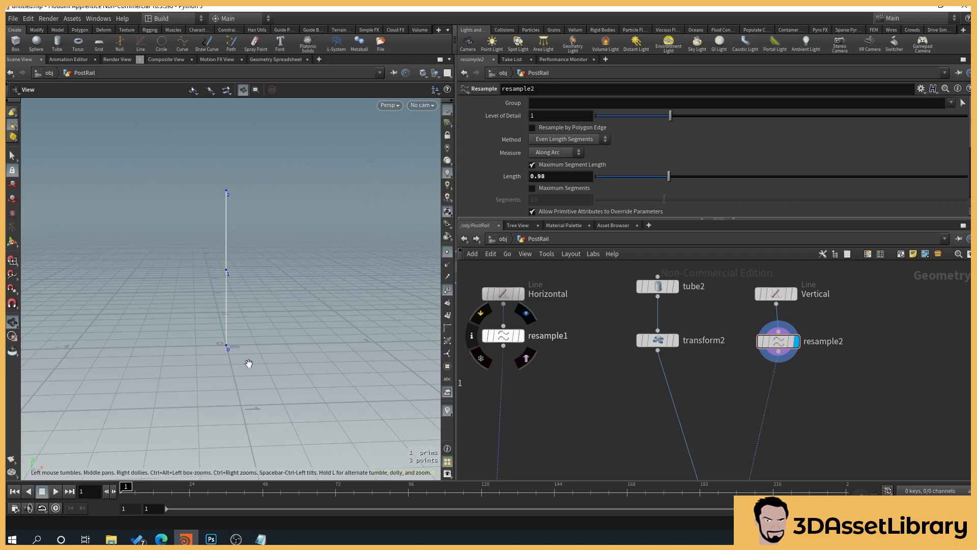
{"action": "scroll", "coordinate": [918, 407], "scroll_direction": "down", "scroll_amount": 3}
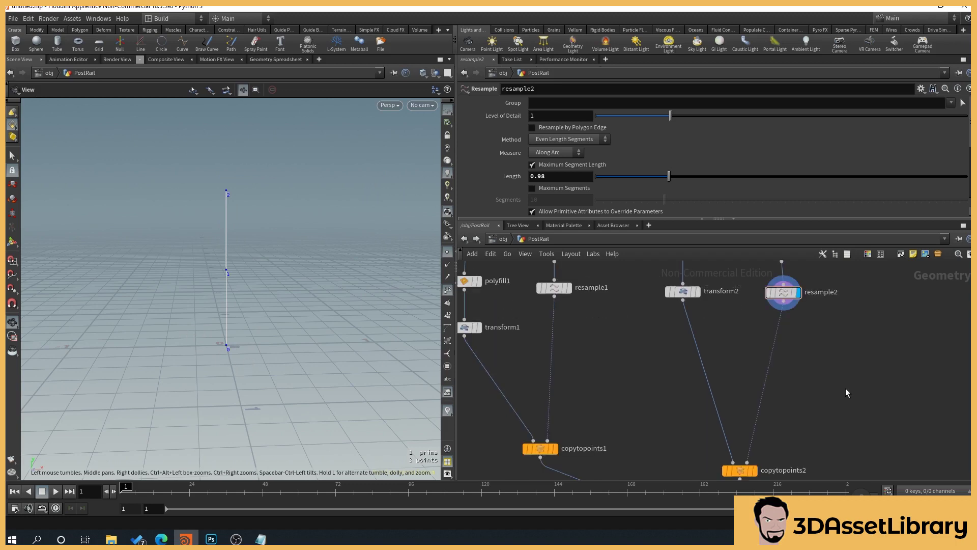
{"action": "scroll", "coordinate": [846, 395], "scroll_direction": "down", "scroll_amount": 1}
{"action": "middle_click_drag", "start_coordinate": [839, 396], "coordinate": [767, 382]}
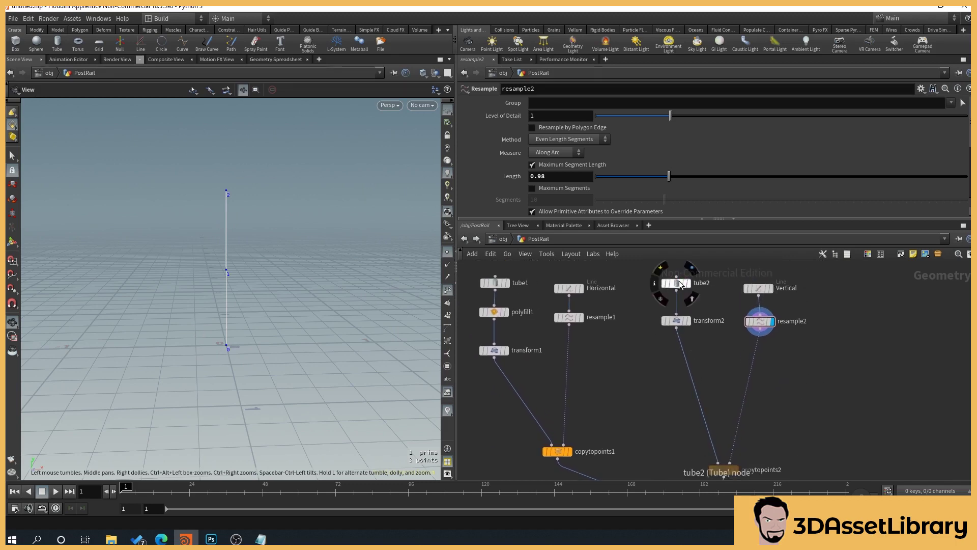
{"action": "middle_click_drag", "start_coordinate": [711, 368], "coordinate": [700, 338]}
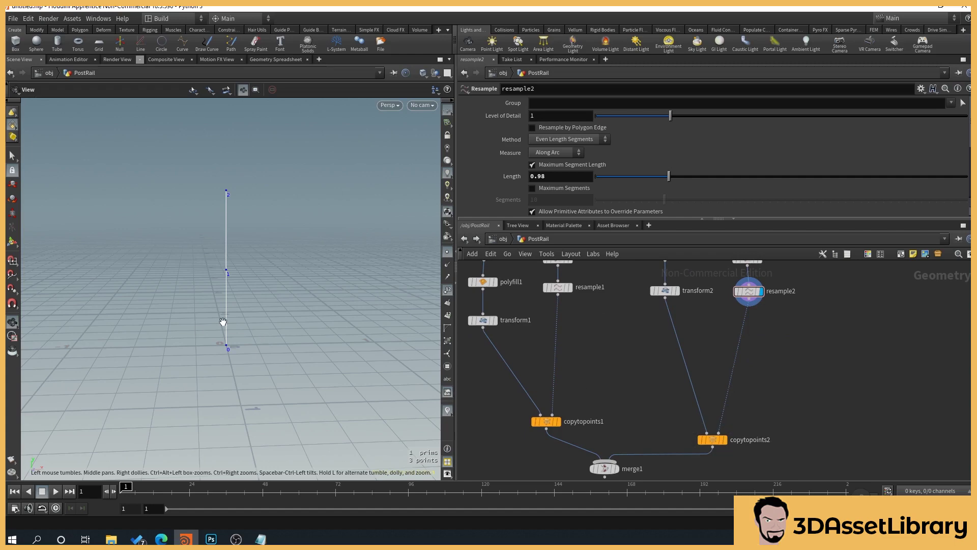
{"action": "middle_click_drag", "start_coordinate": [836, 331], "coordinate": [846, 374]}
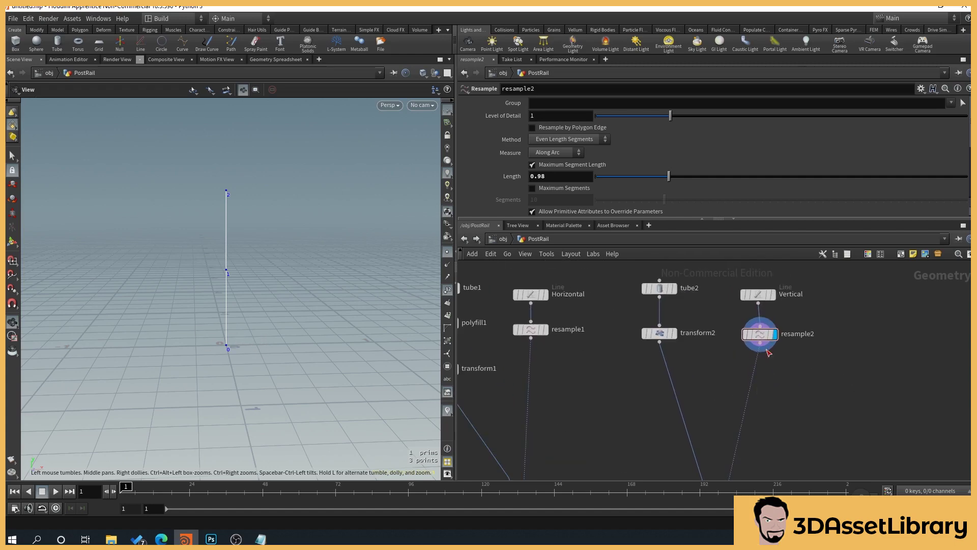
- Insert a Group by Range node between resample2 and copytopoints2
{"action": "key", "text": "Tab"}
{"action": "type", "text": "group"}
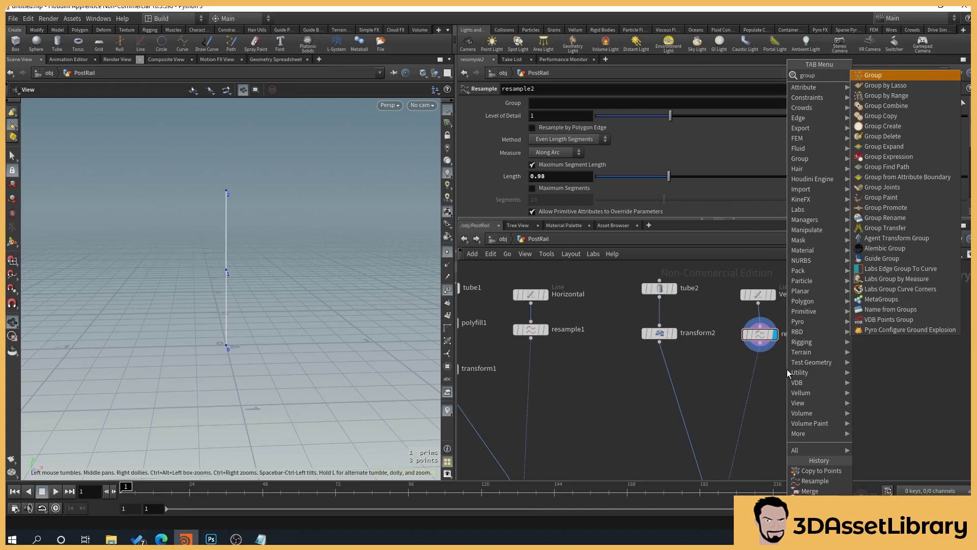
{"action": "left_click", "coordinate": [885, 99]}
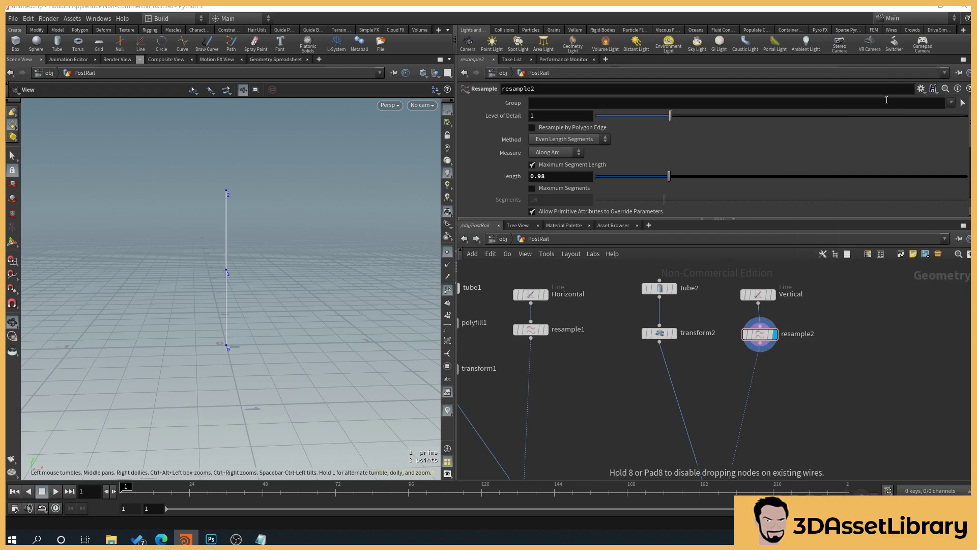
{"action": "left_click", "coordinate": [755, 392]}
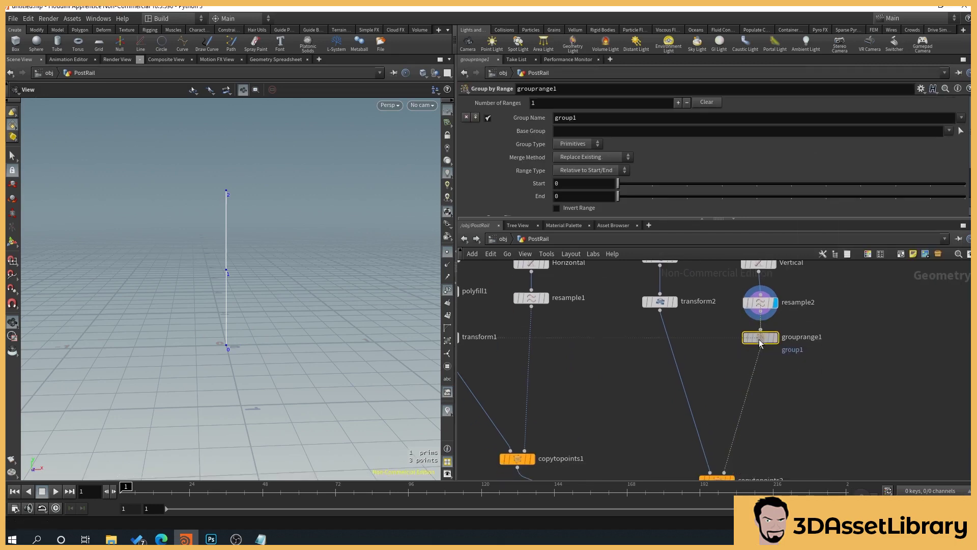
- Display the grouprange1 node's output and set its group type to Points and its range type to Start/End
{"action": "left_click", "coordinate": [775, 338]}
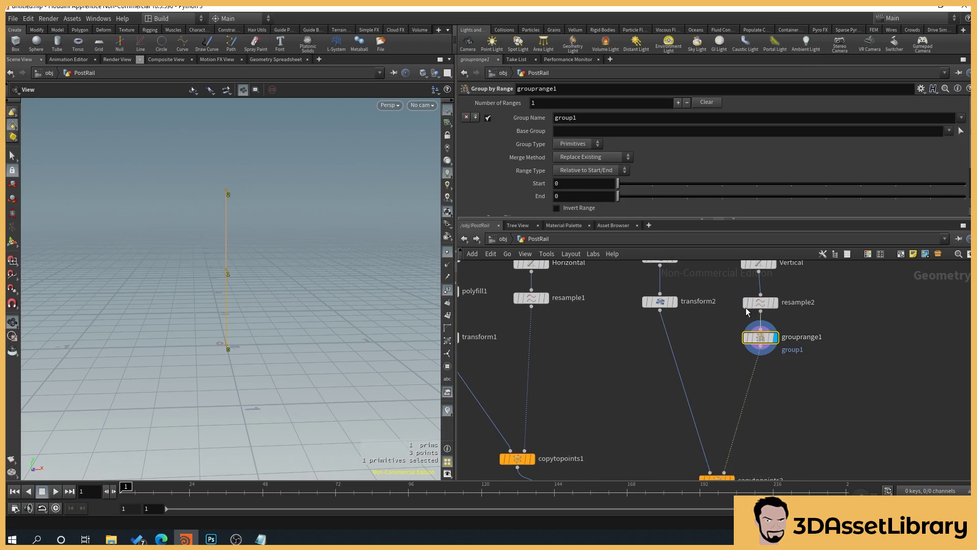
{"action": "left_click", "coordinate": [577, 145]}
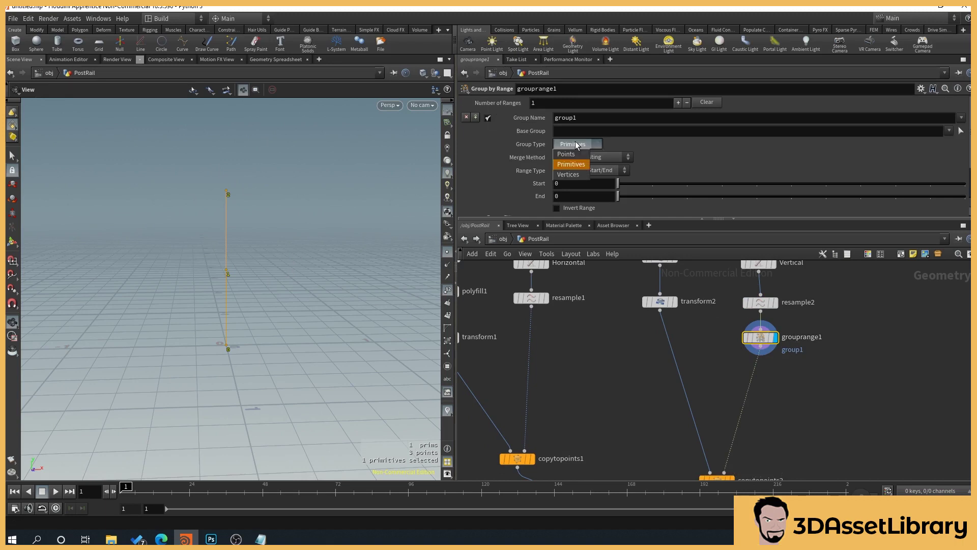
{"action": "left_click", "coordinate": [567, 154]}
{"action": "scroll", "coordinate": [311, 329], "scroll_direction": "up", "scroll_amount": 2}
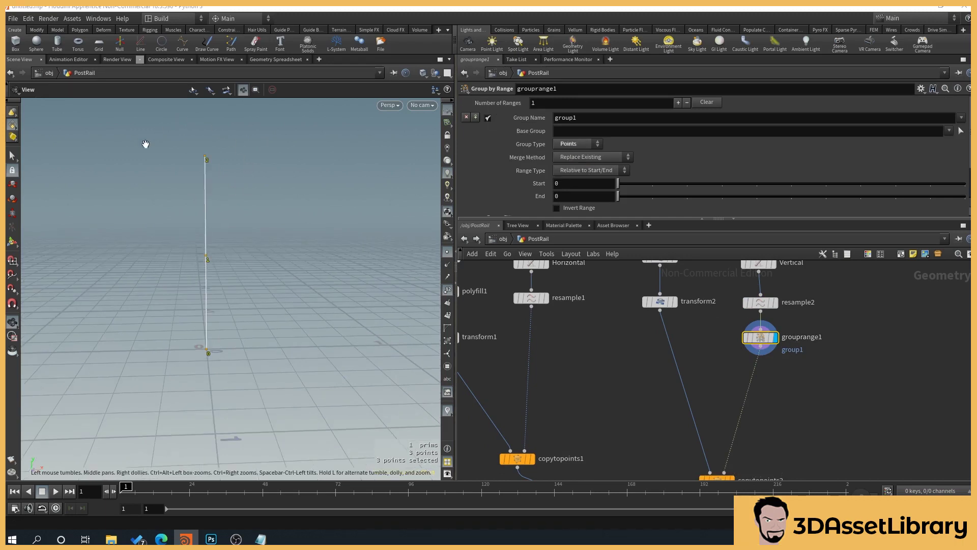
{"action": "scroll", "coordinate": [673, 177], "scroll_direction": "down", "scroll_amount": 2}
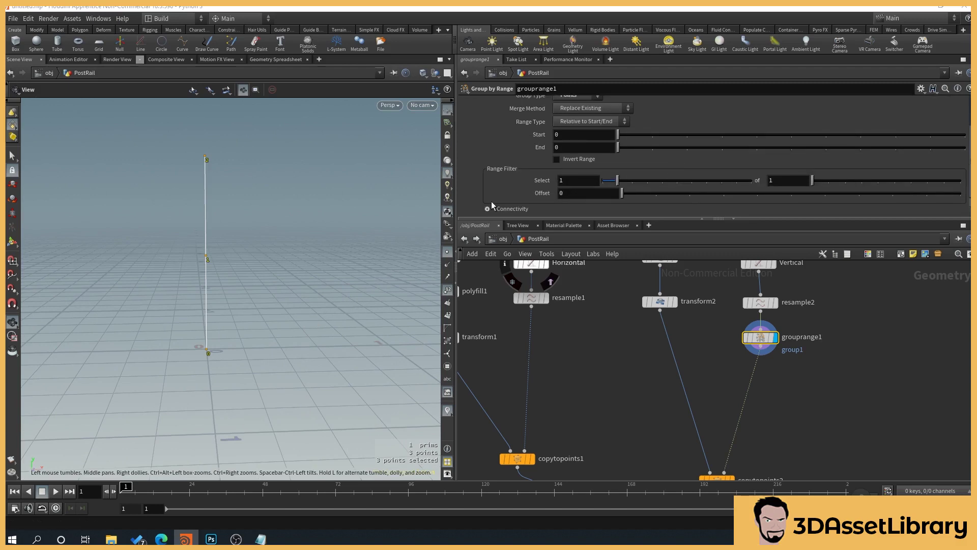
{"action": "scroll", "coordinate": [535, 159], "scroll_direction": "up", "scroll_amount": 1}
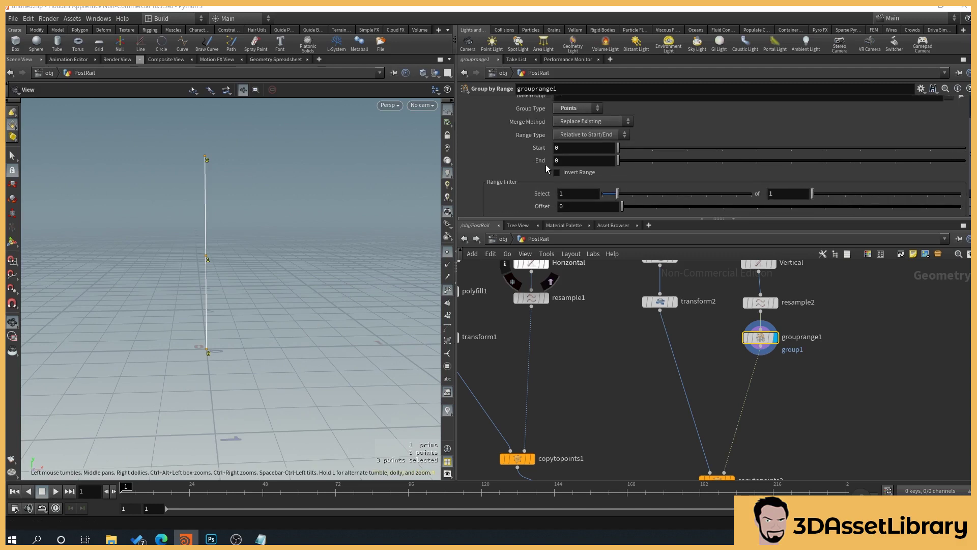
{"action": "left_click", "coordinate": [587, 133]}
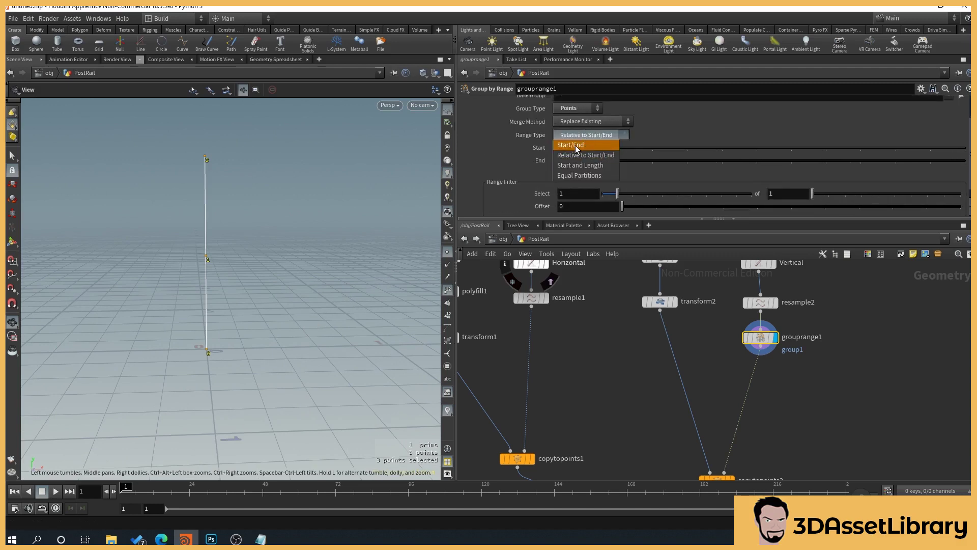
{"action": "left_click", "coordinate": [571, 145]}
{"action": "middle_click_drag", "start_coordinate": [246, 309], "coordinate": [218, 384]}
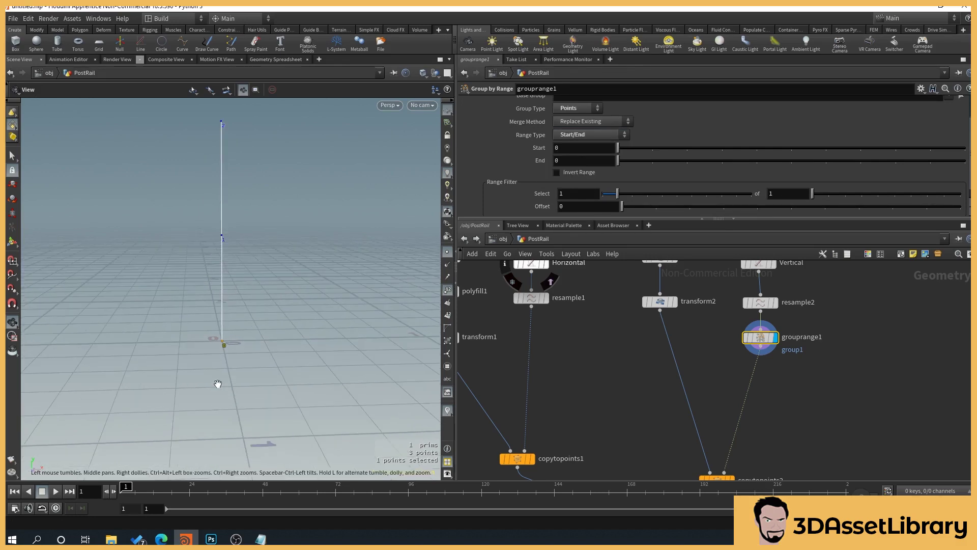
{"action": "middle_click_drag", "start_coordinate": [264, 357], "coordinate": [268, 402]}
- Try an End value of 1 for the point range and return it to 0
{"action": "scroll", "coordinate": [673, 205], "scroll_direction": "down", "scroll_amount": 1}
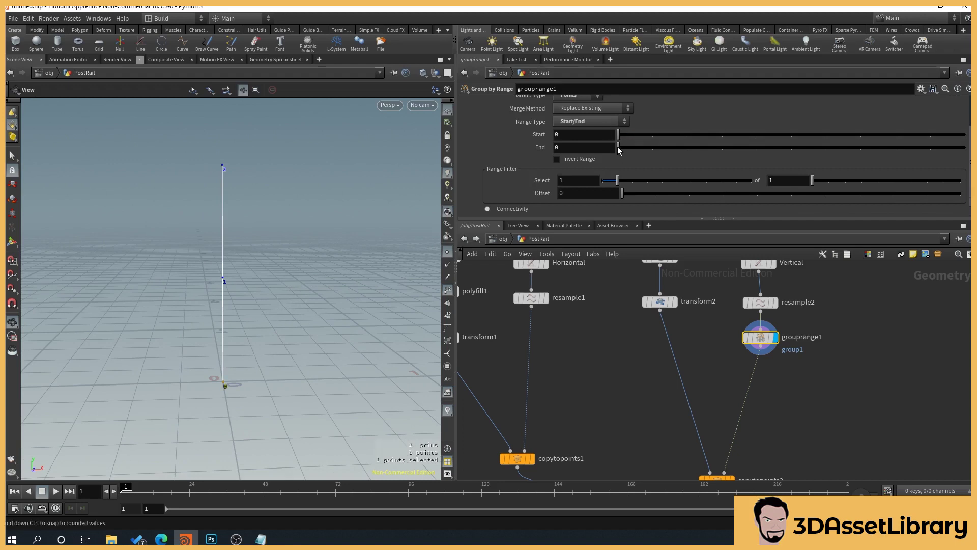
{"action": "left_click_drag", "start_coordinate": [624, 149], "coordinate": [646, 149]}
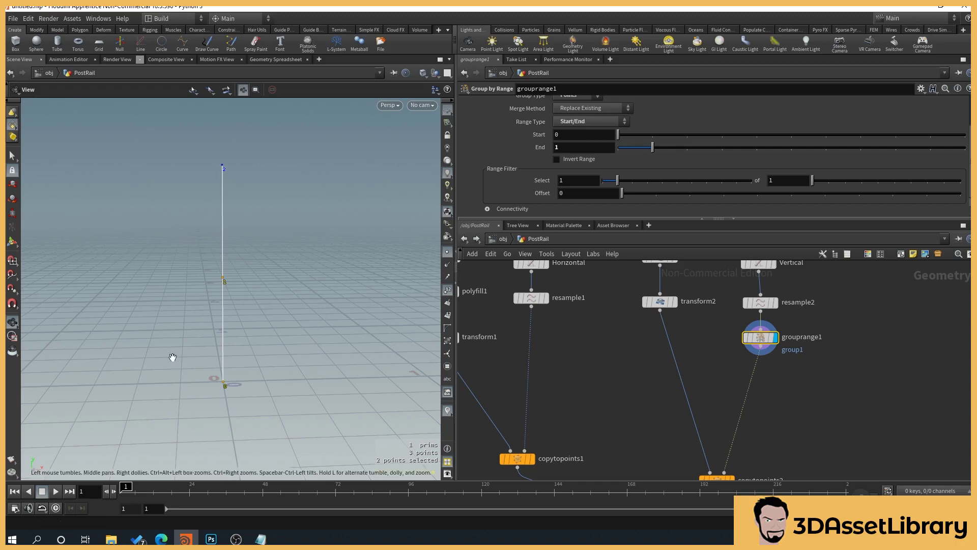
{"action": "left_click_drag", "start_coordinate": [652, 147], "coordinate": [621, 148]}
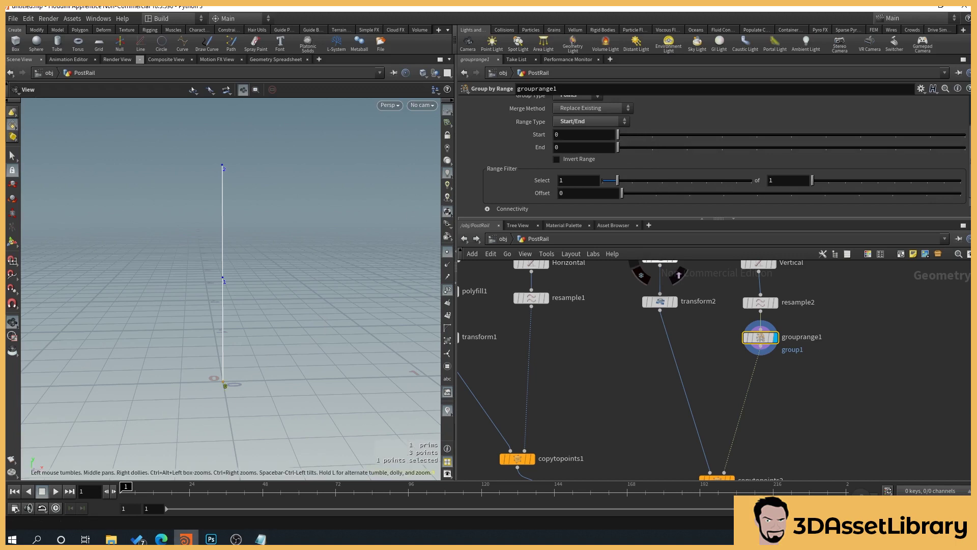
{"action": "middle_click_drag", "start_coordinate": [862, 432], "coordinate": [831, 420]}
{"action": "double_click", "coordinate": [773, 326]}
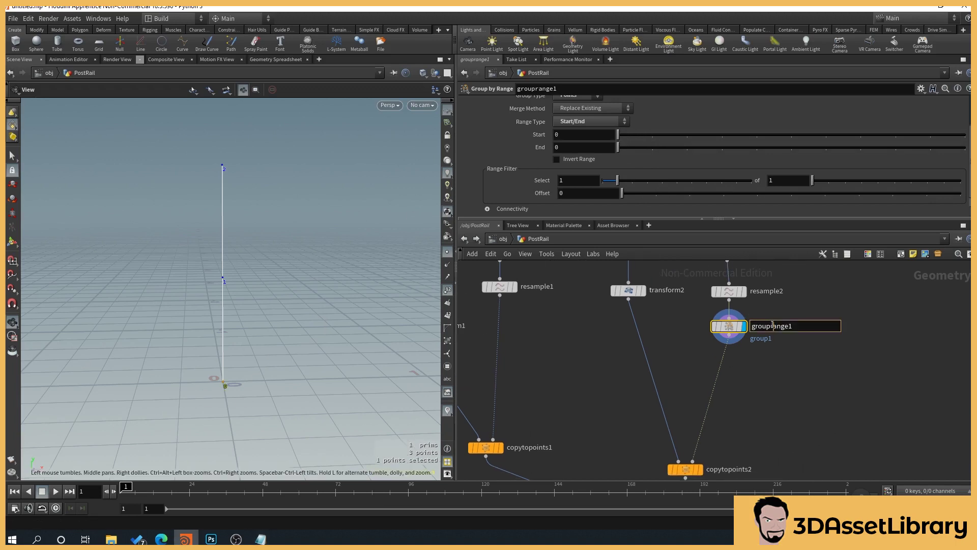
{"action": "left_click_drag", "start_coordinate": [795, 327], "coordinate": [731, 324]}
{"action": "left_click", "coordinate": [772, 440]}
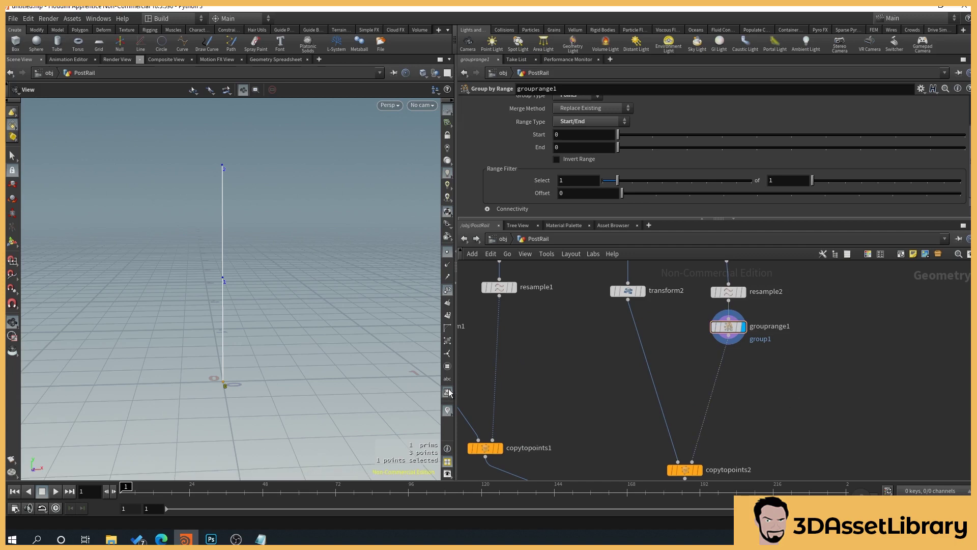
- Rename the Group by Range node below resample2 as Group_1stPoint
{"action": "middle_click_drag", "start_coordinate": [534, 370], "coordinate": [613, 368]}
{"action": "scroll", "coordinate": [572, 399], "scroll_direction": "down", "scroll_amount": 3}
{"action": "scroll", "coordinate": [571, 393], "scroll_direction": "up", "scroll_amount": 1}
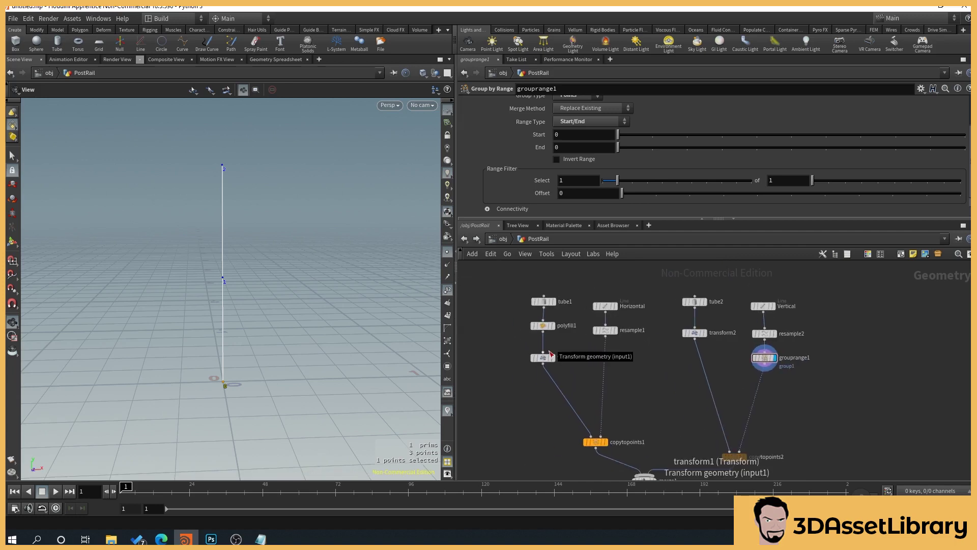
{"action": "middle_click_drag", "start_coordinate": [866, 359], "coordinate": [843, 348]}
{"action": "scroll", "coordinate": [823, 370], "scroll_direction": "up", "scroll_amount": 2}
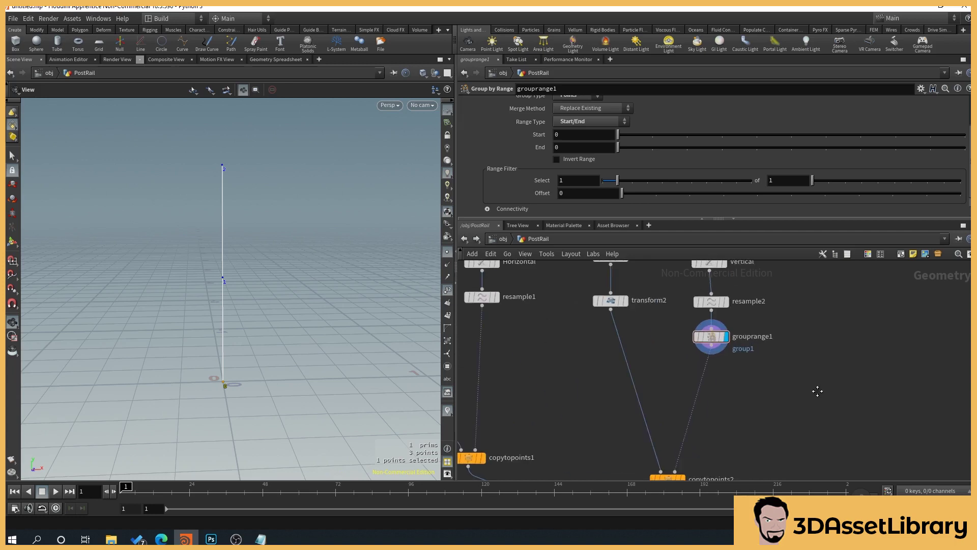
{"action": "double_click", "coordinate": [761, 343]}
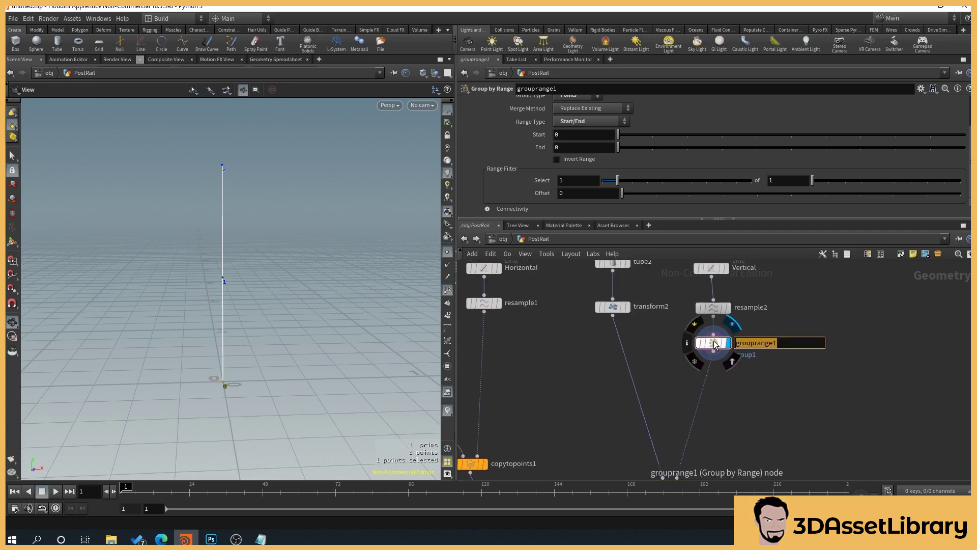
{"action": "type", "text": "Group"}
{"action": "type", "text": "_1stPoint"}
{"action": "key", "text": "Return"}
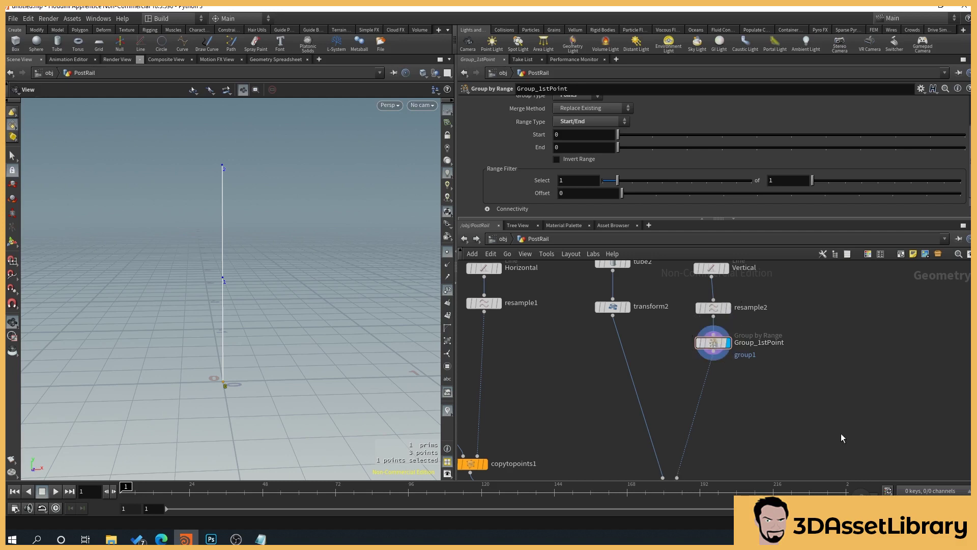
- Set the group name in the Group_1stPoint node to GRP_1stPoint
{"action": "scroll", "coordinate": [734, 109], "scroll_direction": "up", "scroll_amount": 3}
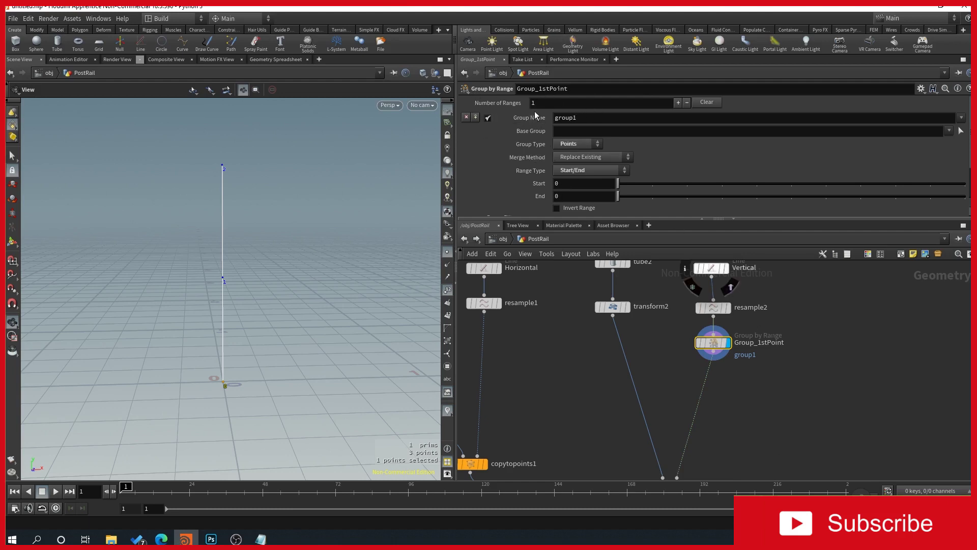
{"action": "double_click", "coordinate": [565, 118]}
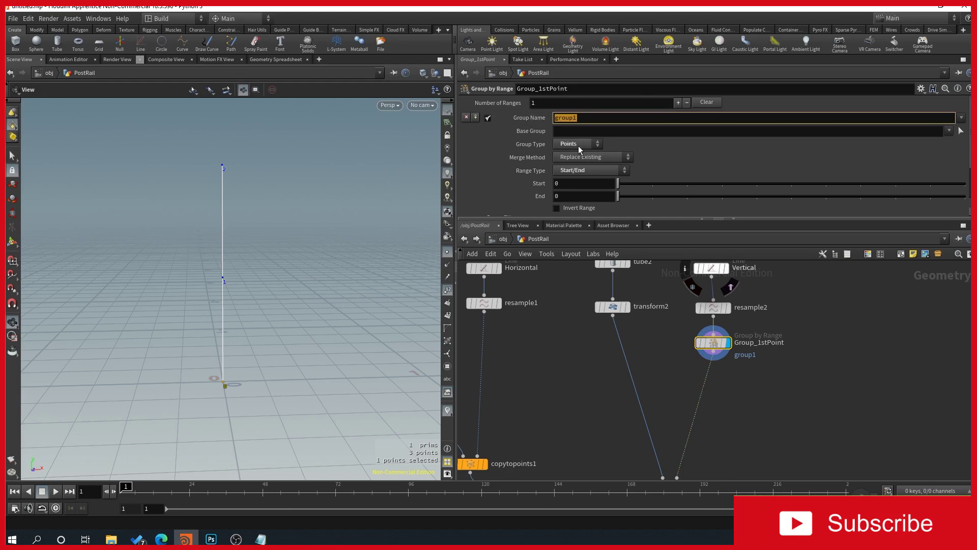
{"action": "type", "text": "GRP_12"}
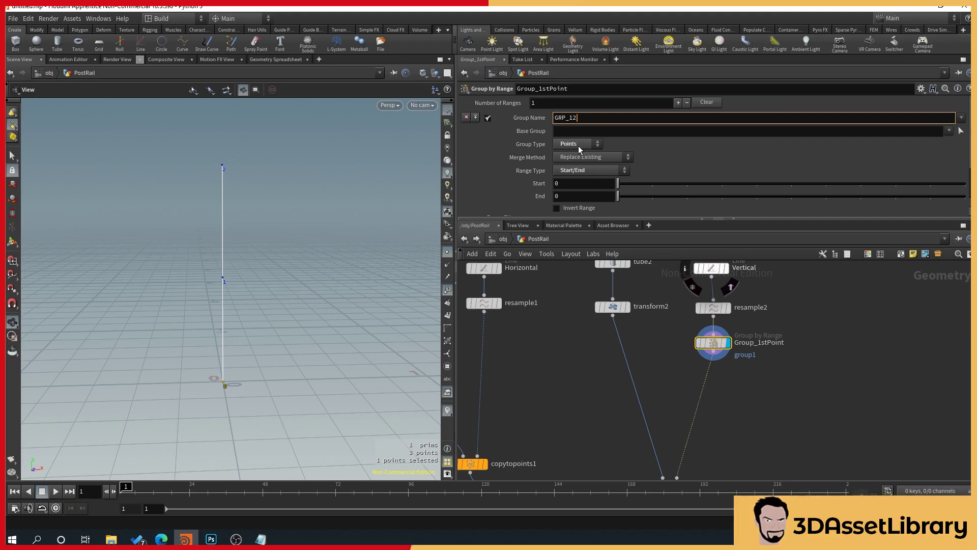
{"action": "key", "text": "BackSpace"}
{"action": "type", "text": "st"}
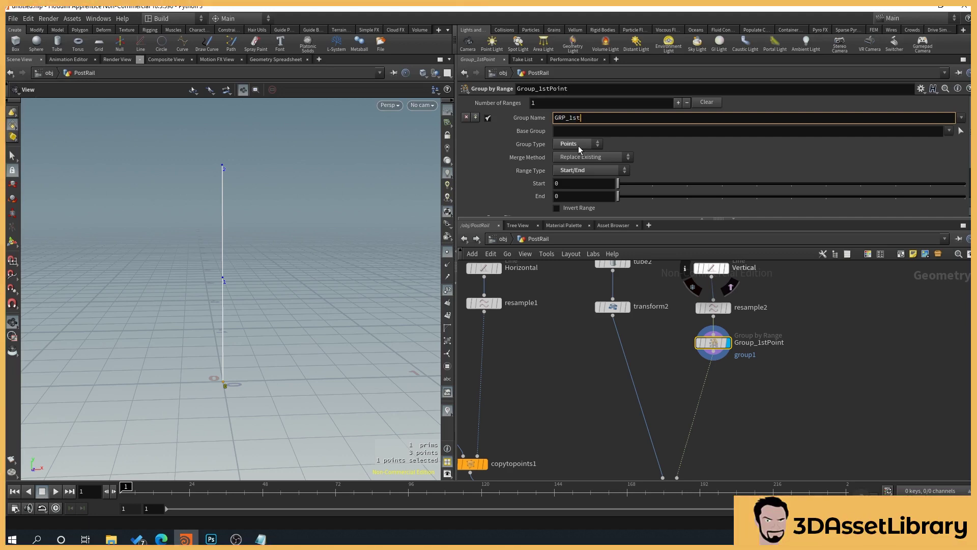
{"action": "type", "text": "roint"}
{"action": "key", "text": "Return"}
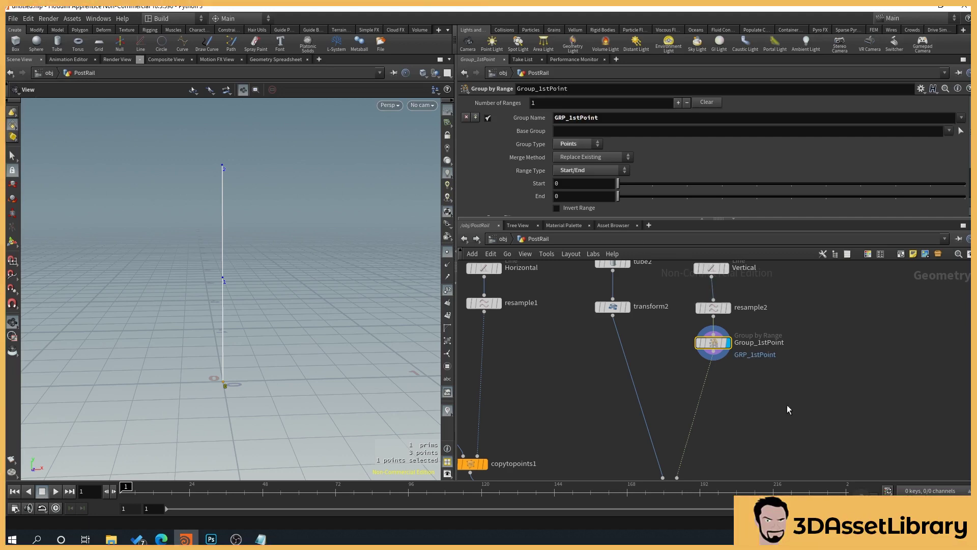
- Insert a Blast node between Group_1stPoint and copytopoints2, aligned beneath Group_1stPoint
{"action": "middle_click_drag", "start_coordinate": [772, 411], "coordinate": [779, 381]}
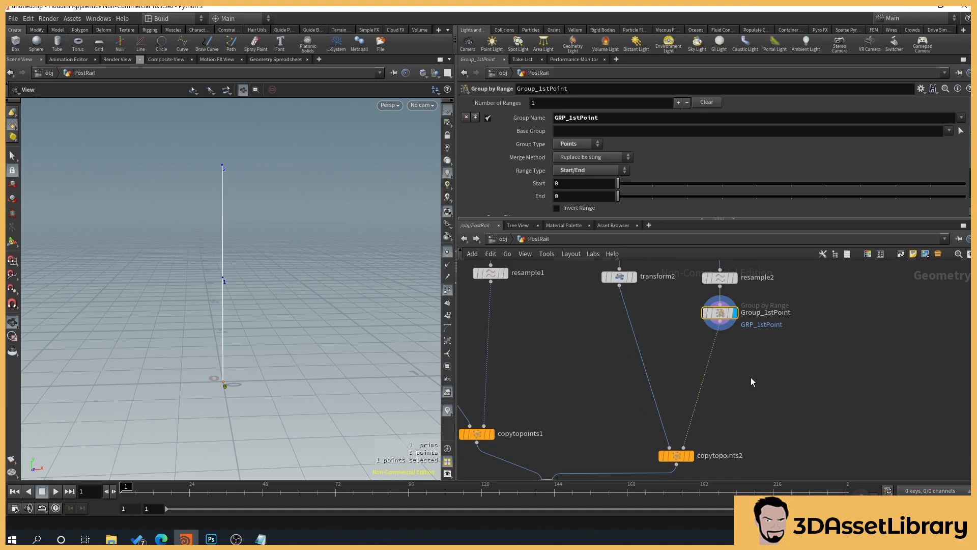
{"action": "key", "text": "Tab"}
{"action": "type", "text": "blas"}
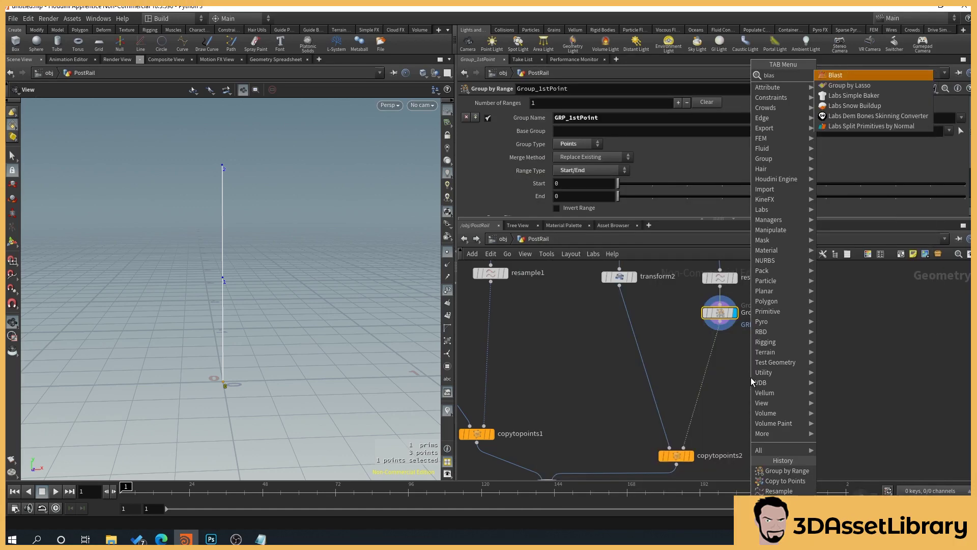
{"action": "key", "text": "Return"}
{"action": "left_click", "coordinate": [711, 360]}
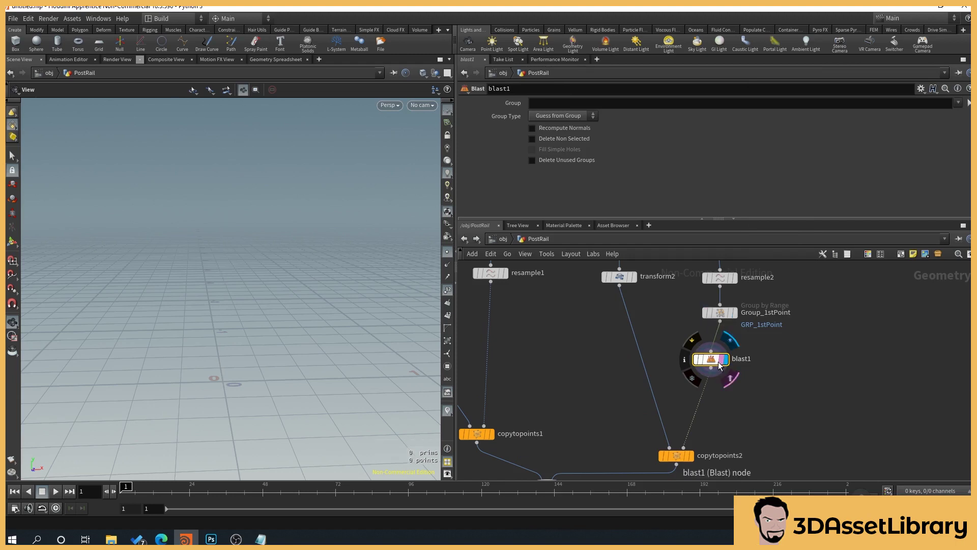
{"action": "left_click_drag", "start_coordinate": [721, 366], "coordinate": [729, 367]}
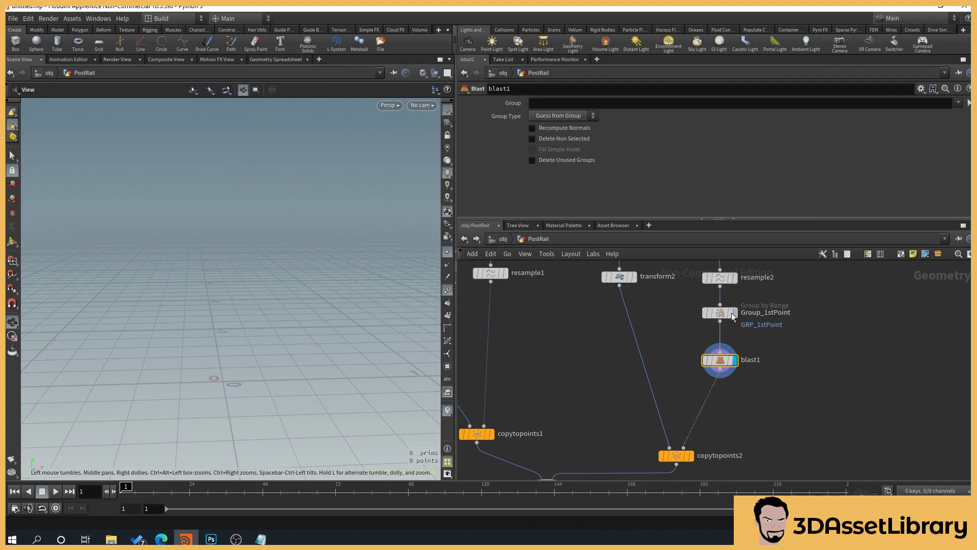
- Choose GRP_1stPoint as the group that blast1 deletes, removing the lowest point of the vertical line
{"action": "mouse_move", "coordinate": [786, 354]}
{"action": "middle_mouse_down"}
{"action": "mouse_move", "coordinate": [775, 376]}
{"action": "mouse_move", "coordinate": [772, 354]}
{"action": "middle_mouse_up"}
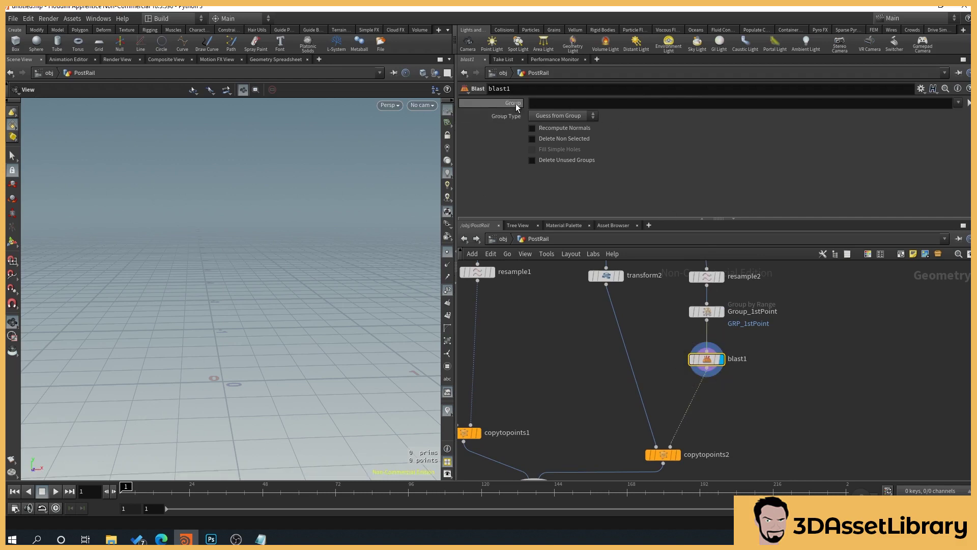
{"action": "left_click", "coordinate": [959, 102]}
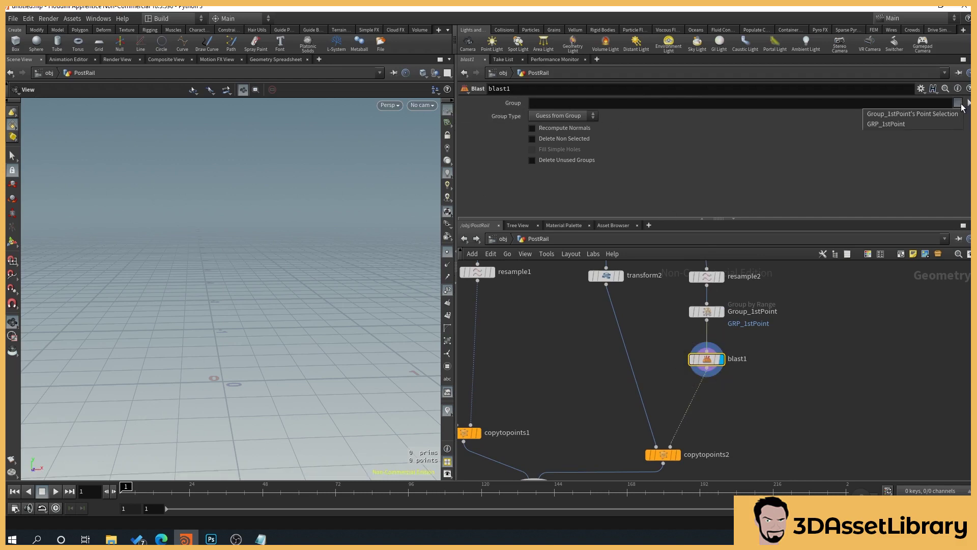
{"action": "left_click", "coordinate": [895, 124]}
{"action": "left_click_drag", "start_coordinate": [231, 355], "coordinate": [214, 380]}
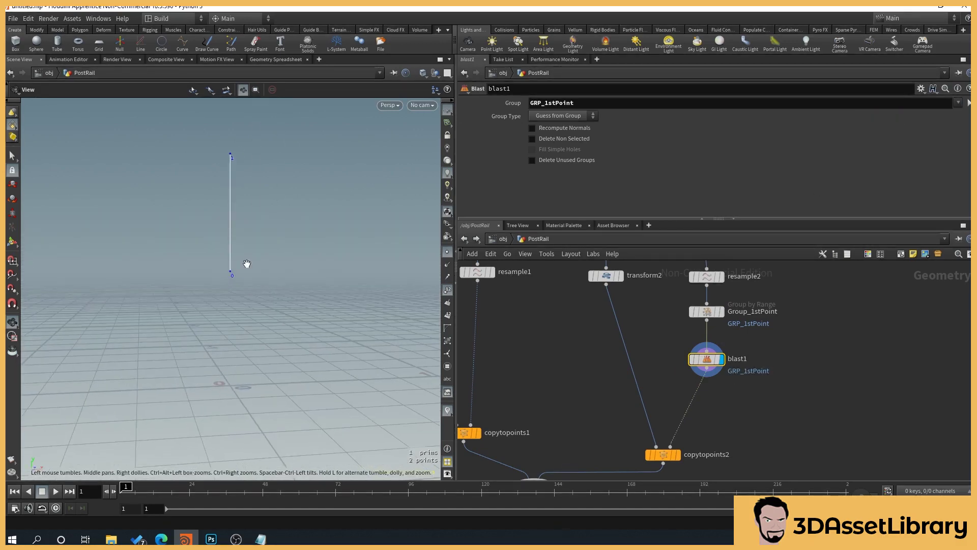
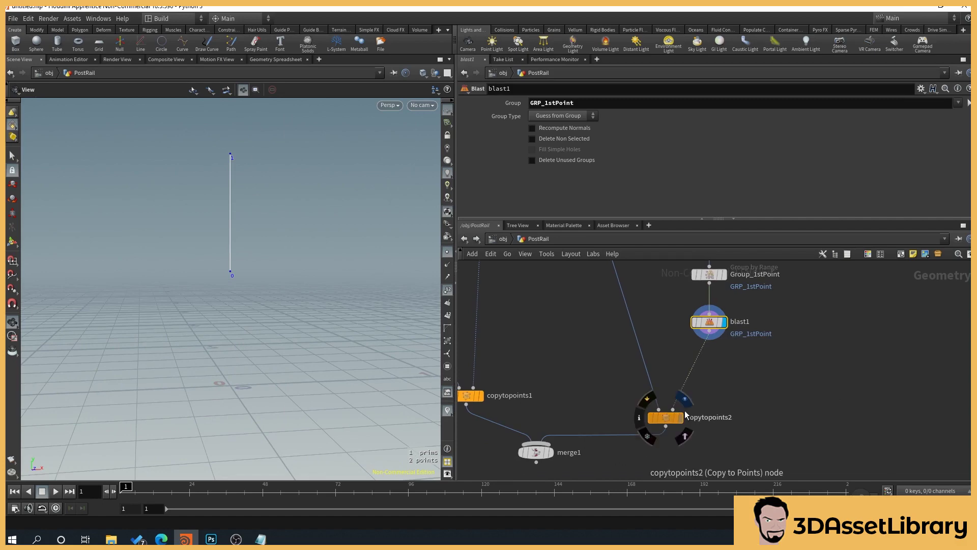
- Display the output of copytopoints2 and then merge1 to check the rails alone and together with the posts
{"action": "left_click", "coordinate": [682, 418]}
{"action": "left_click_drag", "start_coordinate": [253, 371], "coordinate": [236, 365]}
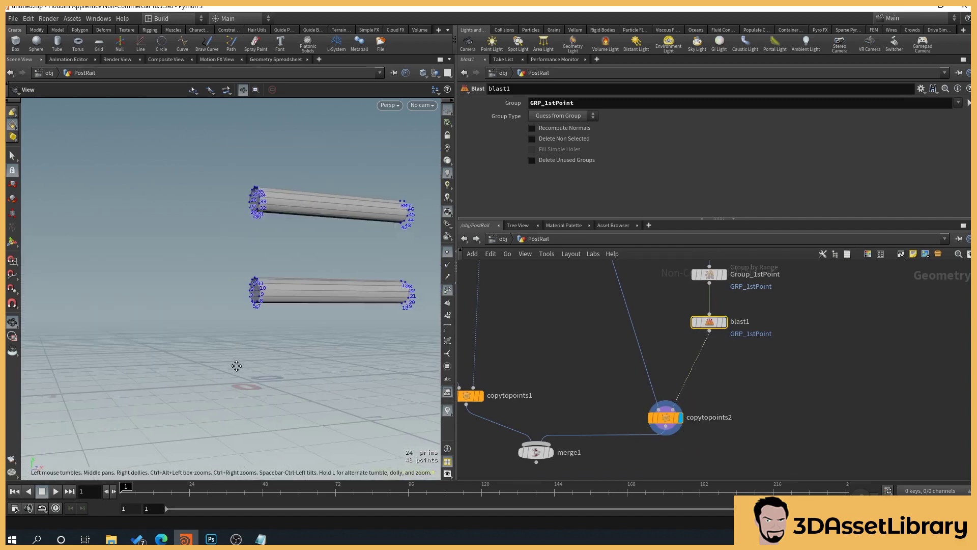
{"action": "left_click", "coordinate": [550, 452]}
{"action": "left_click_drag", "start_coordinate": [299, 354], "coordinate": [286, 381]}
- Set the length of the Vertical line to 2.52 to raise the fence with additional rails
{"action": "scroll", "coordinate": [768, 391], "scroll_direction": "down", "scroll_amount": 3}
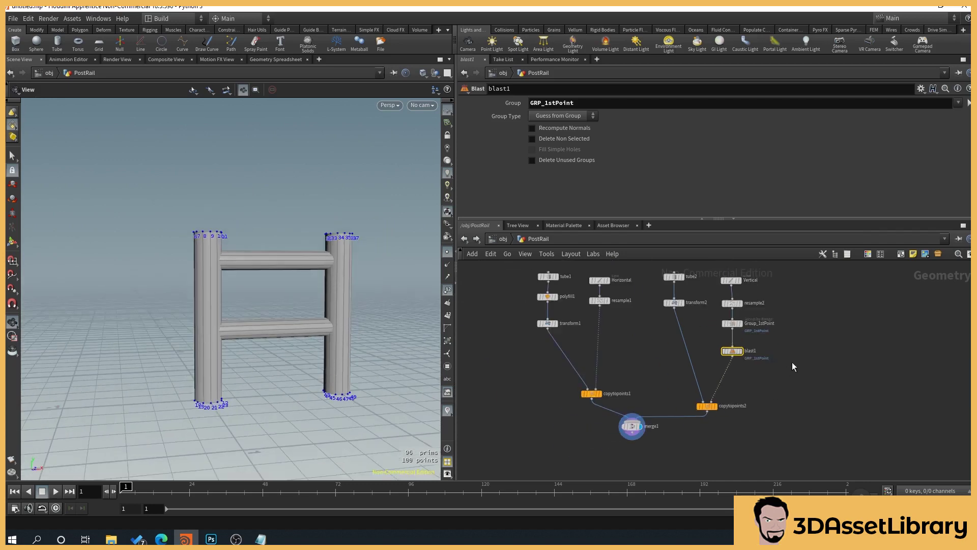
{"action": "middle_click_drag", "start_coordinate": [792, 363], "coordinate": [796, 389]}
{"action": "scroll", "coordinate": [735, 273], "scroll_direction": "up", "scroll_amount": 2}
{"action": "left_click", "coordinate": [745, 324]}
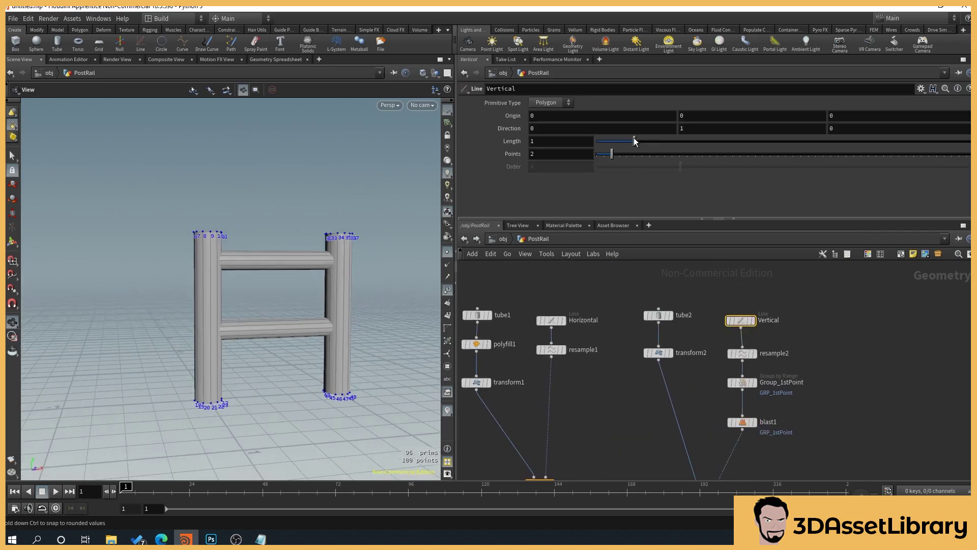
{"action": "left_click_drag", "start_coordinate": [636, 139], "coordinate": [691, 140]}
{"action": "left_click_drag", "start_coordinate": [402, 257], "coordinate": [348, 256]}
{"action": "right_click_drag", "start_coordinate": [347, 256], "coordinate": [346, 231]}
{"action": "middle_click_drag", "start_coordinate": [346, 231], "coordinate": [337, 223]}
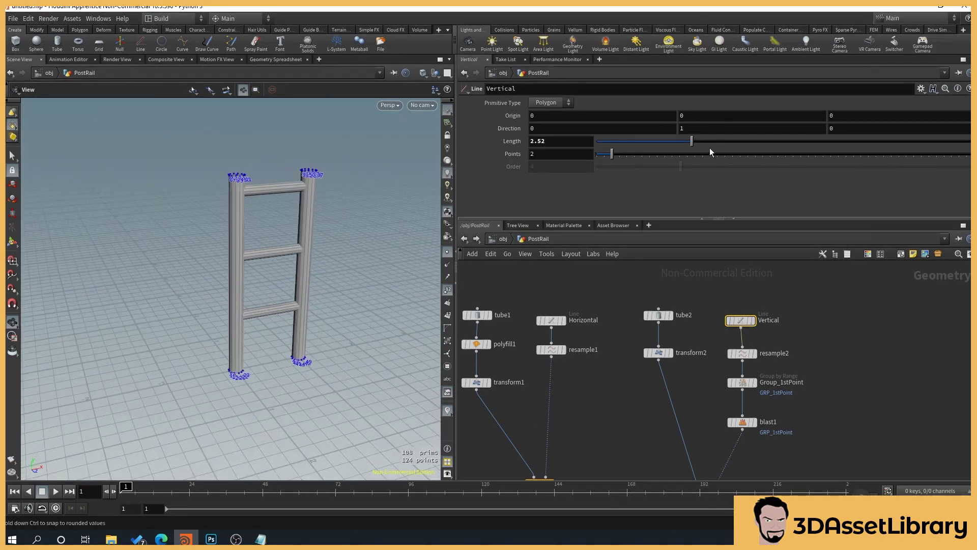
- Set the length of the Horizontal line to 2.99 to extend the fence with more posts
{"action": "middle_click_drag", "start_coordinate": [497, 352], "coordinate": [493, 311]}
{"action": "left_click", "coordinate": [527, 291]}
{"action": "left_click", "coordinate": [594, 293]}
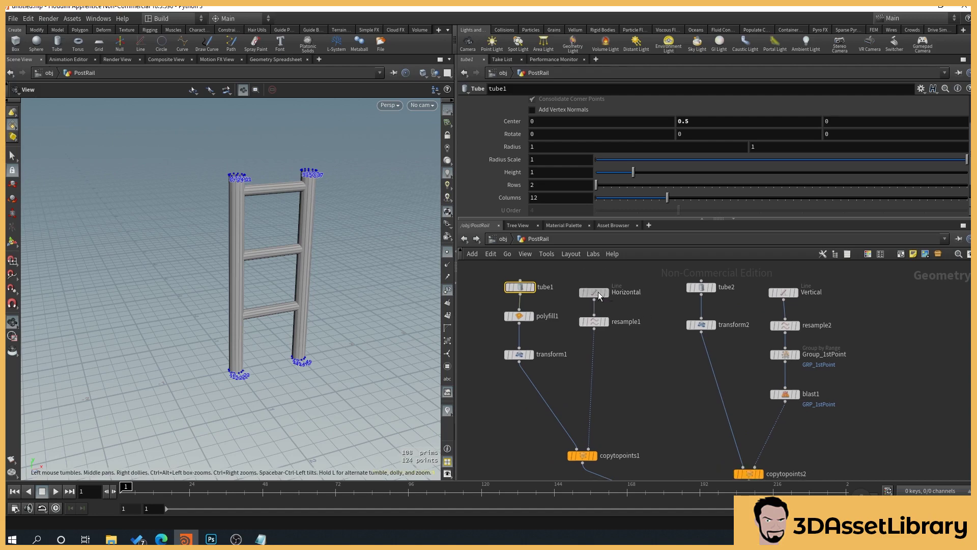
{"action": "left_click_drag", "start_coordinate": [634, 141], "coordinate": [710, 143]}
- Rename the Horizontal line node as Length
{"action": "double_click", "coordinate": [627, 293]}
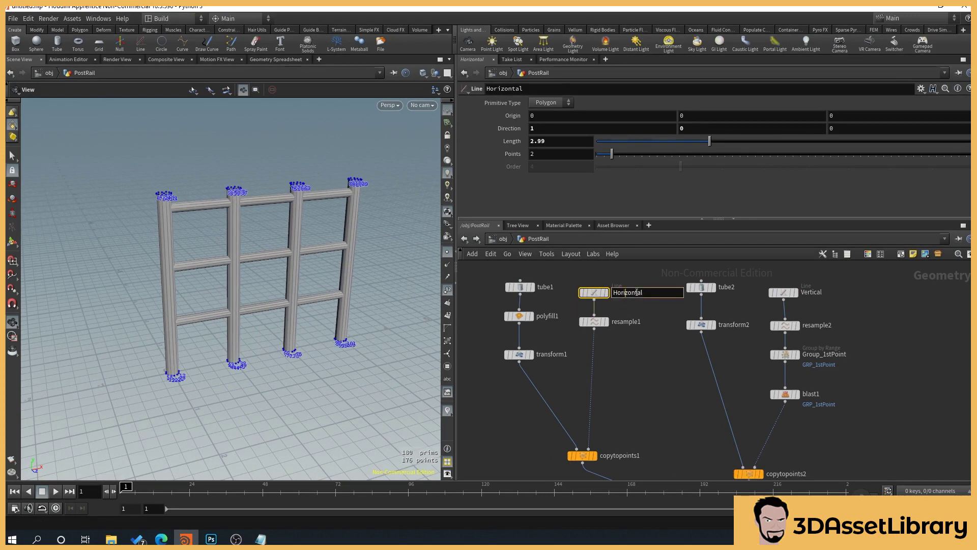
{"action": "type", "text": "Lenght"}
{"action": "key", "text": "Return"}
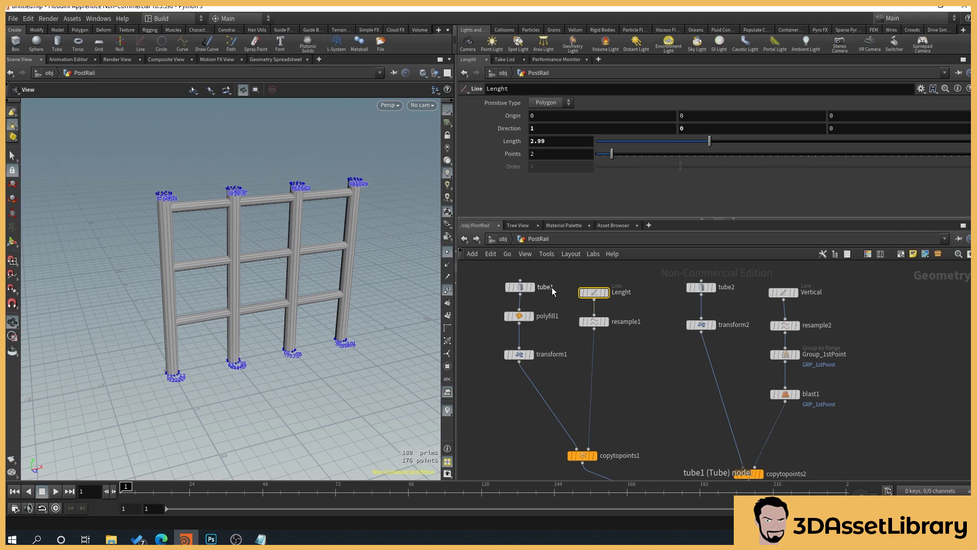
{"action": "double_click", "coordinate": [626, 292]}
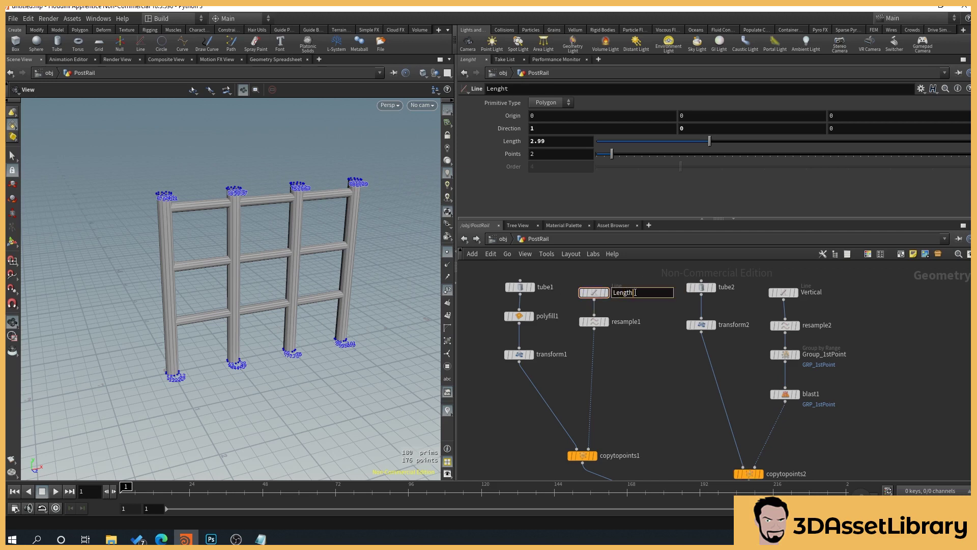
{"action": "key", "text": "Return"}
- Rename the Vertical line node as Height and align it directly above resample2
{"action": "double_click", "coordinate": [814, 293]}
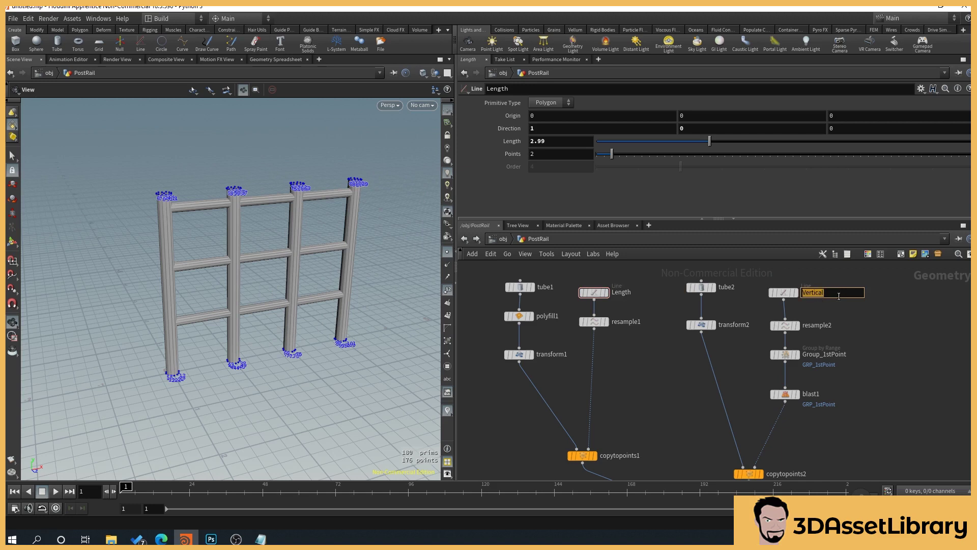
{"action": "type", "text": "Height"}
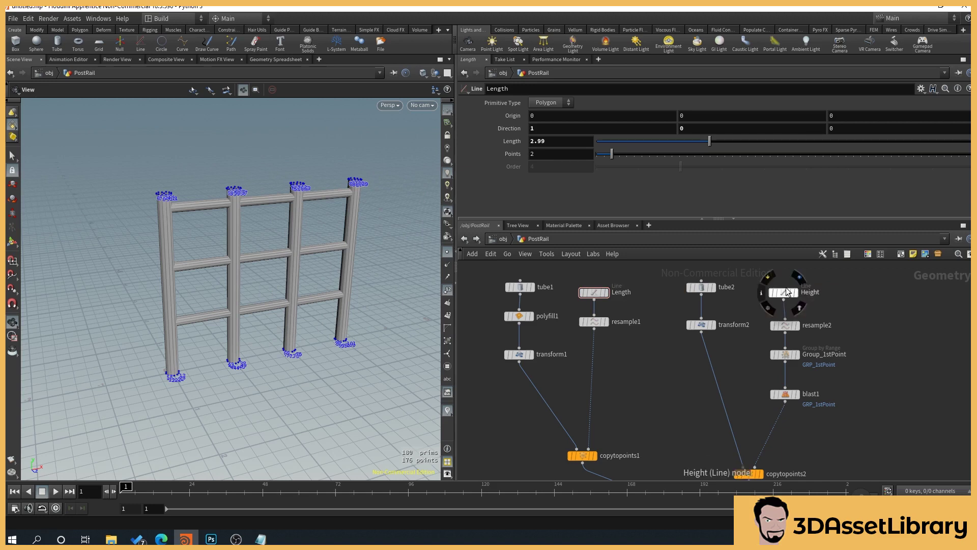
{"action": "left_click_drag", "start_coordinate": [784, 292], "coordinate": [785, 288]}
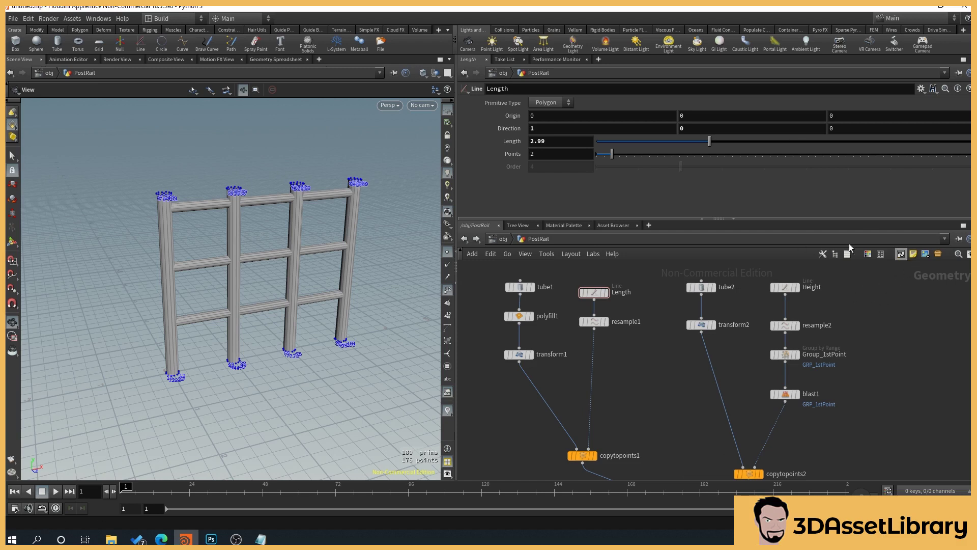
- Show the node colour palette and colour the Height and Length line nodes green
{"action": "left_click", "coordinate": [868, 254]}
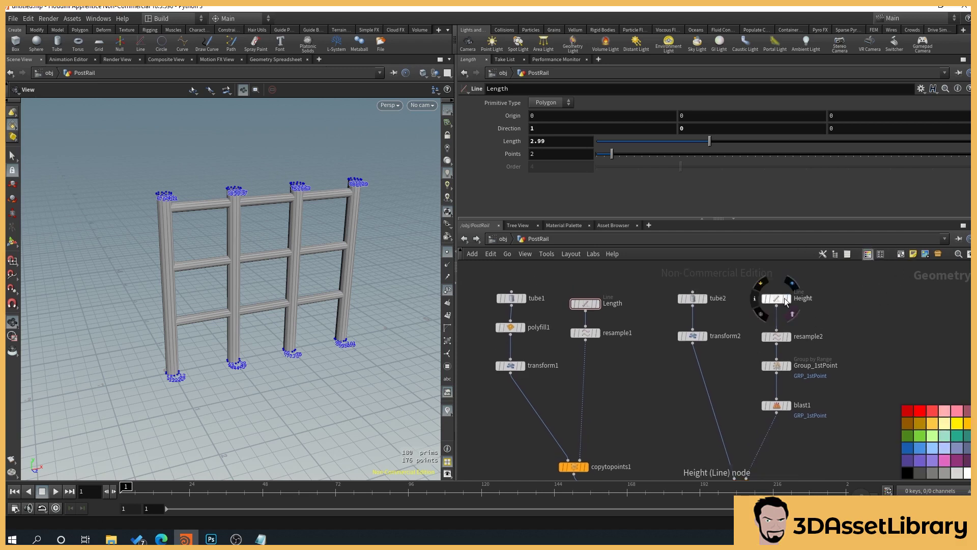
{"action": "left_click", "coordinate": [785, 302]}
{"action": "left_click", "coordinate": [921, 436]}
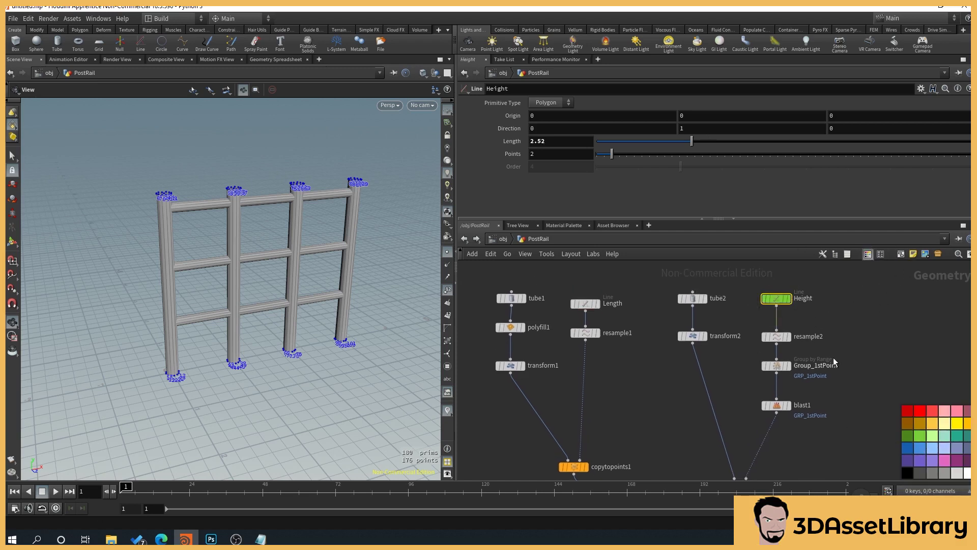
{"action": "left_click", "coordinate": [585, 303]}
{"action": "left_click", "coordinate": [920, 436]}
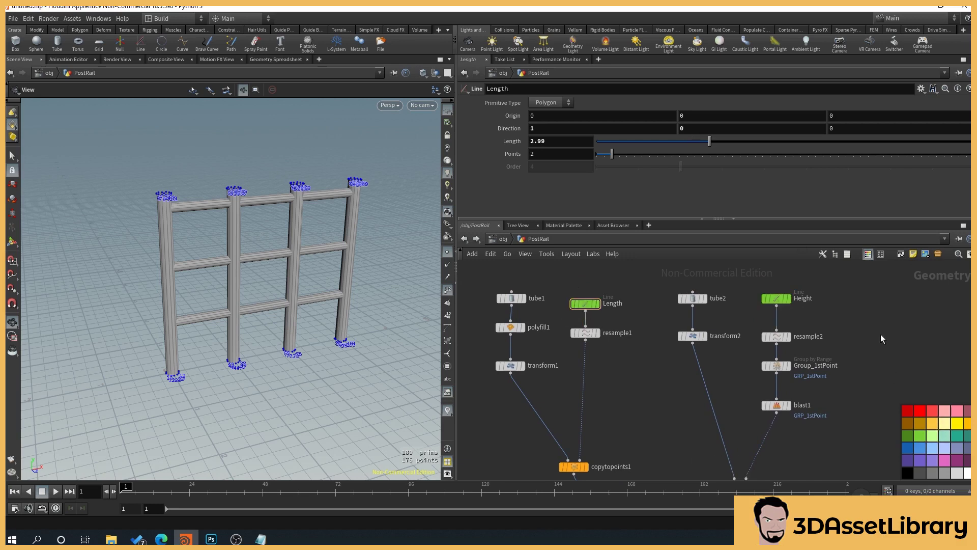
- Colour the blast1 node below Group_1stPoint red
{"action": "scroll", "coordinate": [589, 320], "scroll_direction": "down", "scroll_amount": 5}
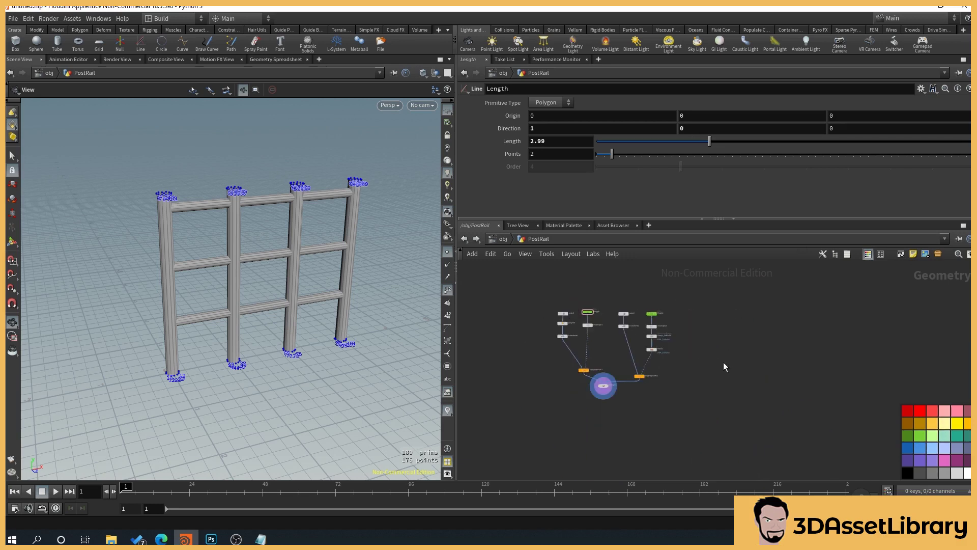
{"action": "middle_click_drag", "start_coordinate": [578, 376], "coordinate": [572, 365]}
{"action": "scroll", "coordinate": [500, 310], "scroll_direction": "up", "scroll_amount": 3}
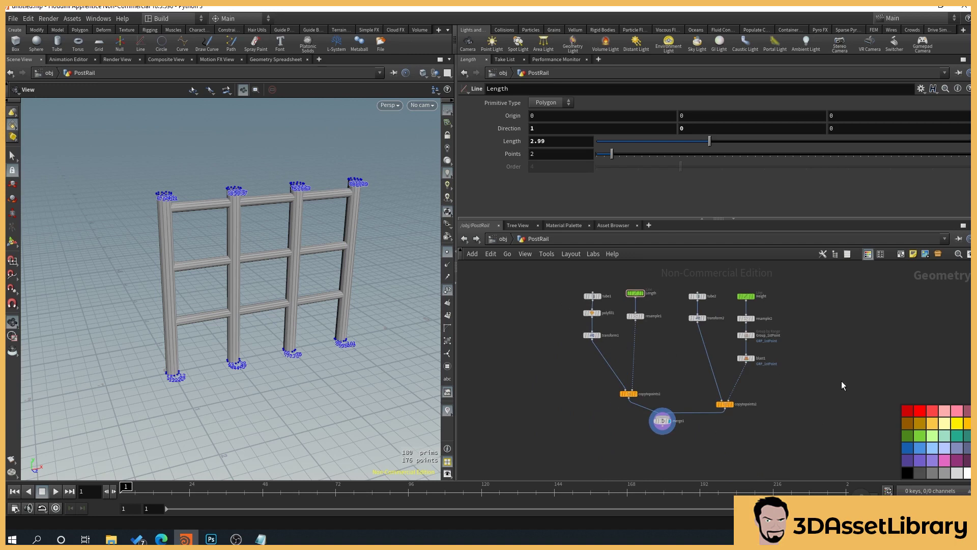
{"action": "scroll", "coordinate": [791, 367], "scroll_direction": "up", "scroll_amount": 1}
{"action": "middle_click_drag", "start_coordinate": [742, 342], "coordinate": [765, 428]}
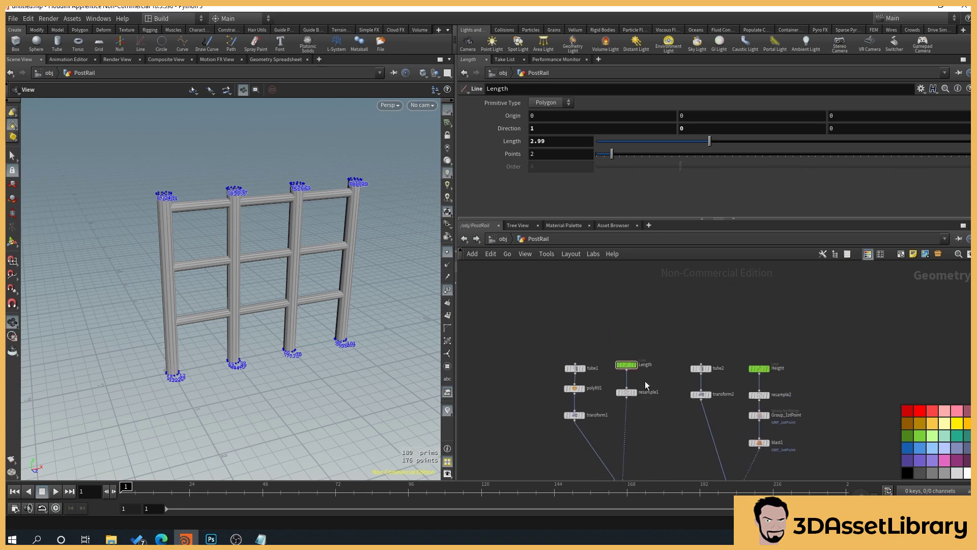
{"action": "scroll", "coordinate": [645, 381], "scroll_direction": "up", "scroll_amount": 2}
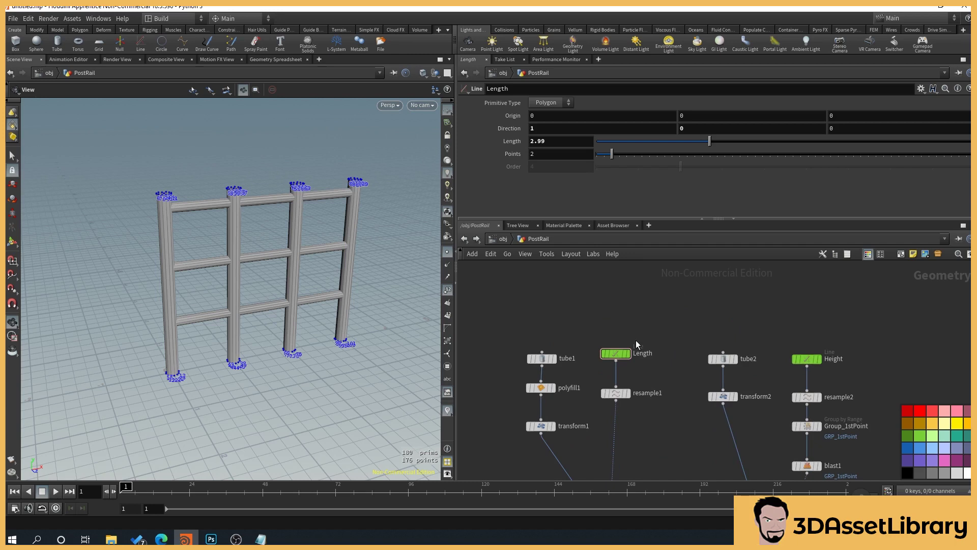
{"action": "middle_click_drag", "start_coordinate": [637, 338], "coordinate": [614, 293]}
{"action": "left_click", "coordinate": [784, 422]}
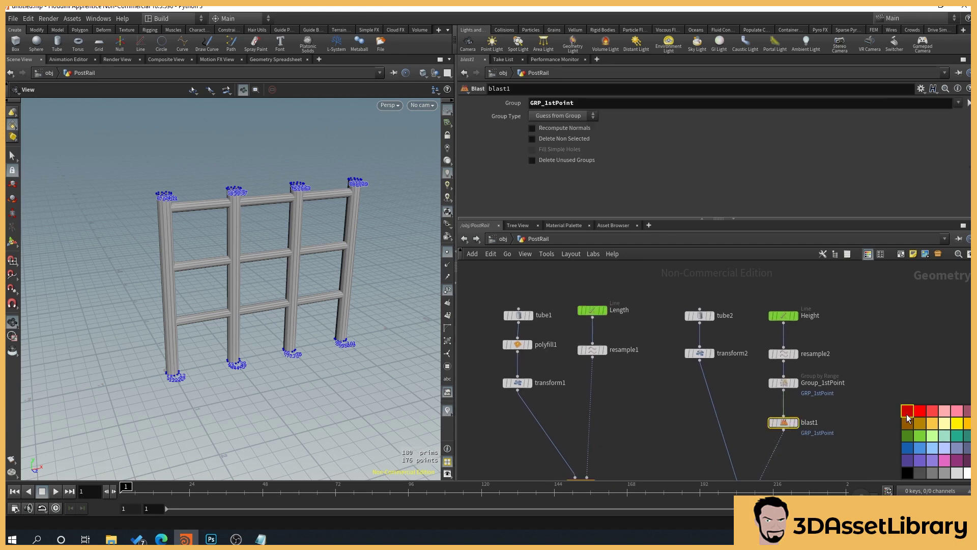
{"action": "left_click", "coordinate": [917, 417]}
- Examine the fence from the front, the node network down to merge1, and the settings of resample1
{"action": "scroll", "coordinate": [696, 475], "scroll_direction": "up", "scroll_amount": 1}
{"action": "middle_click_drag", "start_coordinate": [696, 475], "coordinate": [693, 408]}
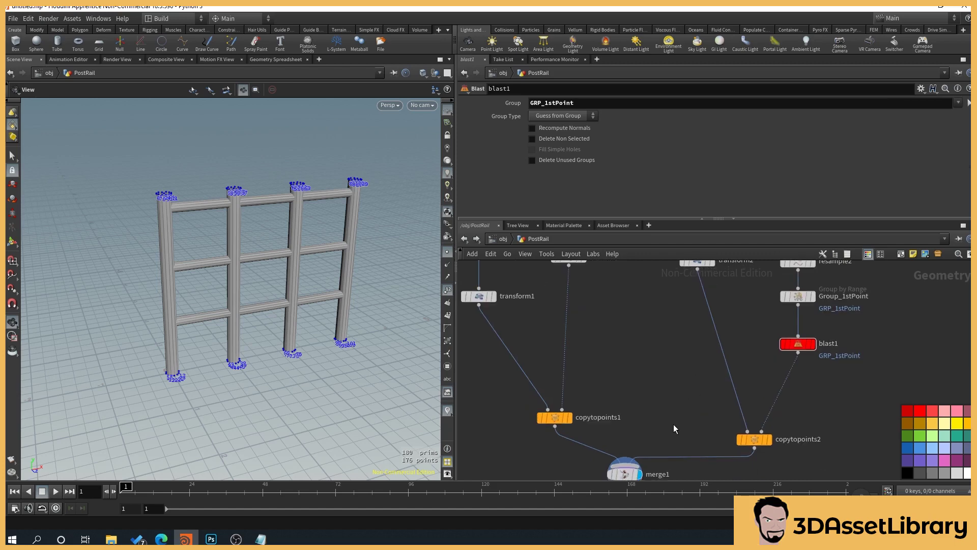
{"action": "scroll", "coordinate": [632, 448], "scroll_direction": "down", "scroll_amount": 1}
{"action": "middle_click_drag", "start_coordinate": [632, 448], "coordinate": [634, 426]}
{"action": "middle_click_drag", "start_coordinate": [628, 371], "coordinate": [673, 411]}
{"action": "left_click_drag", "start_coordinate": [280, 337], "coordinate": [218, 286]}
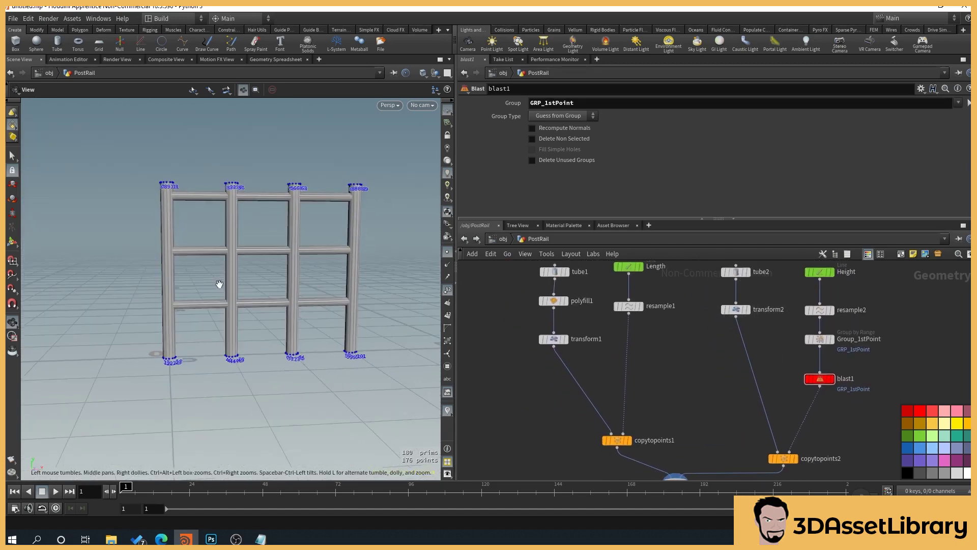
{"action": "left_click_drag", "start_coordinate": [283, 303], "coordinate": [296, 306]}
{"action": "middle_click_drag", "start_coordinate": [295, 306], "coordinate": [337, 315]}
{"action": "middle_click_drag", "start_coordinate": [615, 335], "coordinate": [649, 394]}
{"action": "scroll", "coordinate": [596, 399], "scroll_direction": "up", "scroll_amount": 1}
{"action": "scroll", "coordinate": [621, 407], "scroll_direction": "up", "scroll_amount": 2}
{"action": "middle_click_drag", "start_coordinate": [611, 362], "coordinate": [606, 381]}
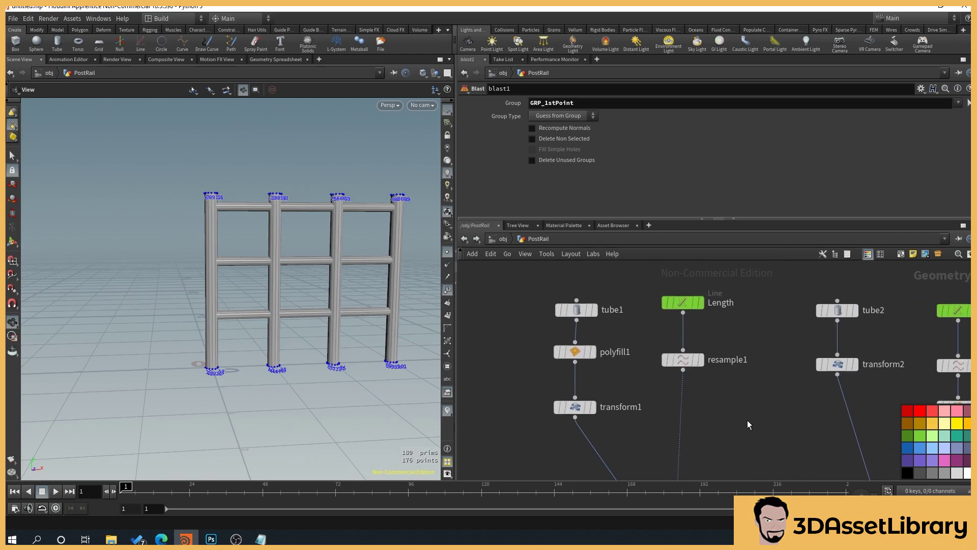
{"action": "mouse_move", "coordinate": [687, 312]}
{"action": "left_click", "coordinate": [683, 360]}
{"action": "middle_click_drag", "start_coordinate": [759, 396], "coordinate": [732, 371]}
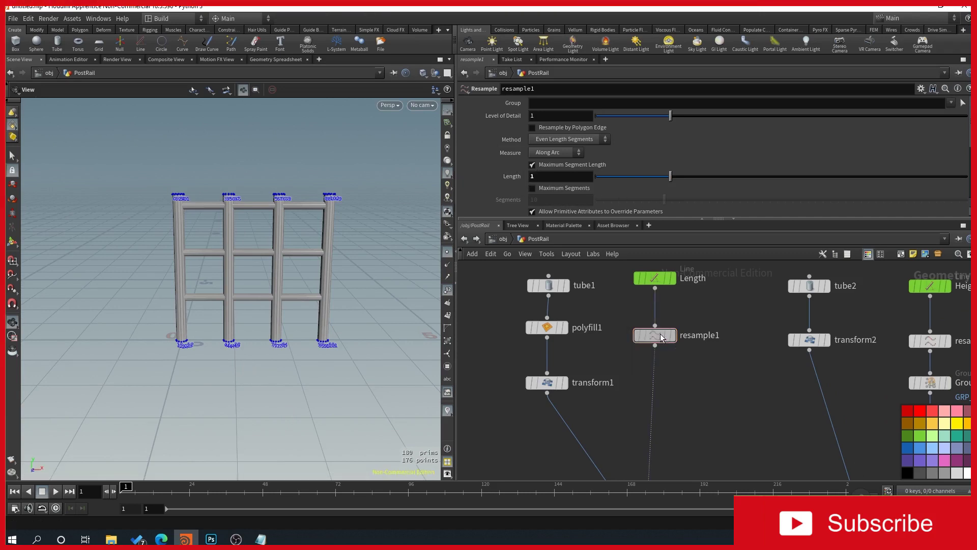
{"action": "middle_click_drag", "start_coordinate": [702, 265], "coordinate": [695, 292]}
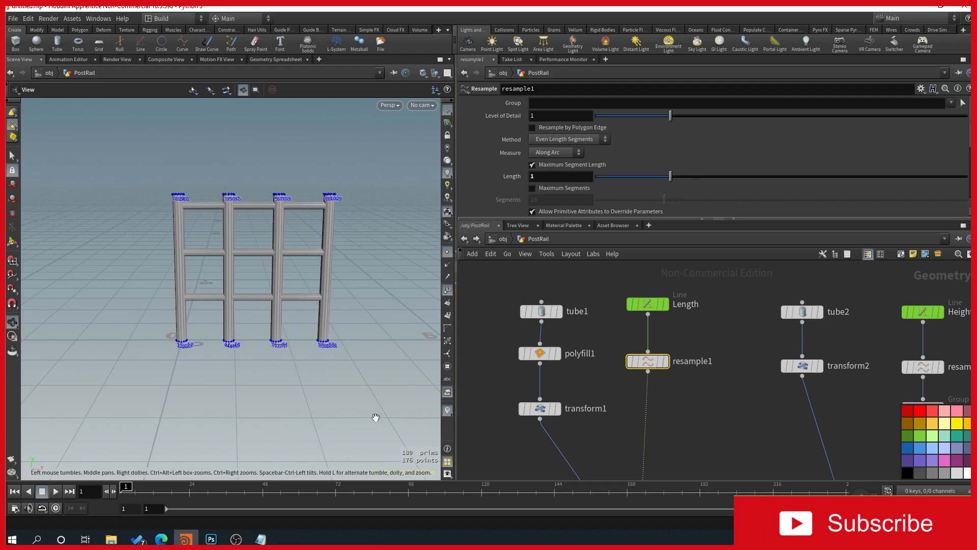
- Set the length of the Length line to 3
{"action": "left_click", "coordinate": [649, 303]}
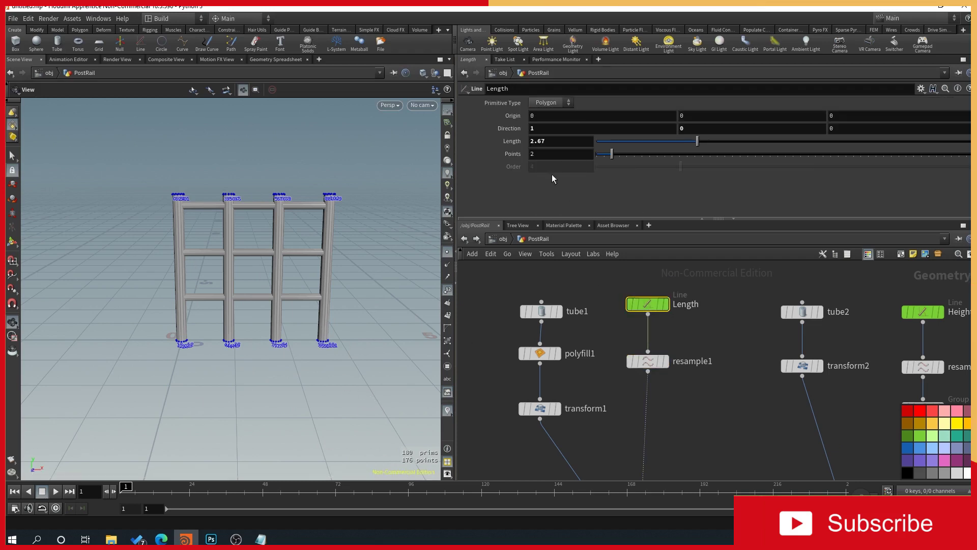
{"action": "left_click_drag", "start_coordinate": [551, 141], "coordinate": [503, 136]}
{"action": "type", "text": "3"}
{"action": "key", "text": "Return"}
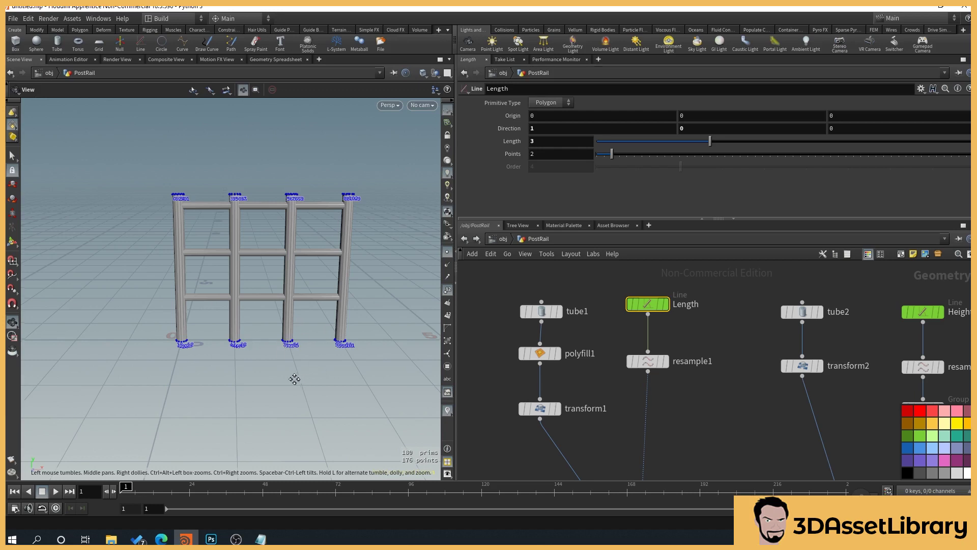
{"action": "middle_click_drag", "start_coordinate": [294, 379], "coordinate": [281, 379]}
{"action": "middle_click_drag", "start_coordinate": [262, 347], "coordinate": [215, 322]}
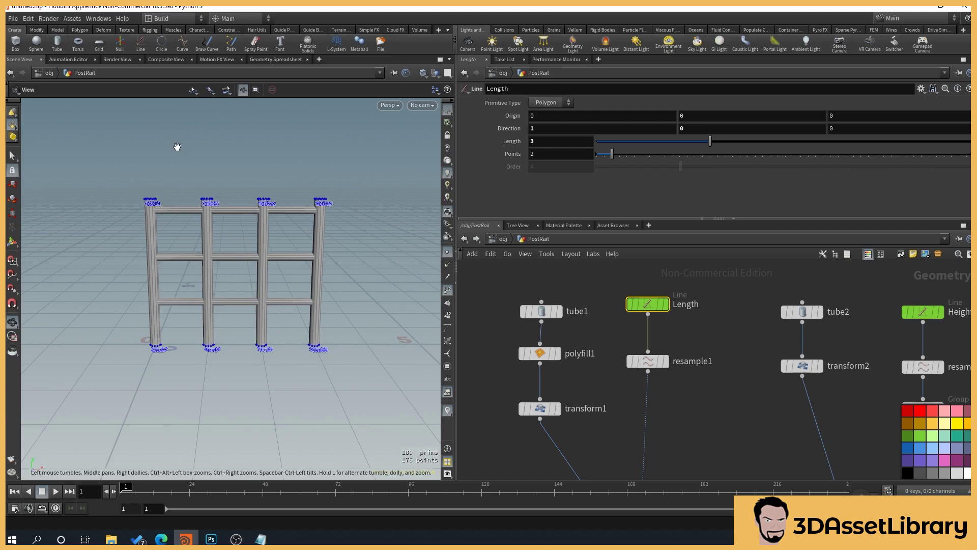
- Set the maximum segment length of resample1 to 3 to space the posts farther apart
{"action": "left_click", "coordinate": [649, 363]}
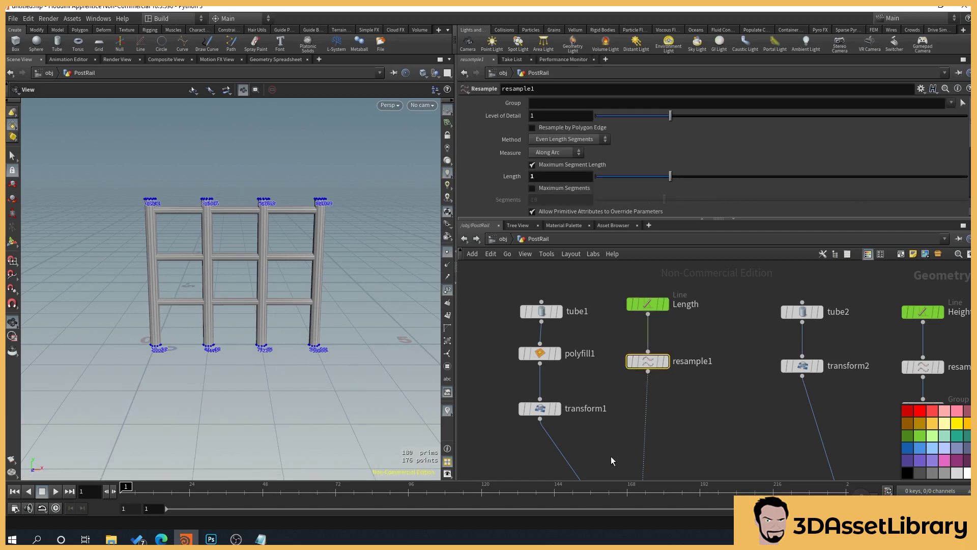
{"action": "left_click_drag", "start_coordinate": [536, 176], "coordinate": [519, 176]}
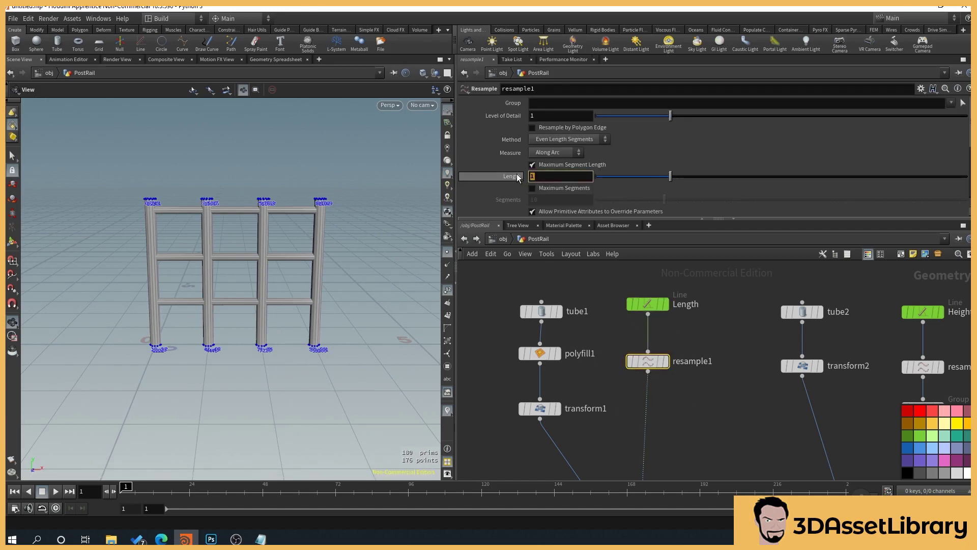
{"action": "type", "text": "3"}
{"action": "key", "text": "Return"}
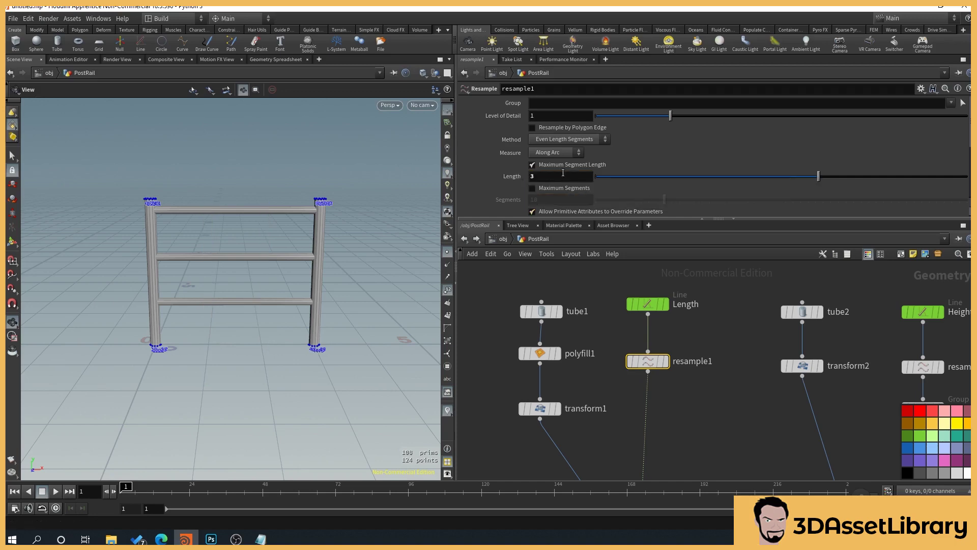
{"action": "left_click_drag", "start_coordinate": [275, 380], "coordinate": [255, 370]}
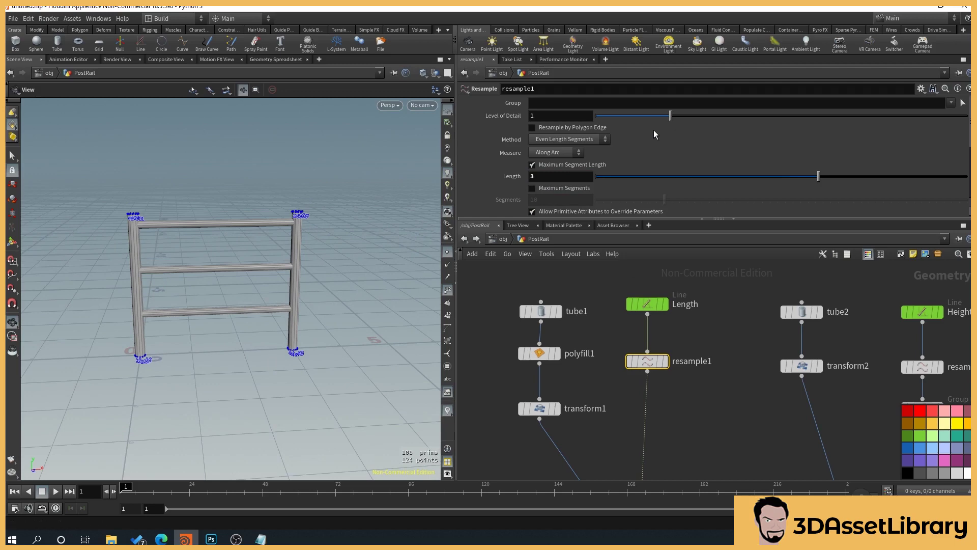
- Extend the Length line to 6 and reduce it to 5.47 to test the post spacing
{"action": "middle_click_drag", "start_coordinate": [796, 339], "coordinate": [785, 328]}
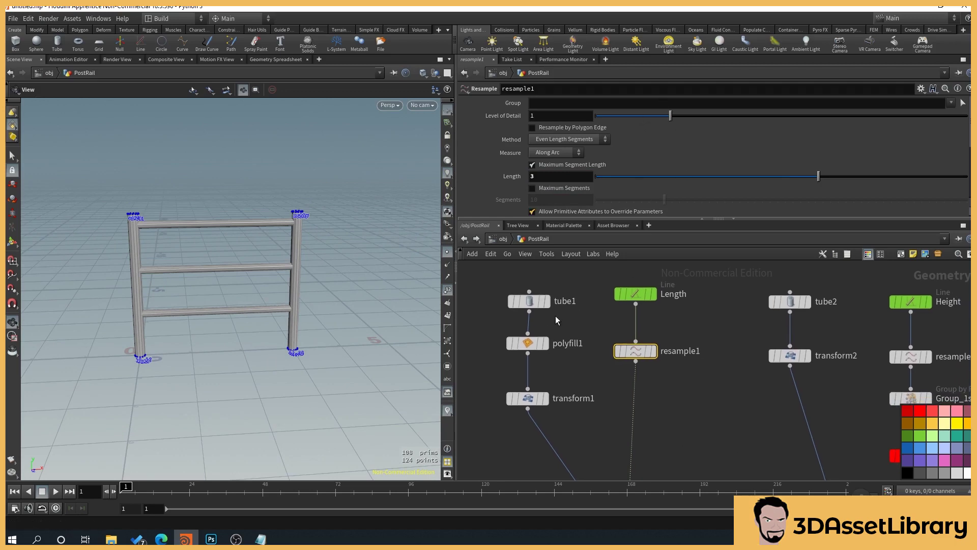
{"action": "left_click", "coordinate": [635, 294]}
{"action": "left_click_drag", "start_coordinate": [301, 310], "coordinate": [331, 244]}
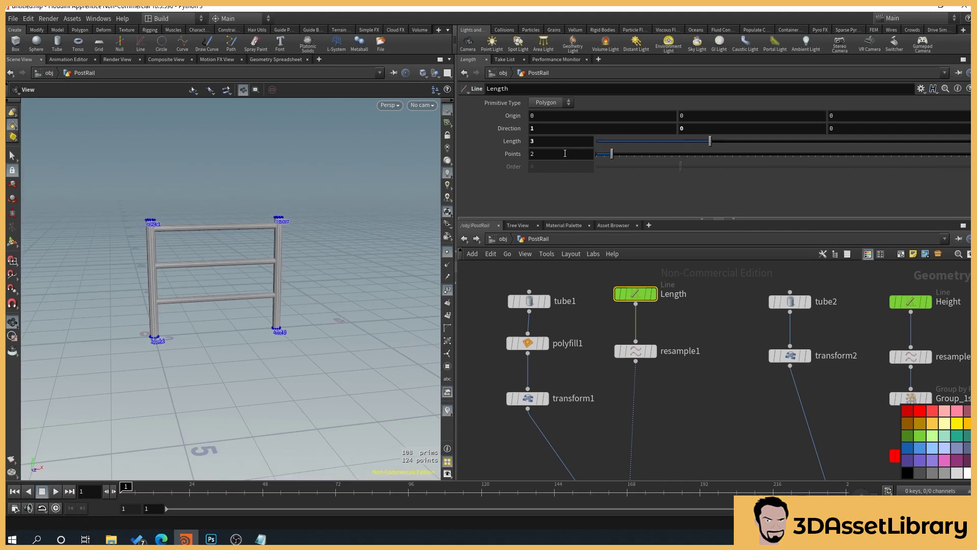
{"action": "left_click", "coordinate": [560, 141]}
{"action": "type", "text": "6"}
{"action": "key", "text": "Return"}
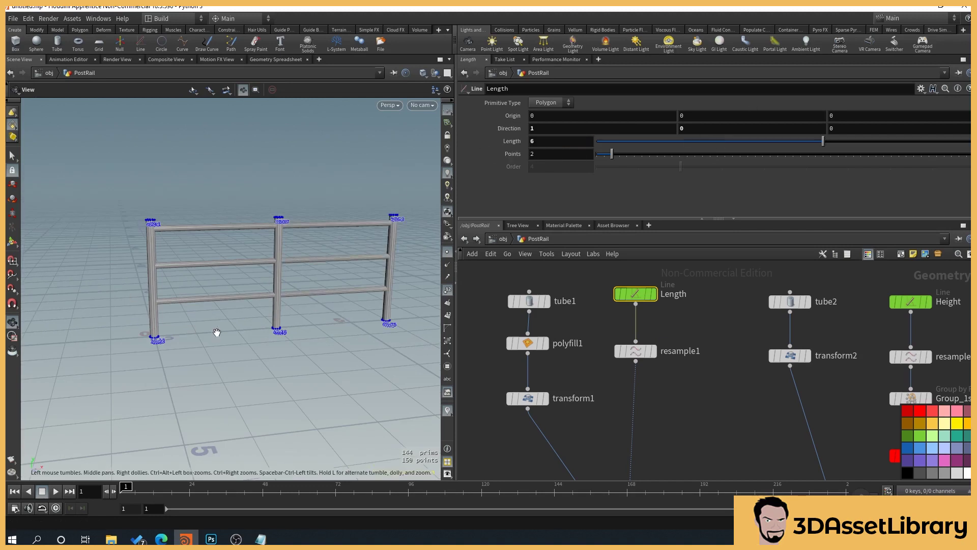
{"action": "left_click_drag", "start_coordinate": [217, 332], "coordinate": [209, 313]}
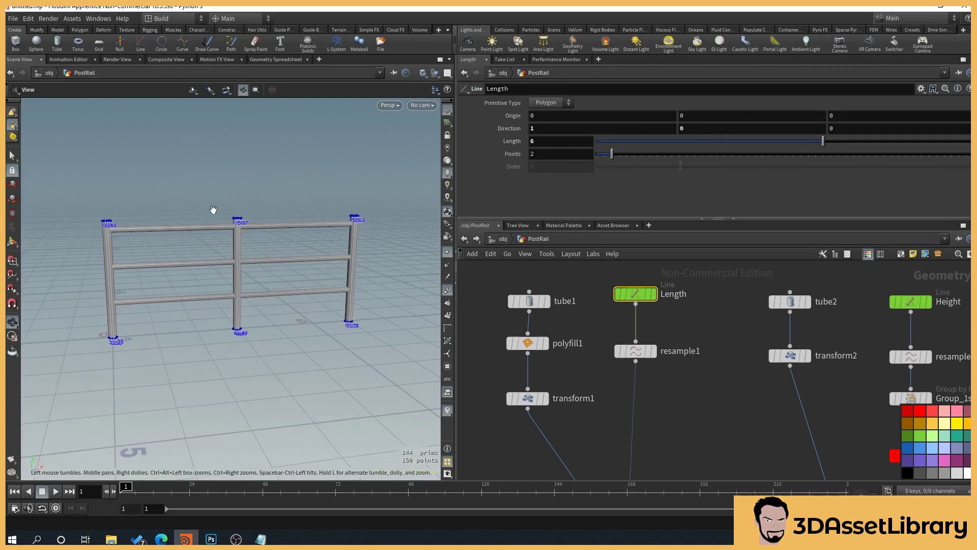
{"action": "left_click_drag", "start_coordinate": [823, 142], "coordinate": [802, 158]}
- Turn off the display of point numbers and point markers in the viewport
{"action": "scroll", "coordinate": [211, 283], "scroll_direction": "up", "scroll_amount": 1}
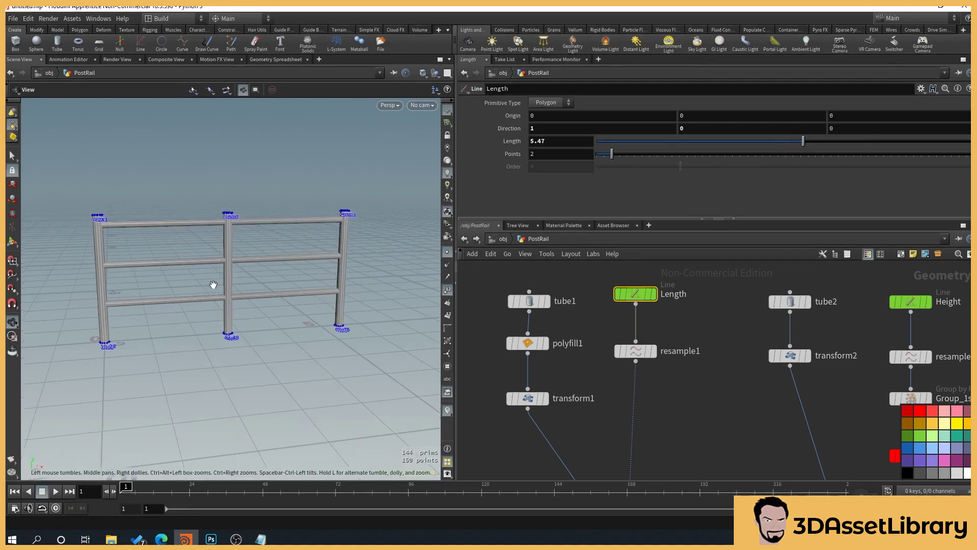
{"action": "left_click", "coordinate": [447, 289]}
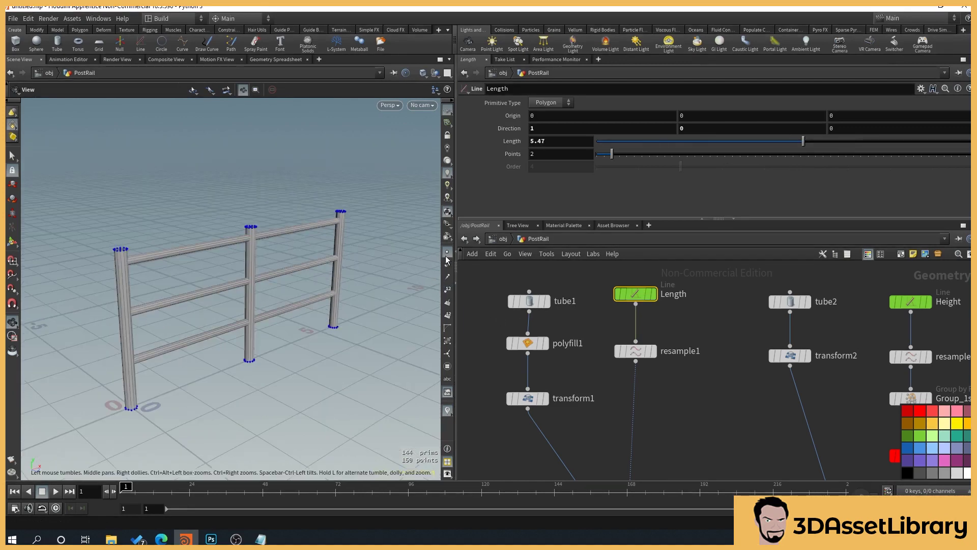
{"action": "left_click_drag", "start_coordinate": [186, 366], "coordinate": [255, 265]}
{"action": "scroll", "coordinate": [255, 264], "scroll_direction": "up", "scroll_amount": 3}
{"action": "left_click_drag", "start_coordinate": [270, 220], "coordinate": [336, 301]}
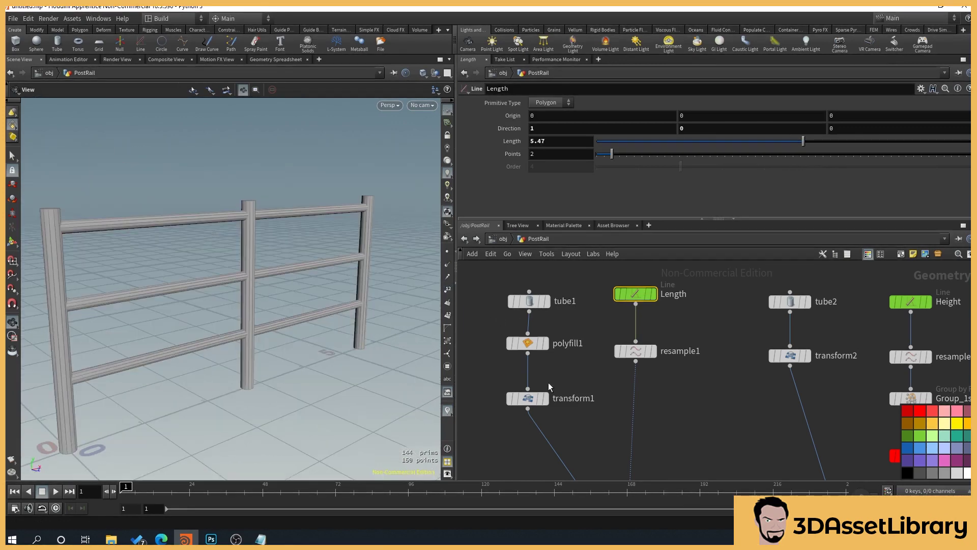
- Inspect the inputs of merge1 and review the post and rail branches of the node network
{"action": "scroll", "coordinate": [682, 337], "scroll_direction": "down", "scroll_amount": 2}
{"action": "middle_click_drag", "start_coordinate": [759, 425], "coordinate": [763, 258]}
{"action": "scroll", "coordinate": [759, 356], "scroll_direction": "up", "scroll_amount": 2}
{"action": "scroll", "coordinate": [759, 357], "scroll_direction": "up", "scroll_amount": 1}
{"action": "left_click", "coordinate": [669, 352]}
{"action": "scroll", "coordinate": [604, 356], "scroll_direction": "down", "scroll_amount": 3}
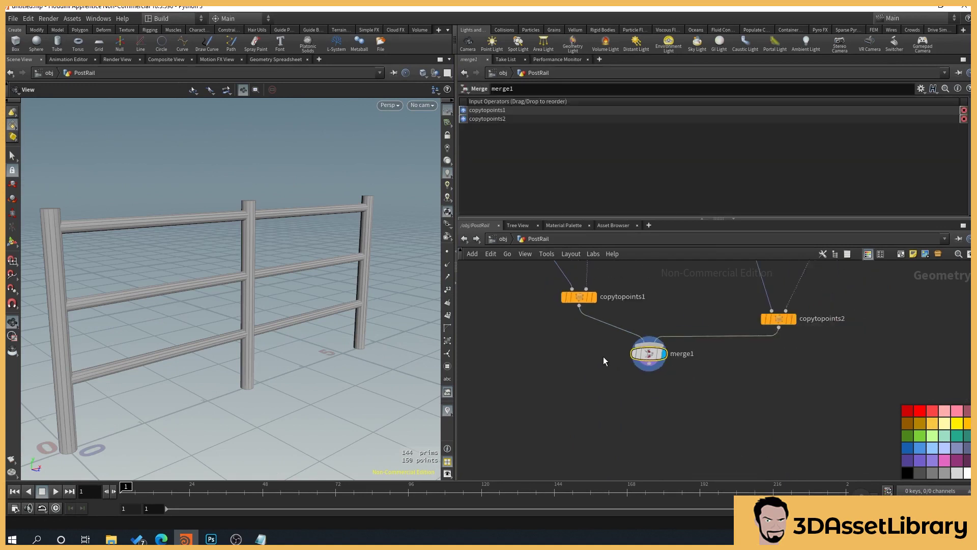
{"action": "middle_click_drag", "start_coordinate": [621, 337], "coordinate": [687, 450]}
{"action": "middle_click_drag", "start_coordinate": [637, 395], "coordinate": [628, 424]}
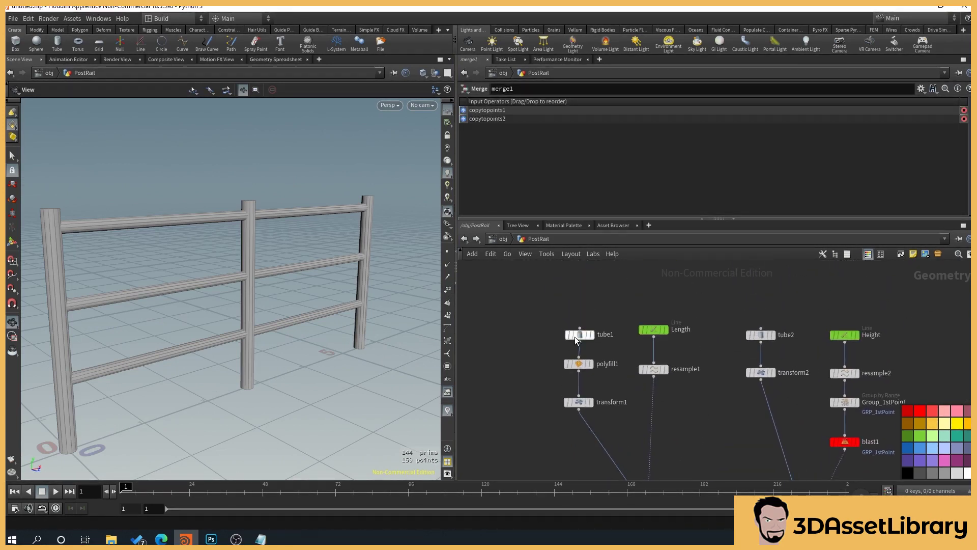
- Review the post branch by examining the parameters of tube1, transform1 and the Length line
{"action": "middle_click_drag", "start_coordinate": [576, 337], "coordinate": [556, 324]}
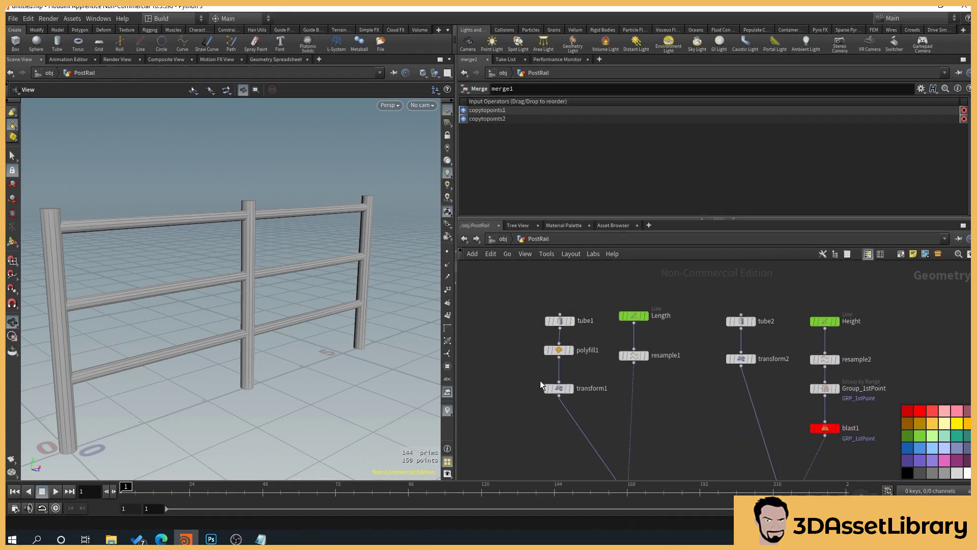
{"action": "mouse_move", "coordinate": [569, 320]}
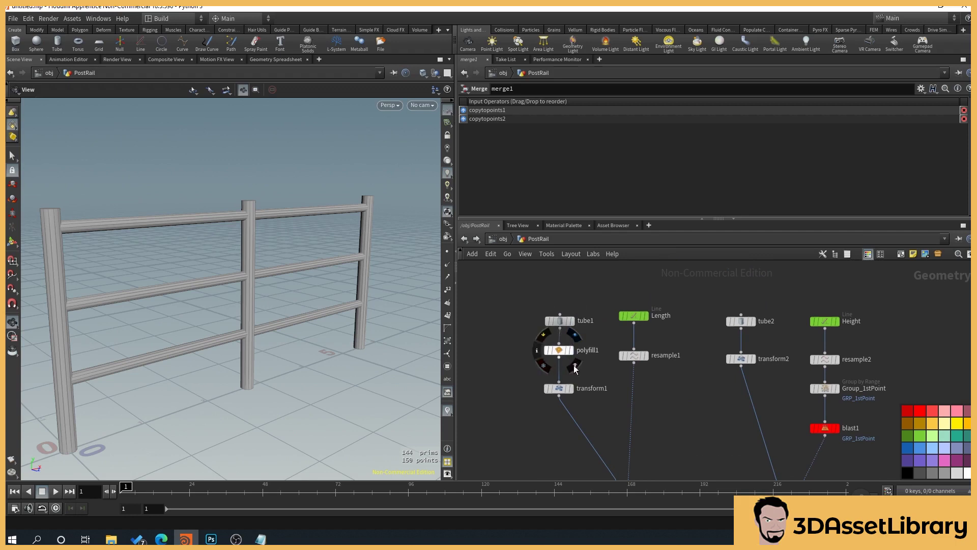
{"action": "middle_click_drag", "start_coordinate": [601, 388], "coordinate": [579, 375]}
{"action": "left_click", "coordinate": [536, 376]}
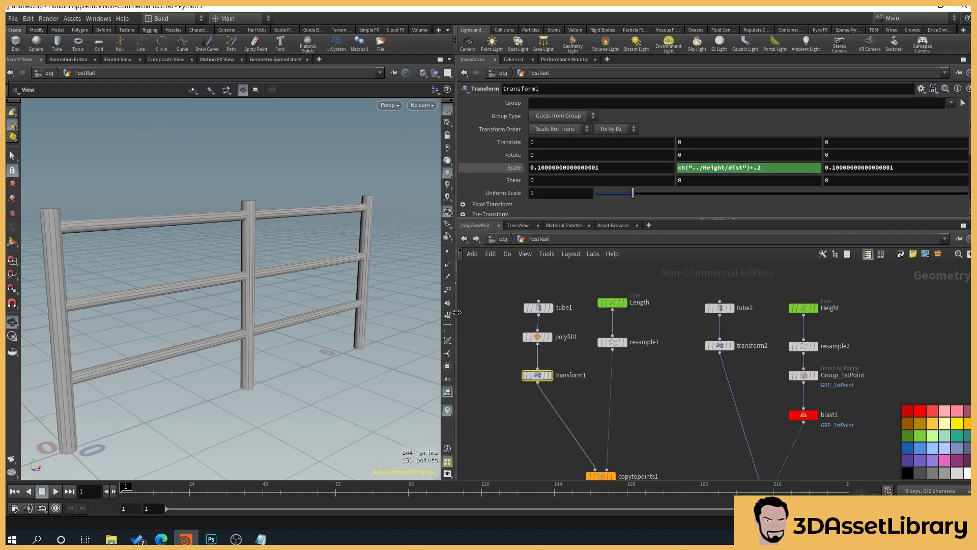
{"action": "left_click", "coordinate": [539, 308]}
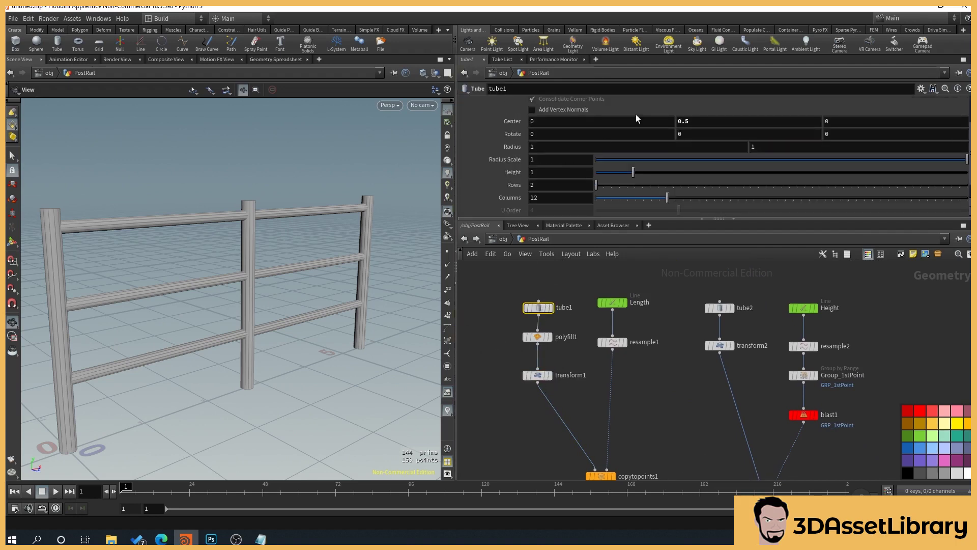
{"action": "left_click", "coordinate": [537, 376]}
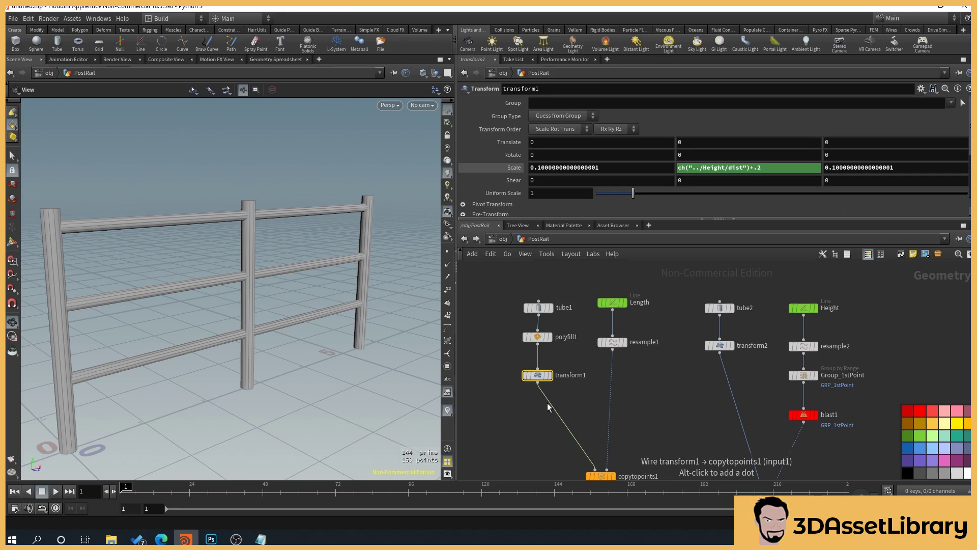
{"action": "middle_click_drag", "start_coordinate": [659, 407], "coordinate": [646, 405]}
{"action": "left_click", "coordinate": [599, 300]}
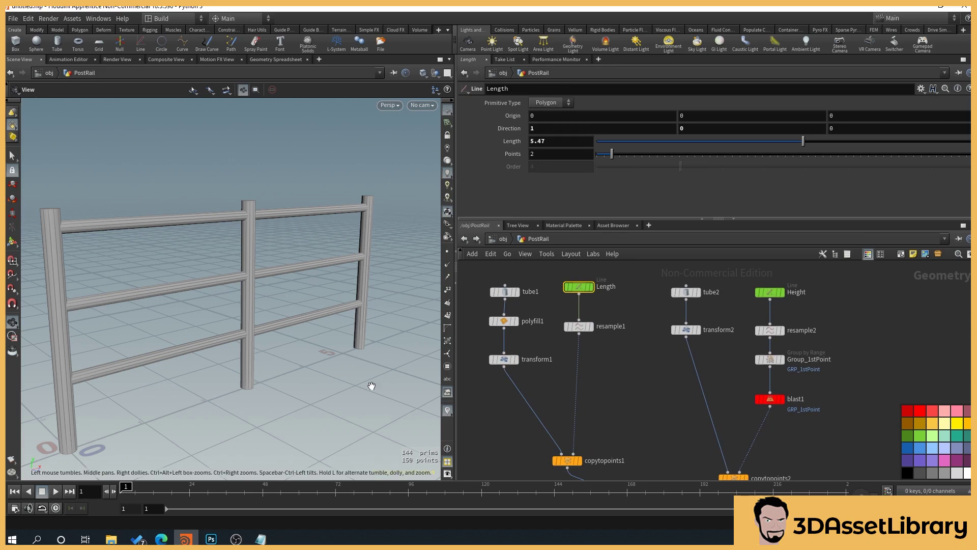
{"action": "middle_click_drag", "start_coordinate": [663, 365], "coordinate": [631, 340]}
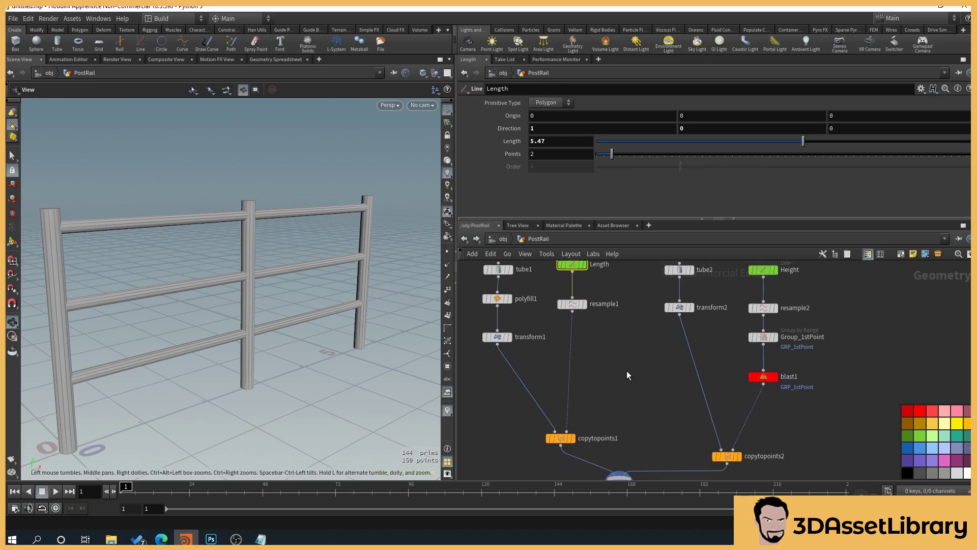
{"action": "left_click", "coordinate": [499, 339]}
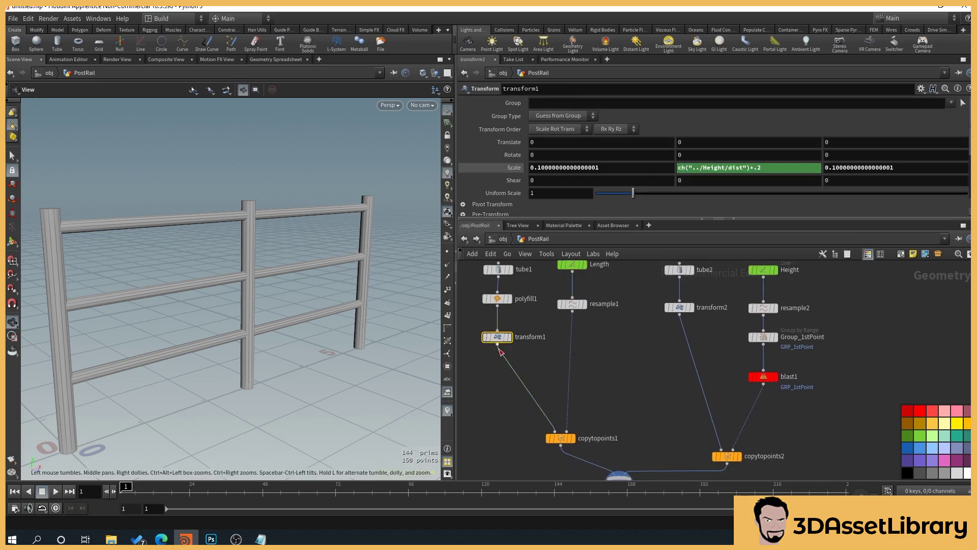
{"action": "middle_click_drag", "start_coordinate": [595, 364], "coordinate": [604, 393]}
{"action": "scroll", "coordinate": [603, 393], "scroll_direction": "down", "scroll_amount": 1}
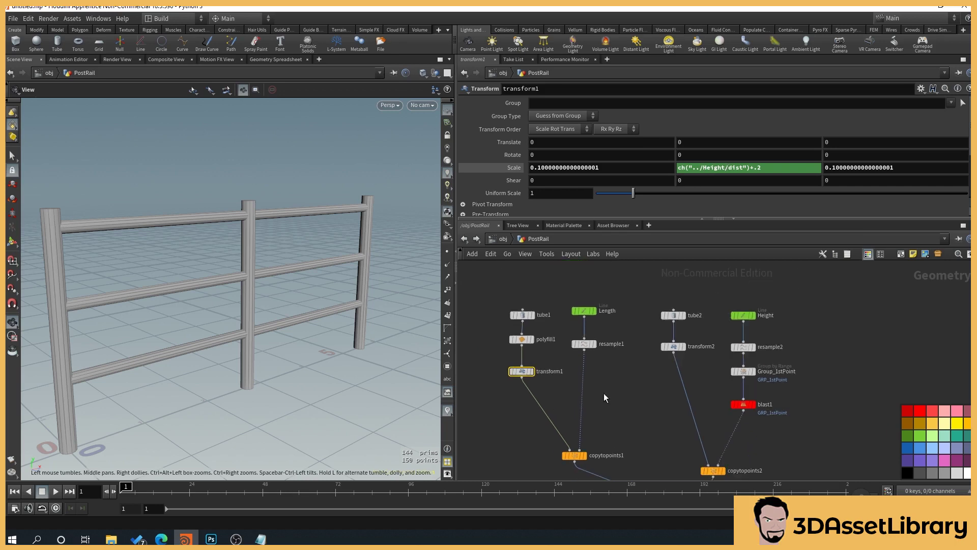
{"action": "left_click", "coordinate": [585, 312]}
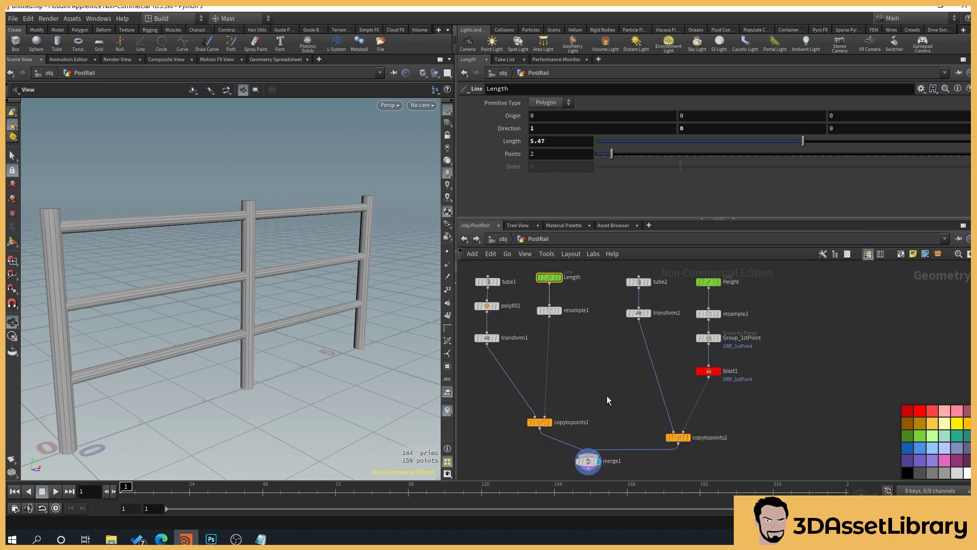
- Turn on point markers while displaying resample1, and display copytopoints1 to show the posts copied onto its points
{"action": "left_click", "coordinate": [542, 309]}
{"action": "left_click", "coordinate": [553, 308]}
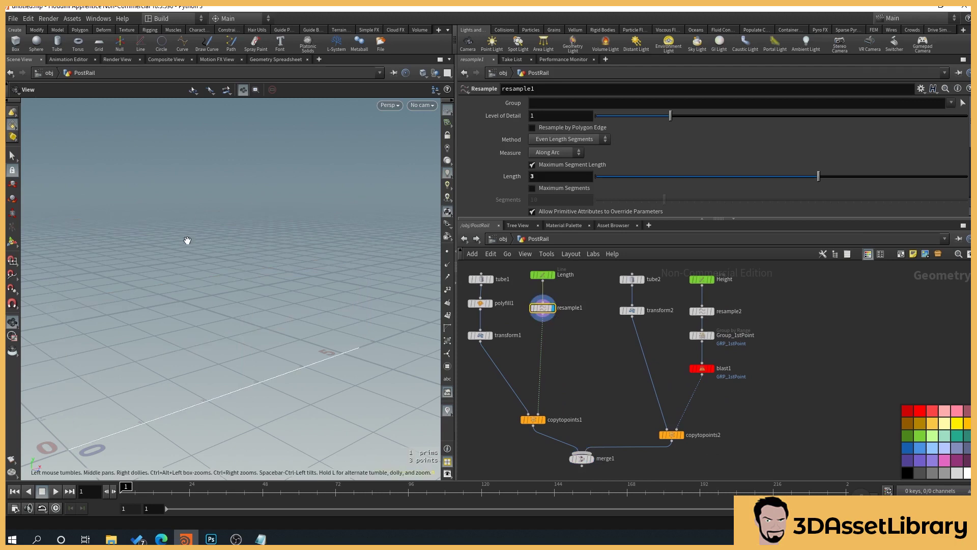
{"action": "left_click", "coordinate": [448, 252]}
{"action": "middle_click_drag", "start_coordinate": [166, 363], "coordinate": [189, 326]}
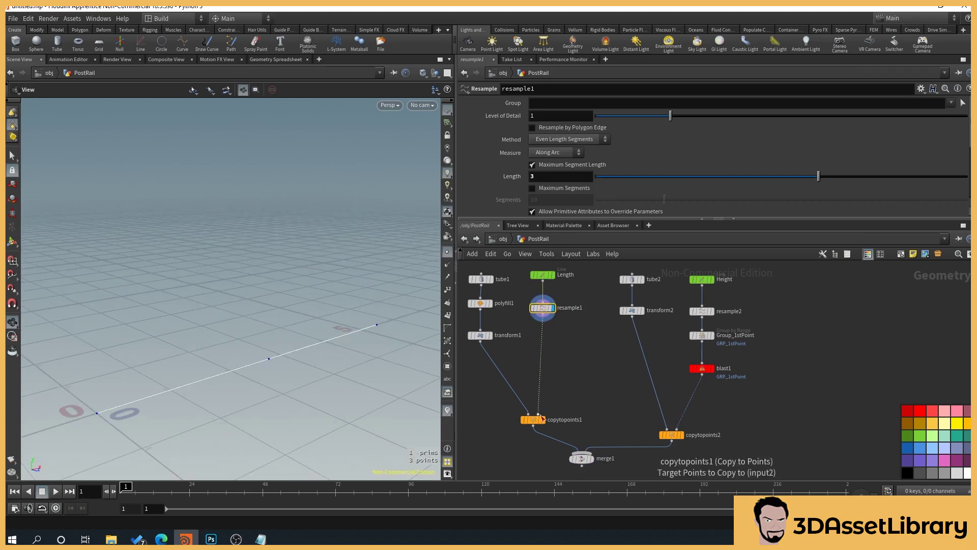
{"action": "left_click", "coordinate": [543, 421]}
{"action": "left_click", "coordinate": [533, 420]}
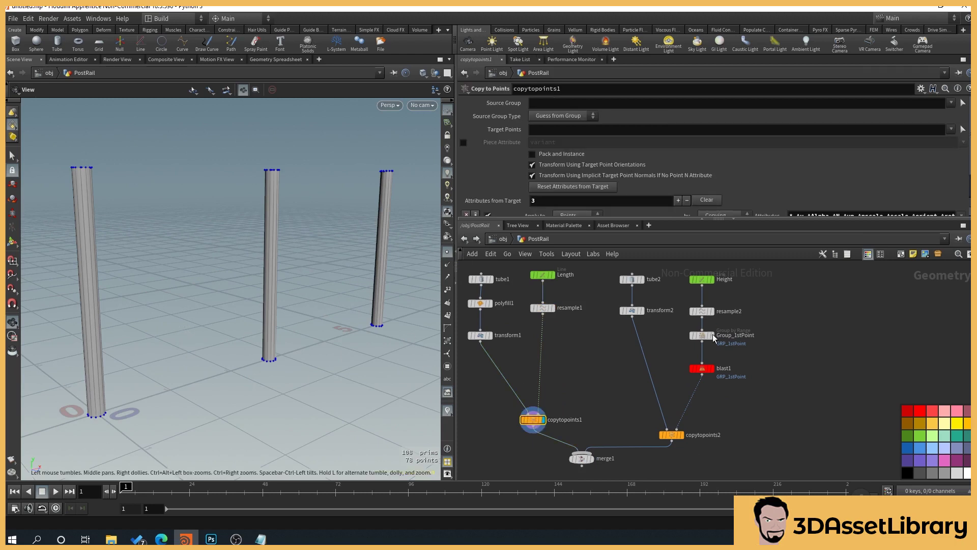
- Display Group_1stPoint, blast1 and copytopoints2 in turn to review the rail branch, and return the display to merge1
{"action": "middle_click_drag", "start_coordinate": [799, 332], "coordinate": [776, 328]}
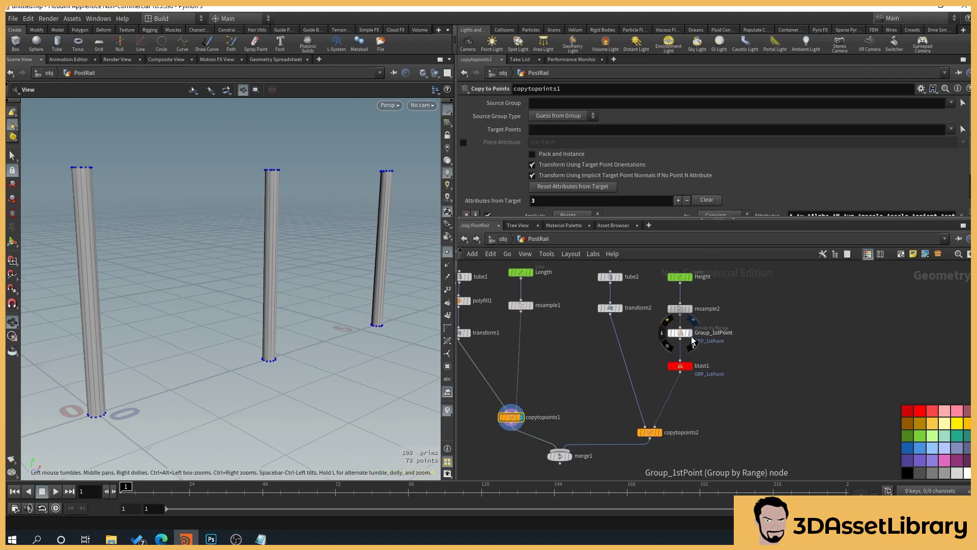
{"action": "left_click", "coordinate": [690, 333]}
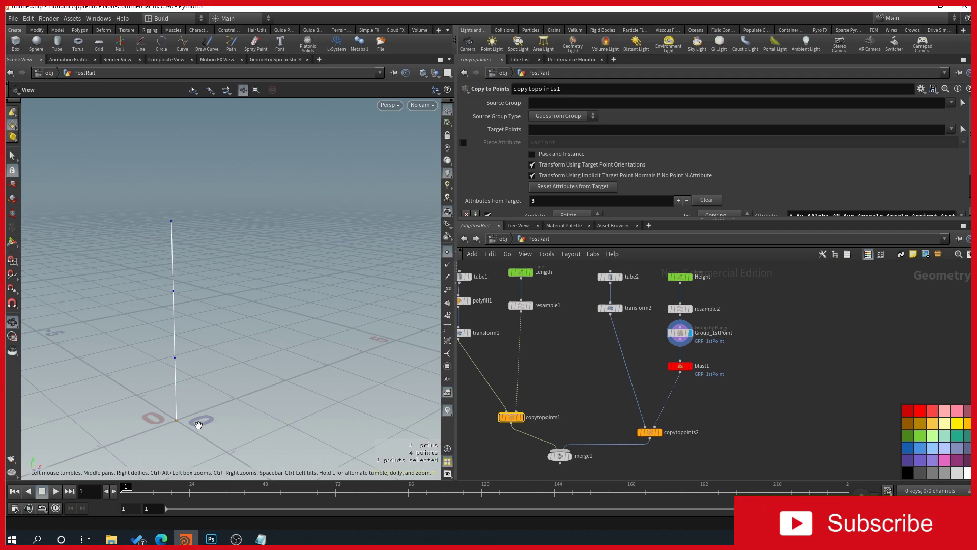
{"action": "left_click", "coordinate": [691, 367]}
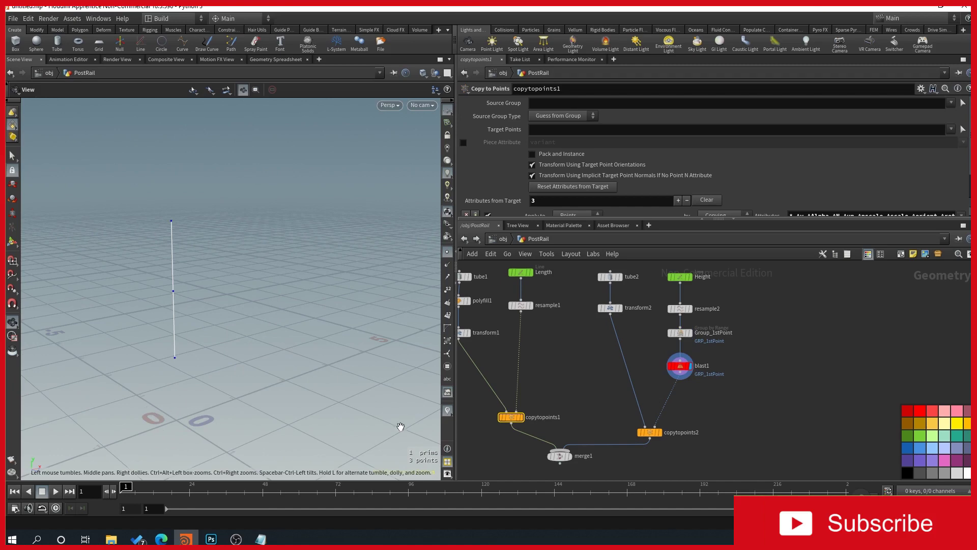
{"action": "middle_click_drag", "start_coordinate": [658, 432], "coordinate": [669, 416]}
{"action": "left_click", "coordinate": [670, 418]}
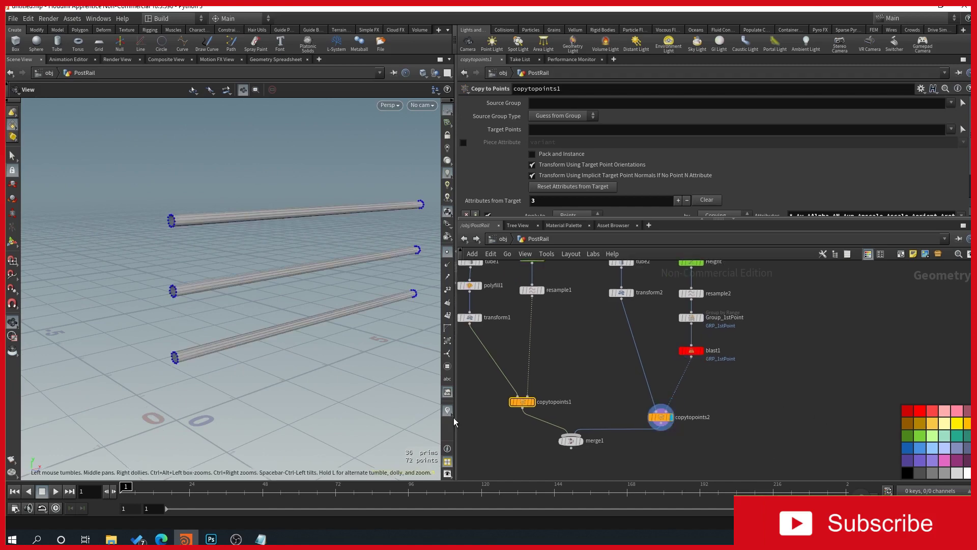
{"action": "left_click", "coordinate": [579, 441]}
- Examine the complete post-and-rail fence from several angles in the viewport
{"action": "left_click_drag", "start_coordinate": [257, 351], "coordinate": [287, 362]}
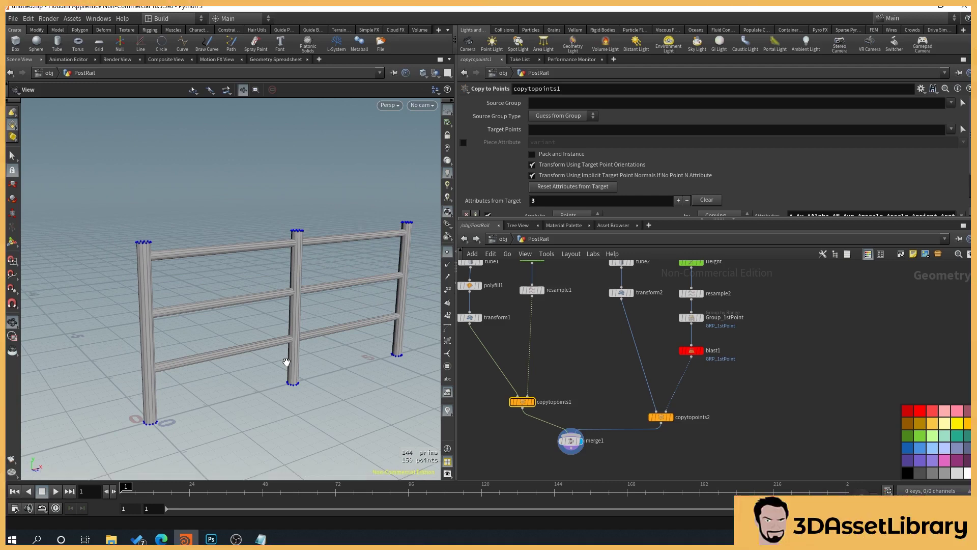
{"action": "left_click_drag", "start_coordinate": [152, 290], "coordinate": [257, 378]}
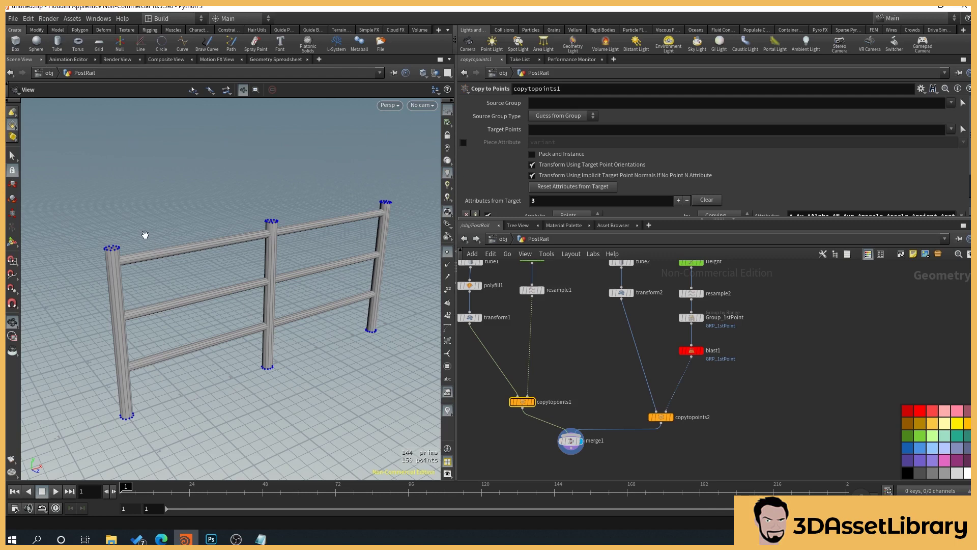
{"action": "left_click_drag", "start_coordinate": [256, 344], "coordinate": [141, 419]}
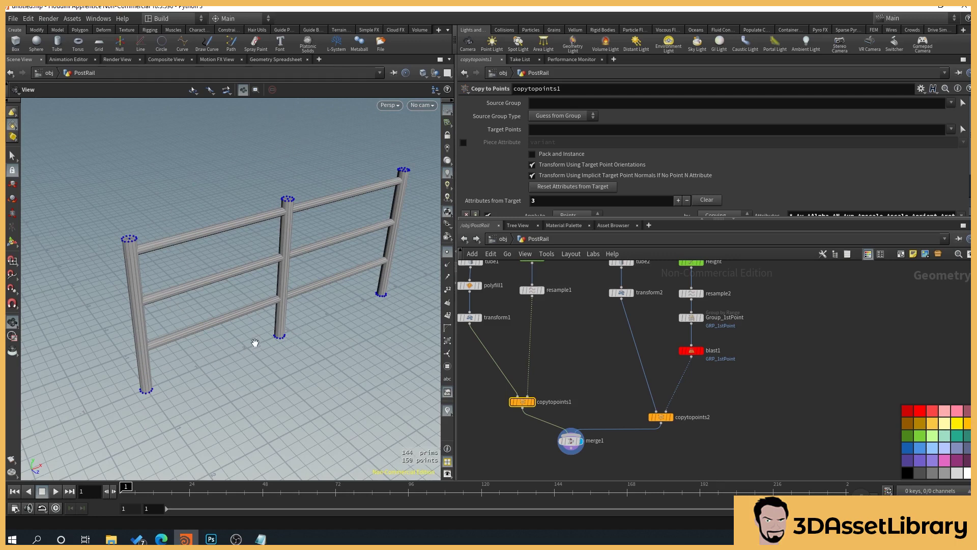
{"action": "left_click_drag", "start_coordinate": [255, 342], "coordinate": [229, 286]}
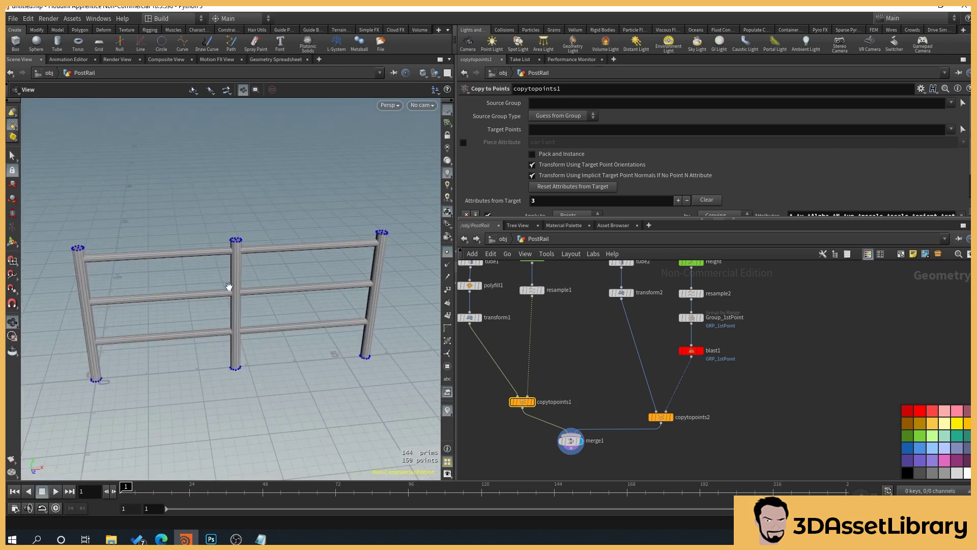
{"action": "left_click_drag", "start_coordinate": [231, 322], "coordinate": [235, 396]}
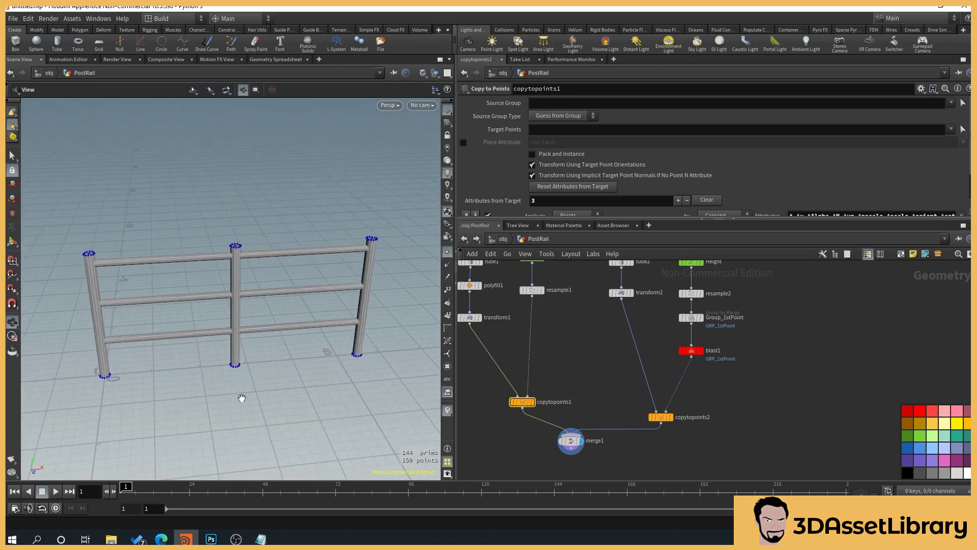